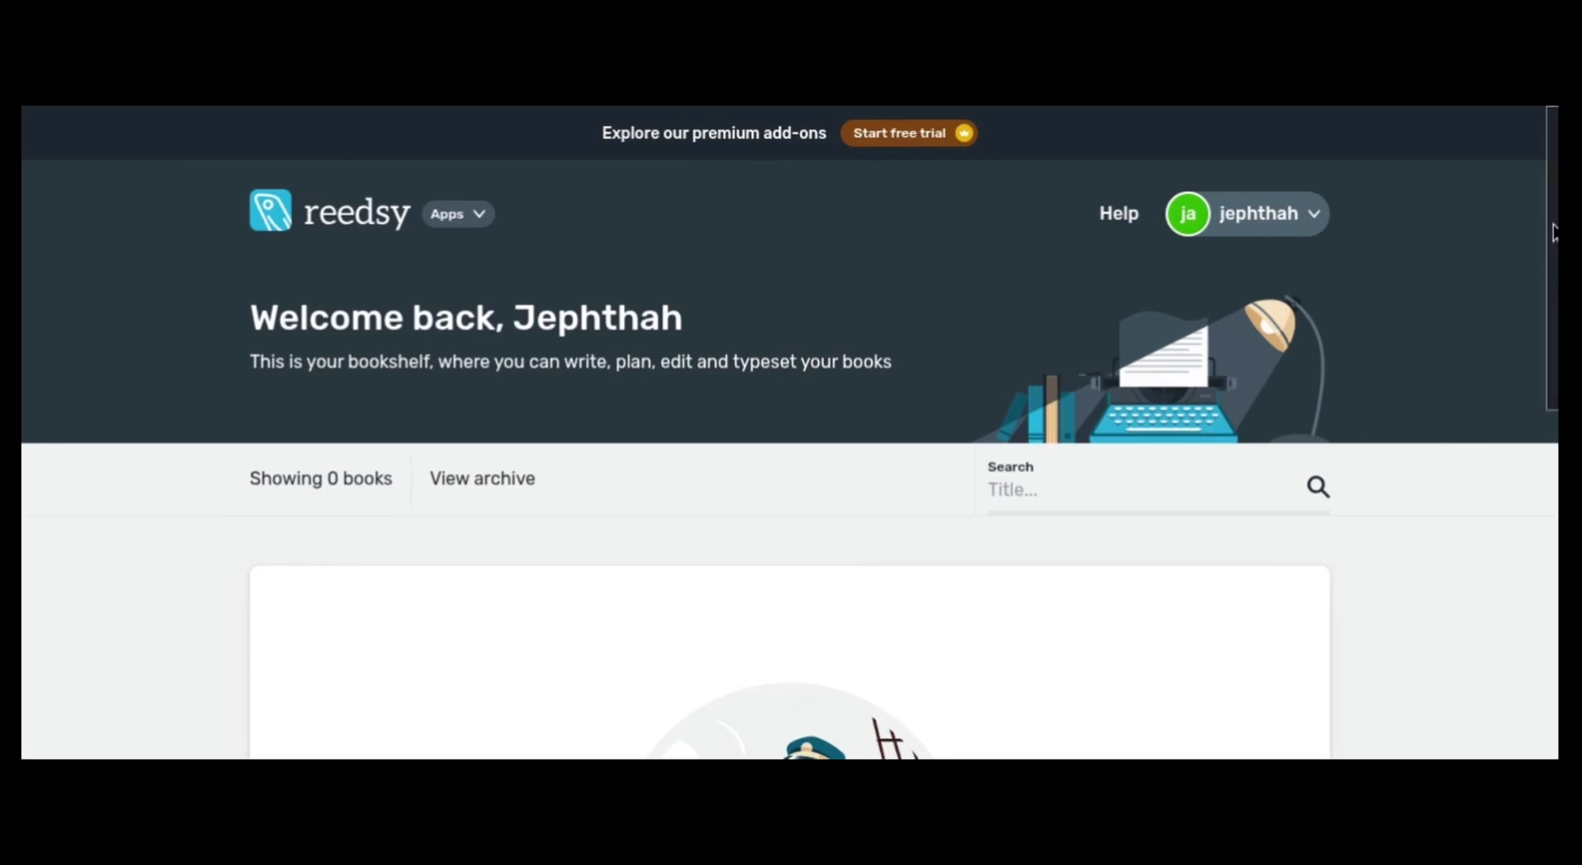
# Import the manuscript file Digital Dollar.docx as a new book titled "Digital Dollar", leaving the subtitle empty.
pyautogui.moveTo(1553, 232); pyautogui.dragTo(1526, 586)
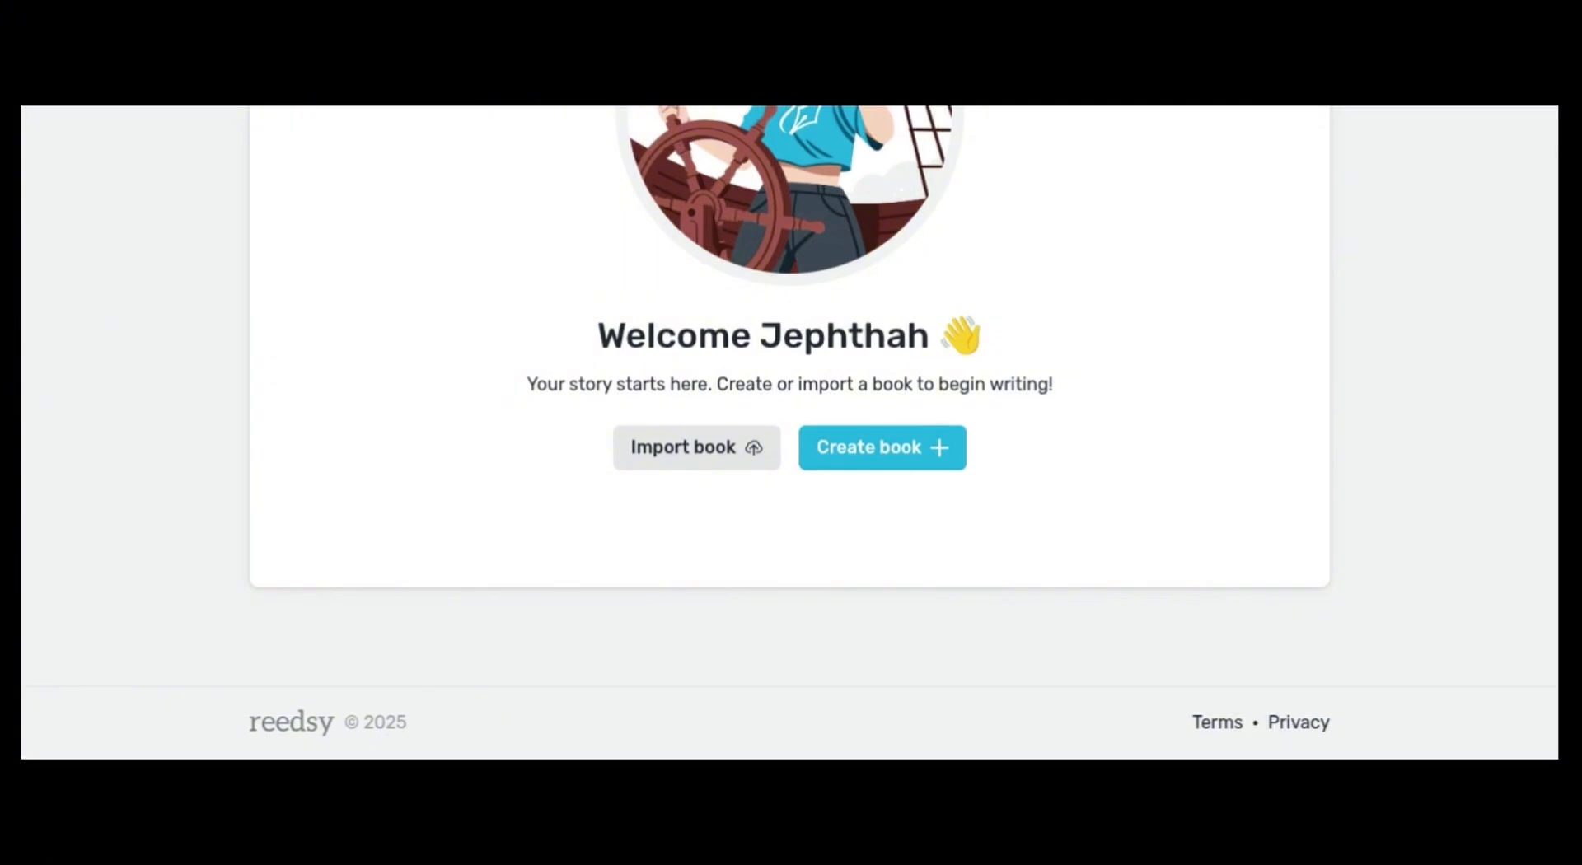
pyautogui.click(683, 452)
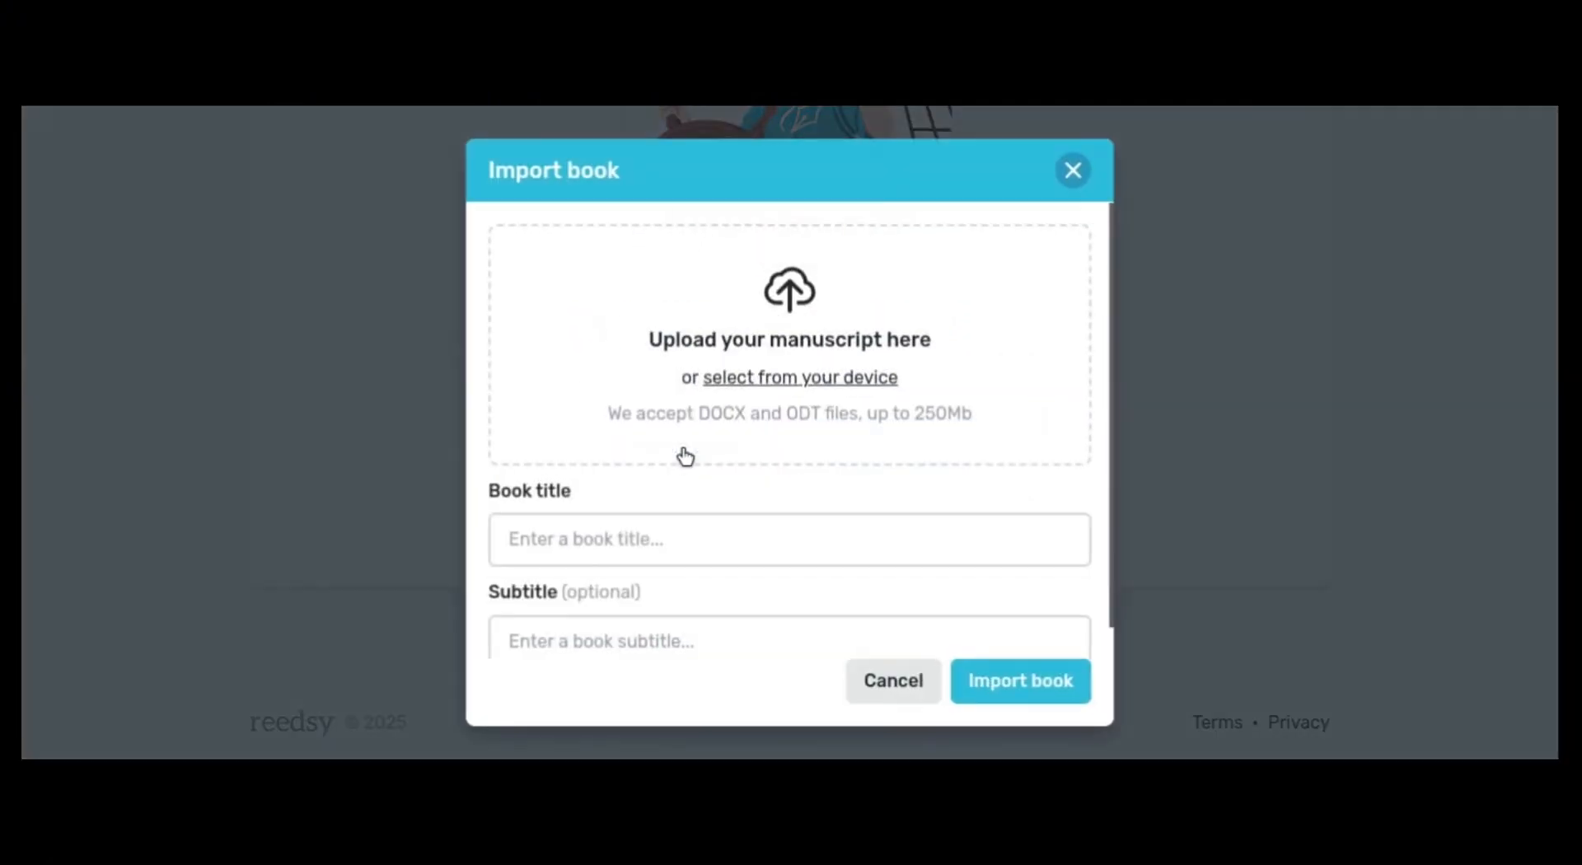
pyautogui.click(598, 525)
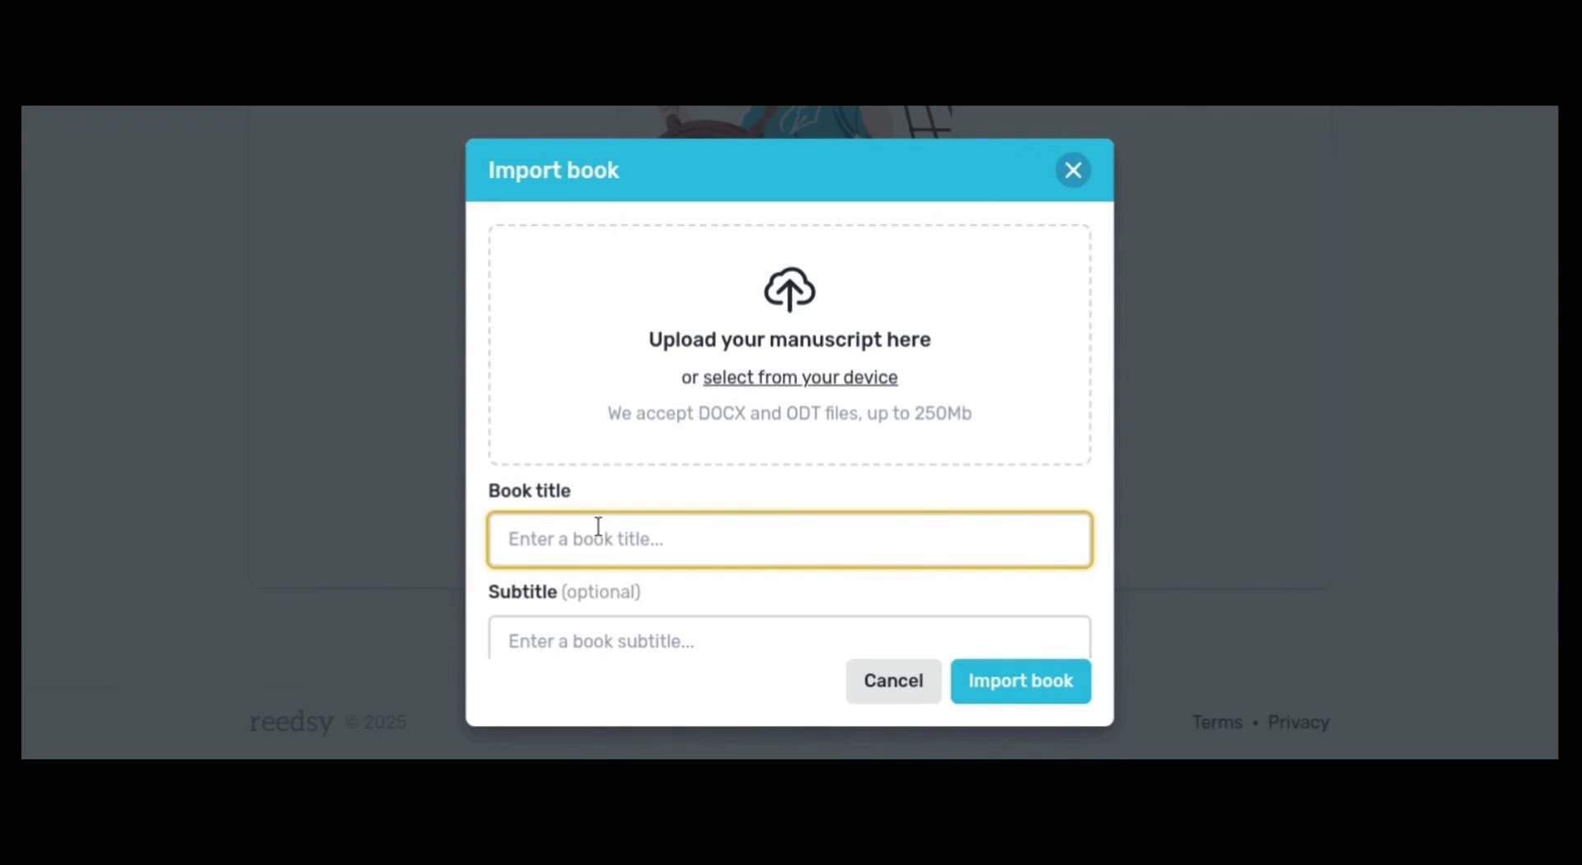
pyautogui.click(640, 568)
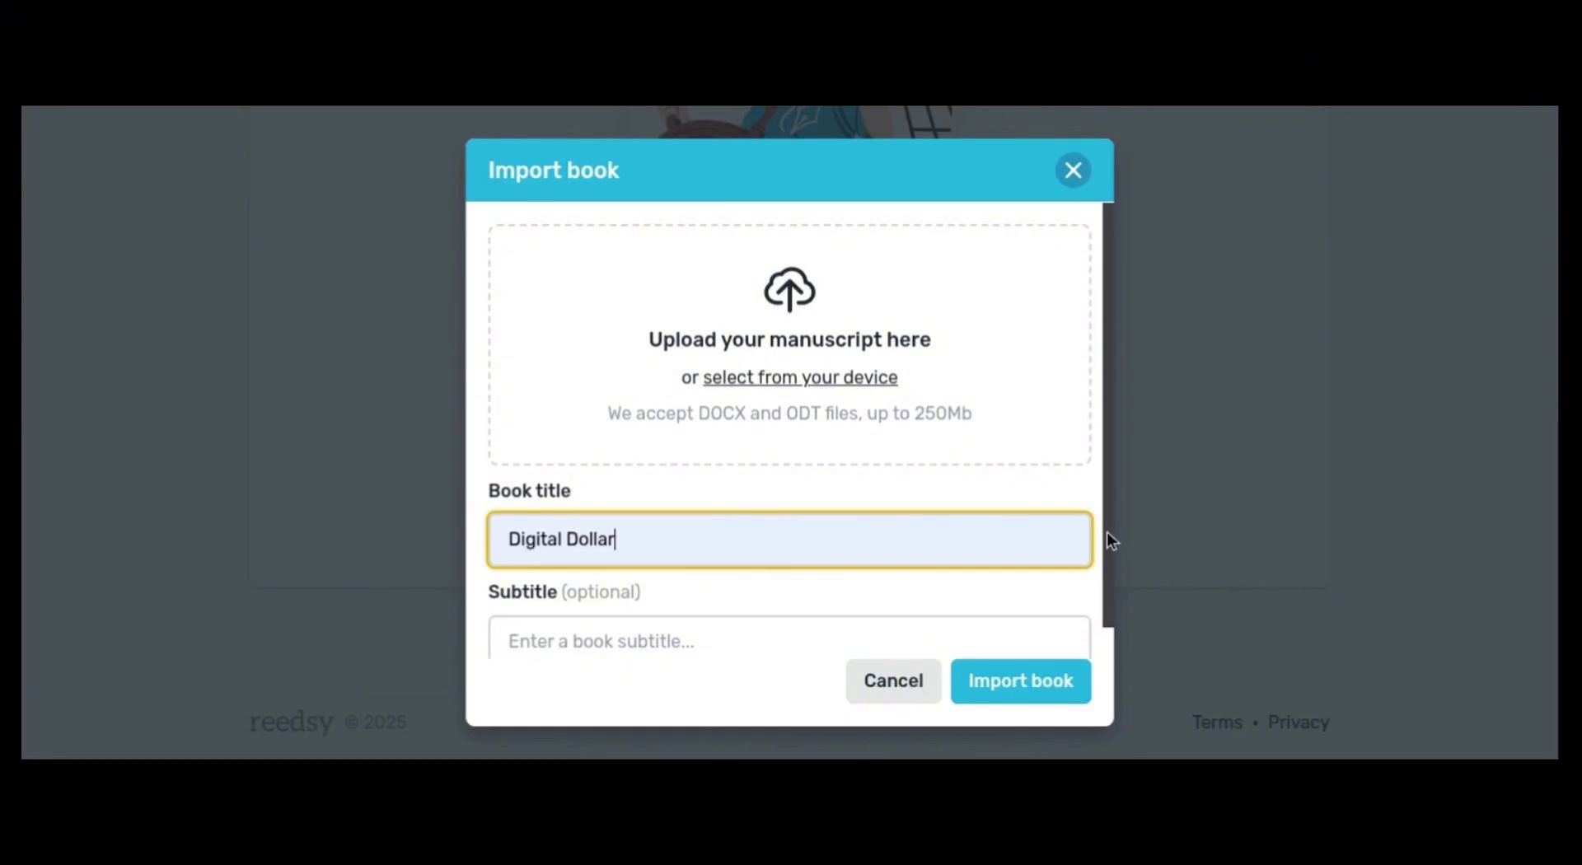
pyautogui.moveTo(1106, 532); pyautogui.dragTo(1111, 641)
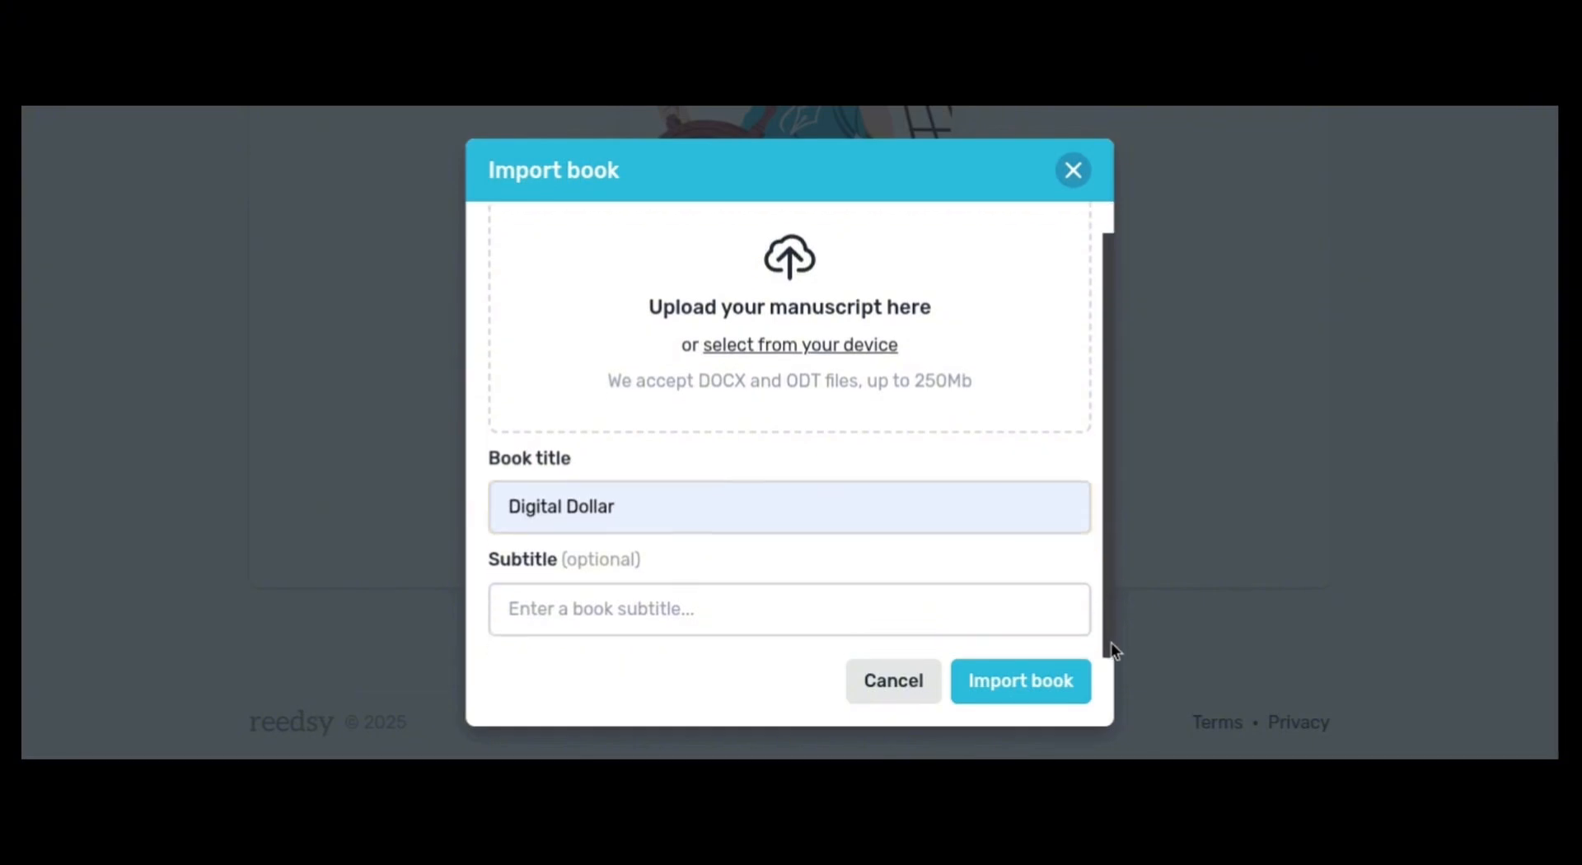
pyautogui.click(759, 346)
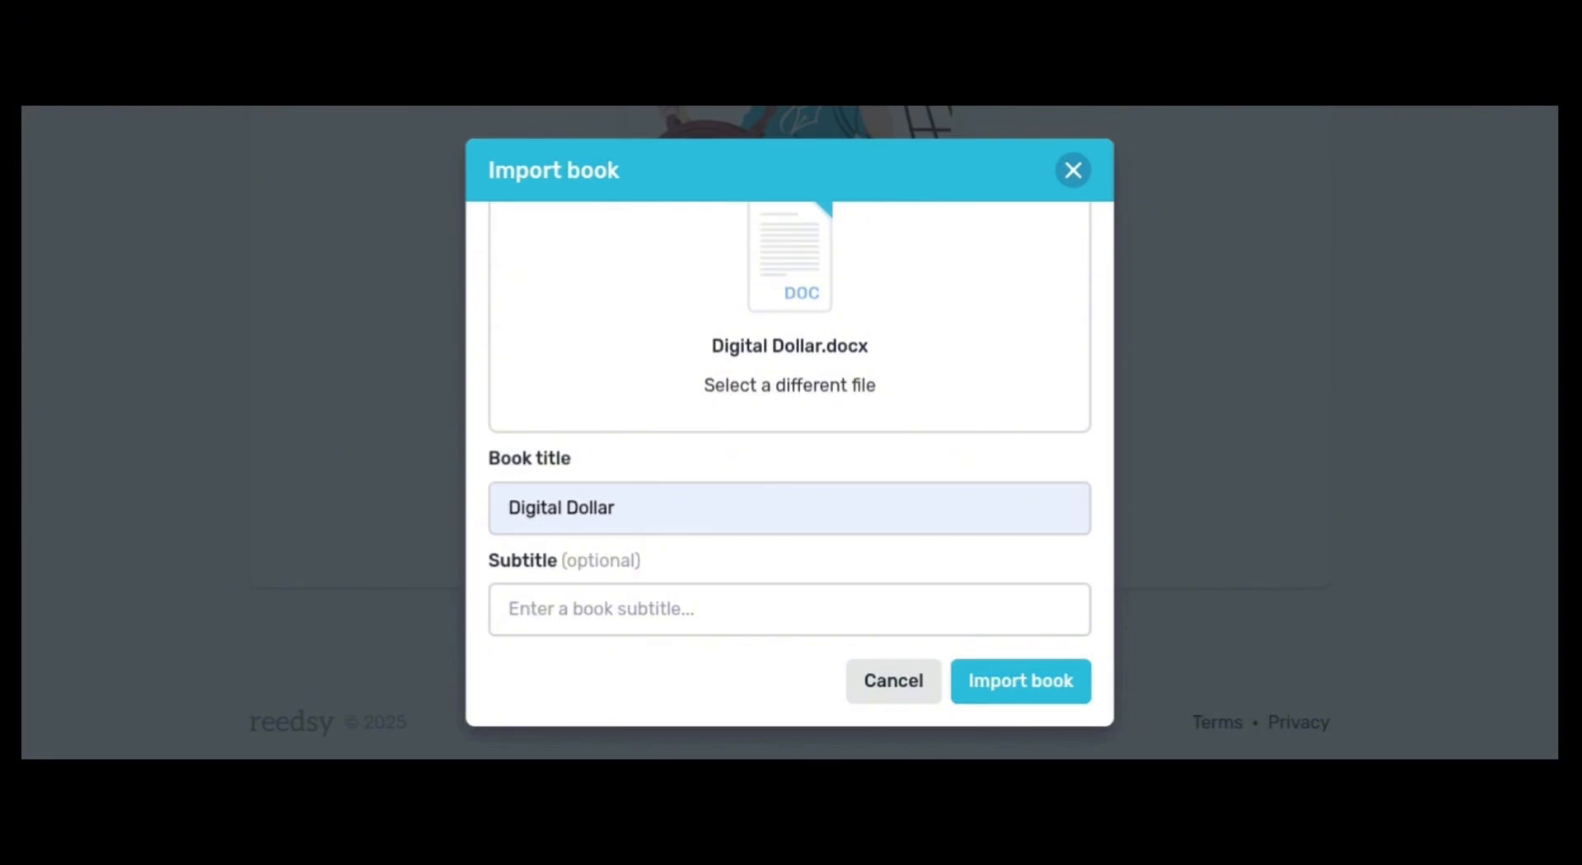
pyautogui.click(1002, 684)
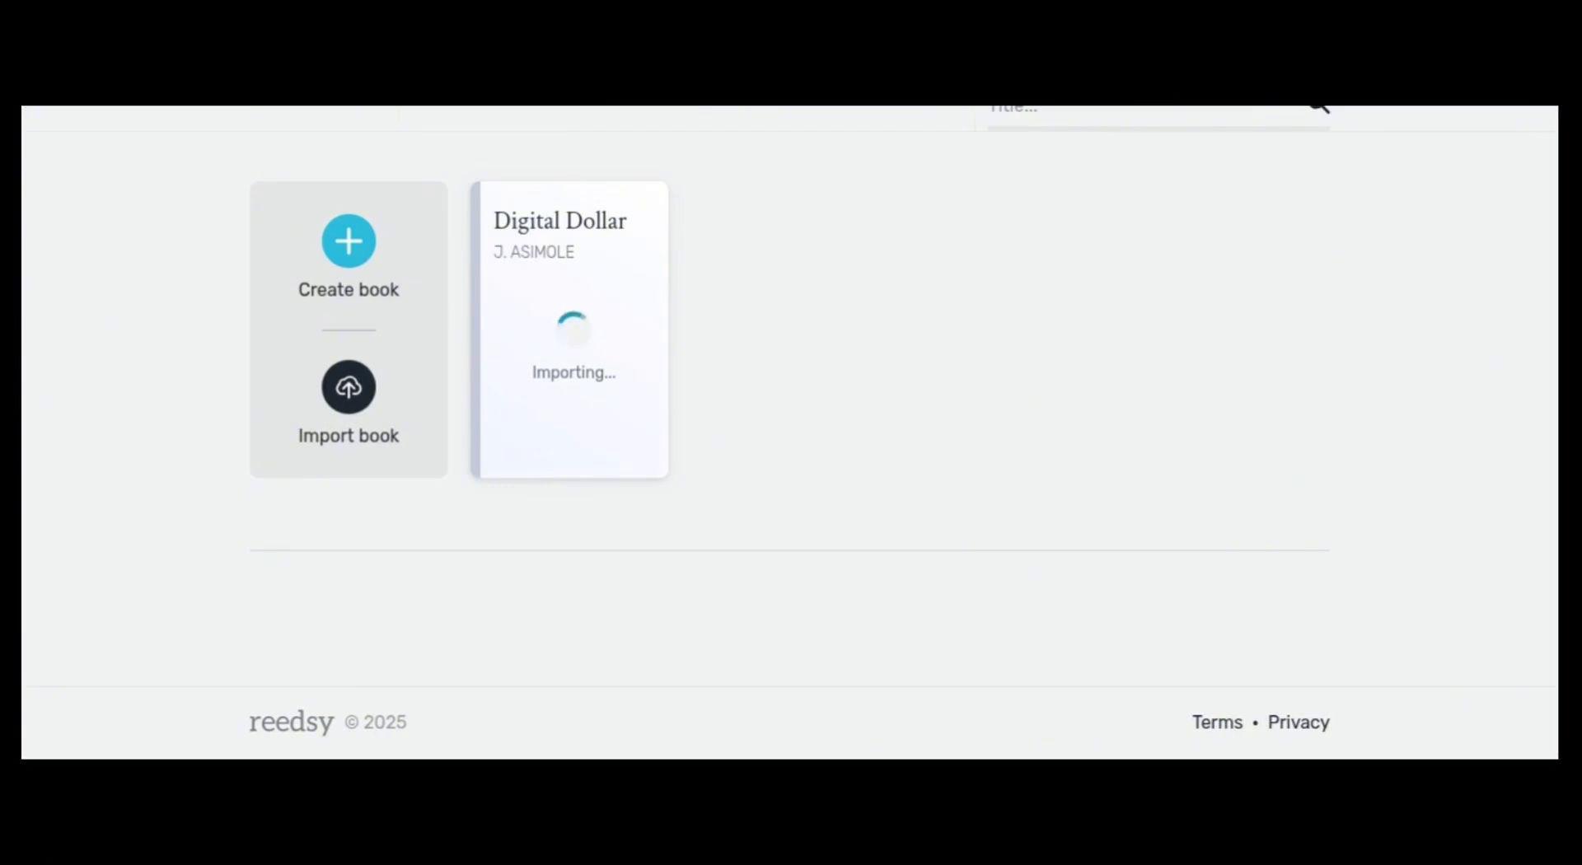
# Open the management settings of the Digital Dollar book and enter the subtitle "turn your passion into income".
pyautogui.moveTo(604, 459)
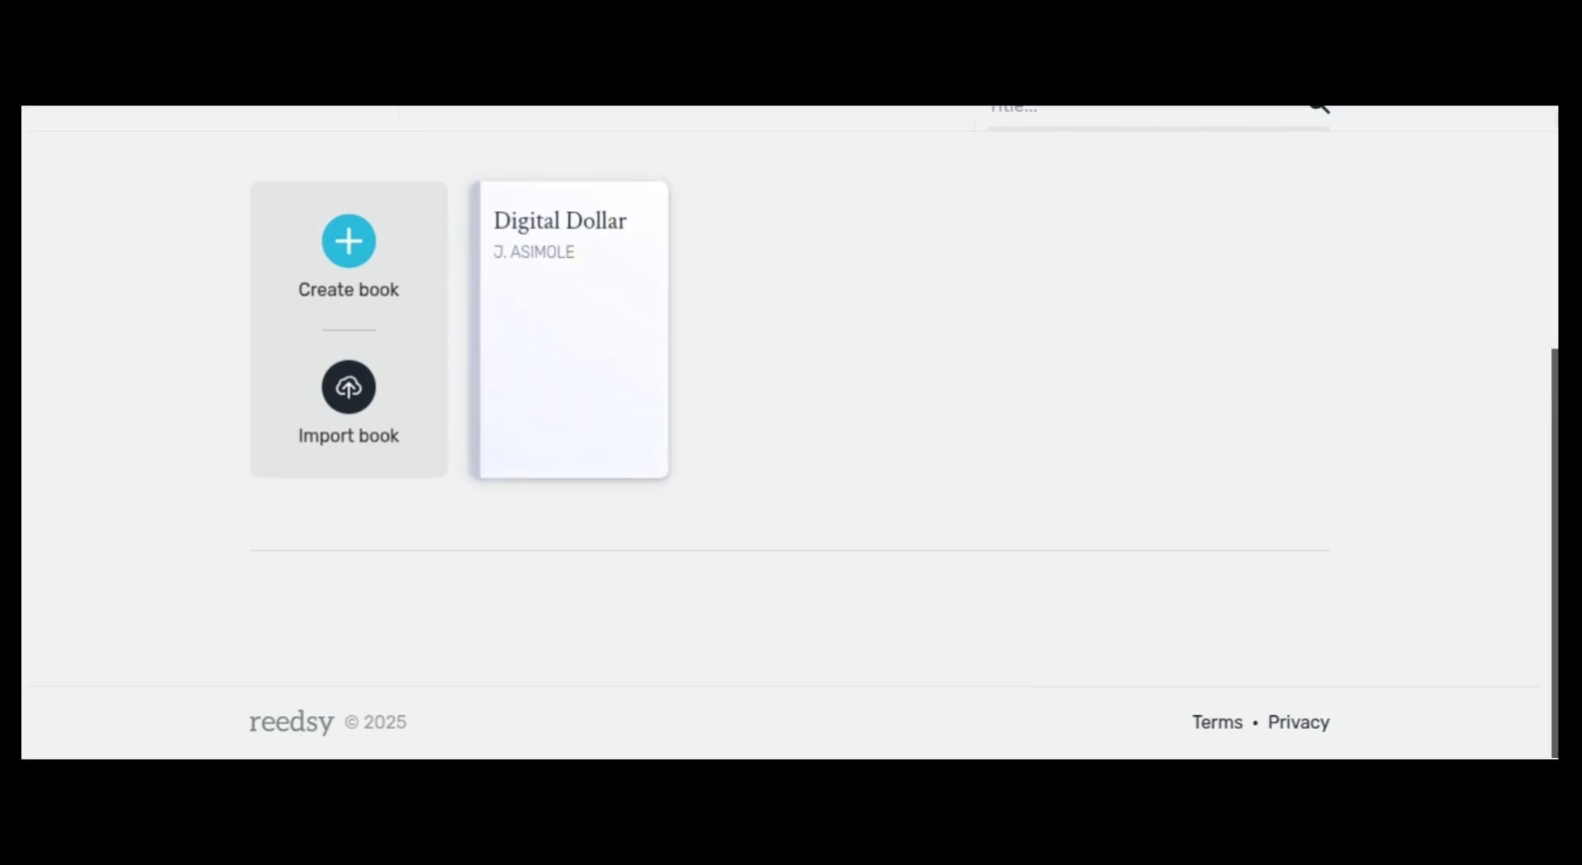
pyautogui.moveTo(600, 403)
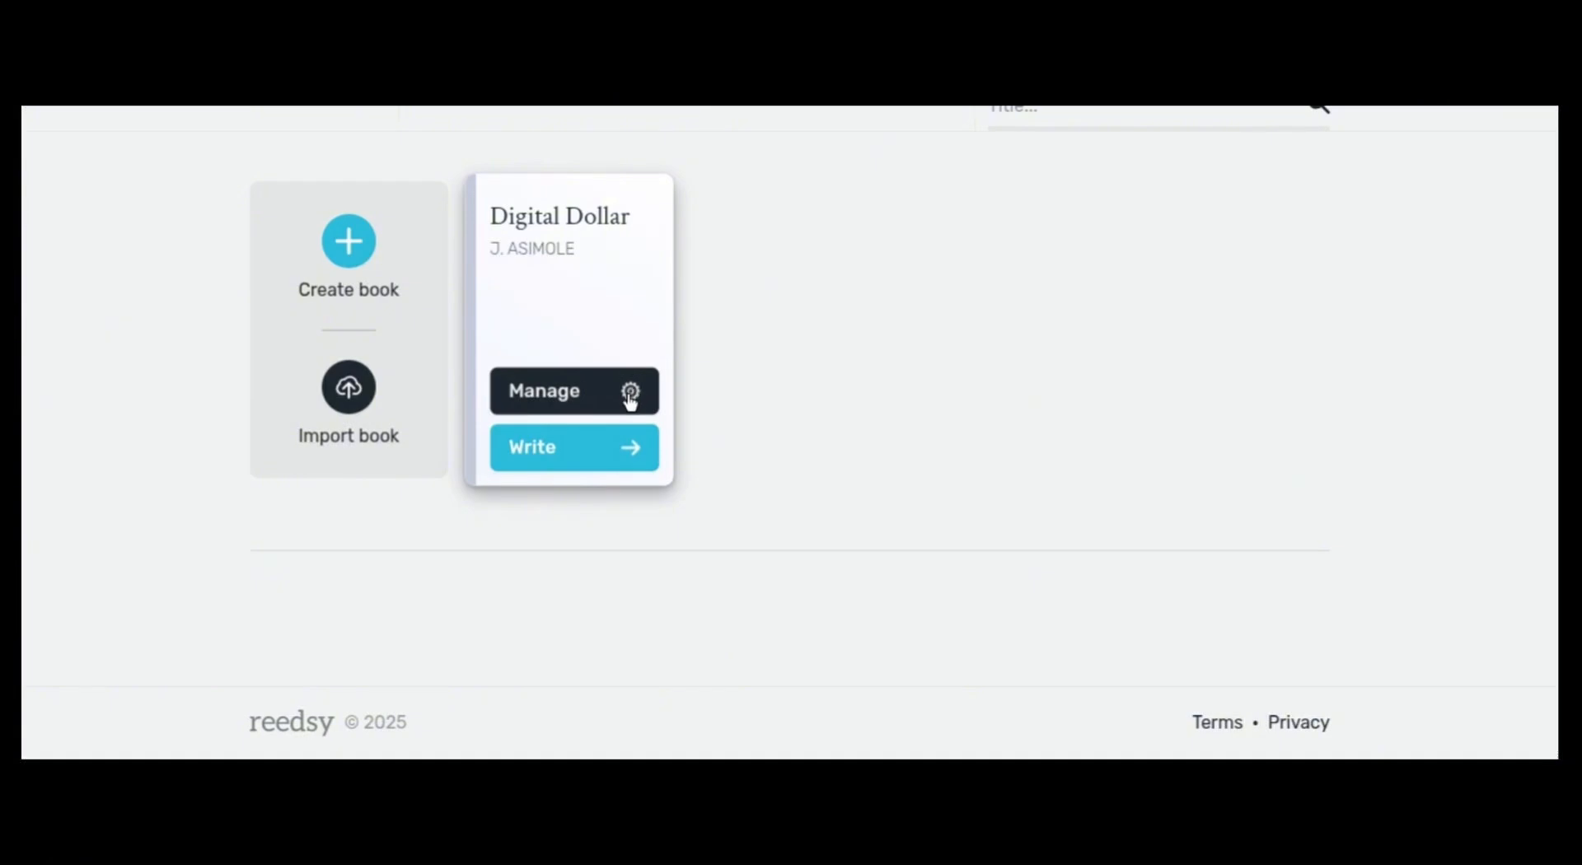
pyautogui.click(631, 394)
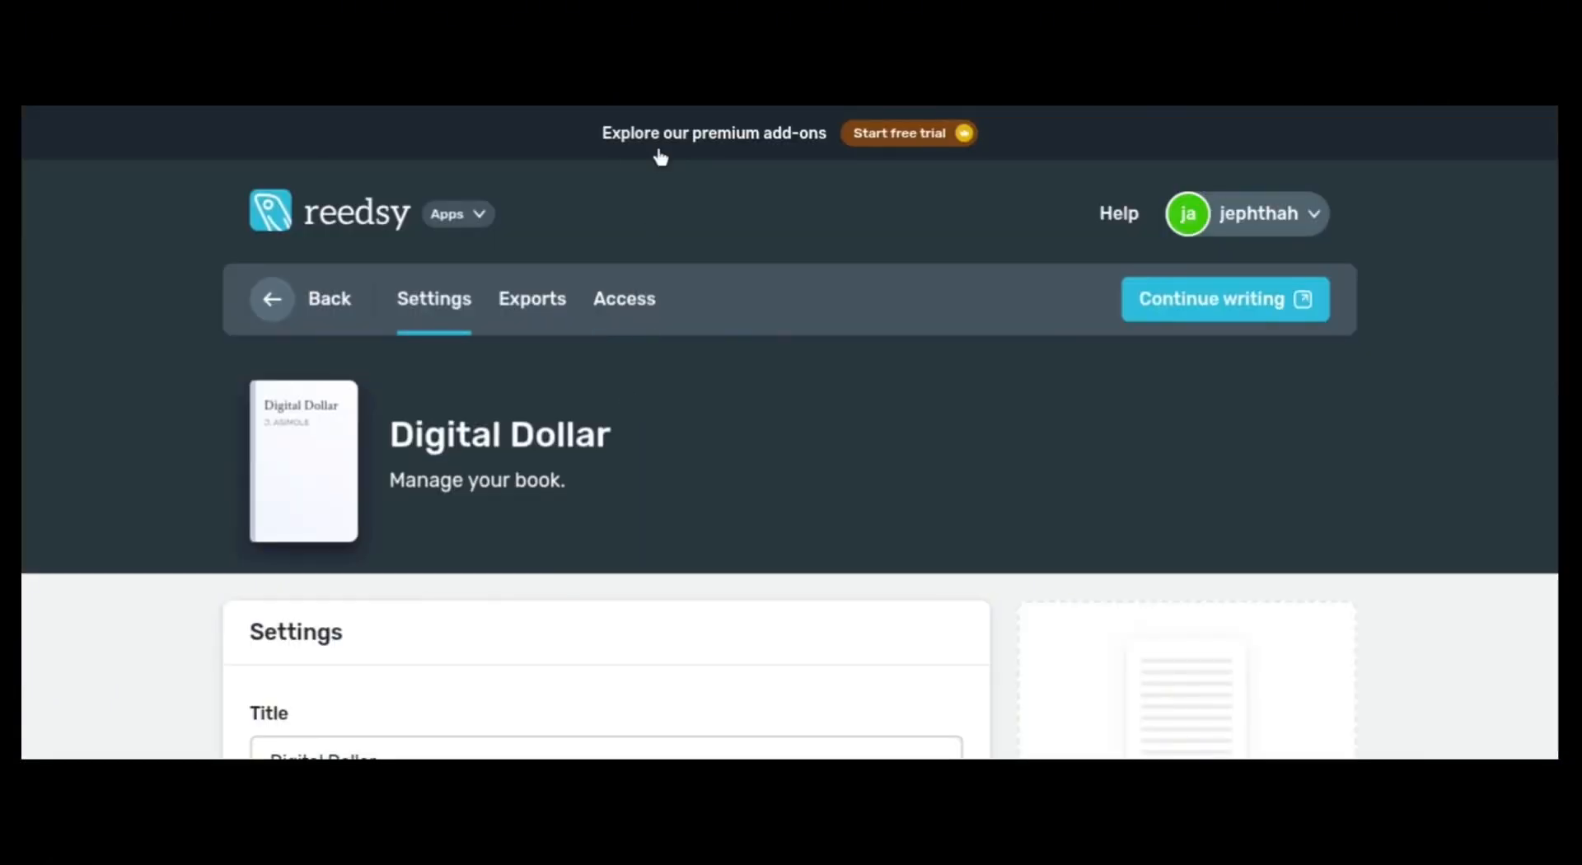
pyautogui.scroll(-3, 791, 433)
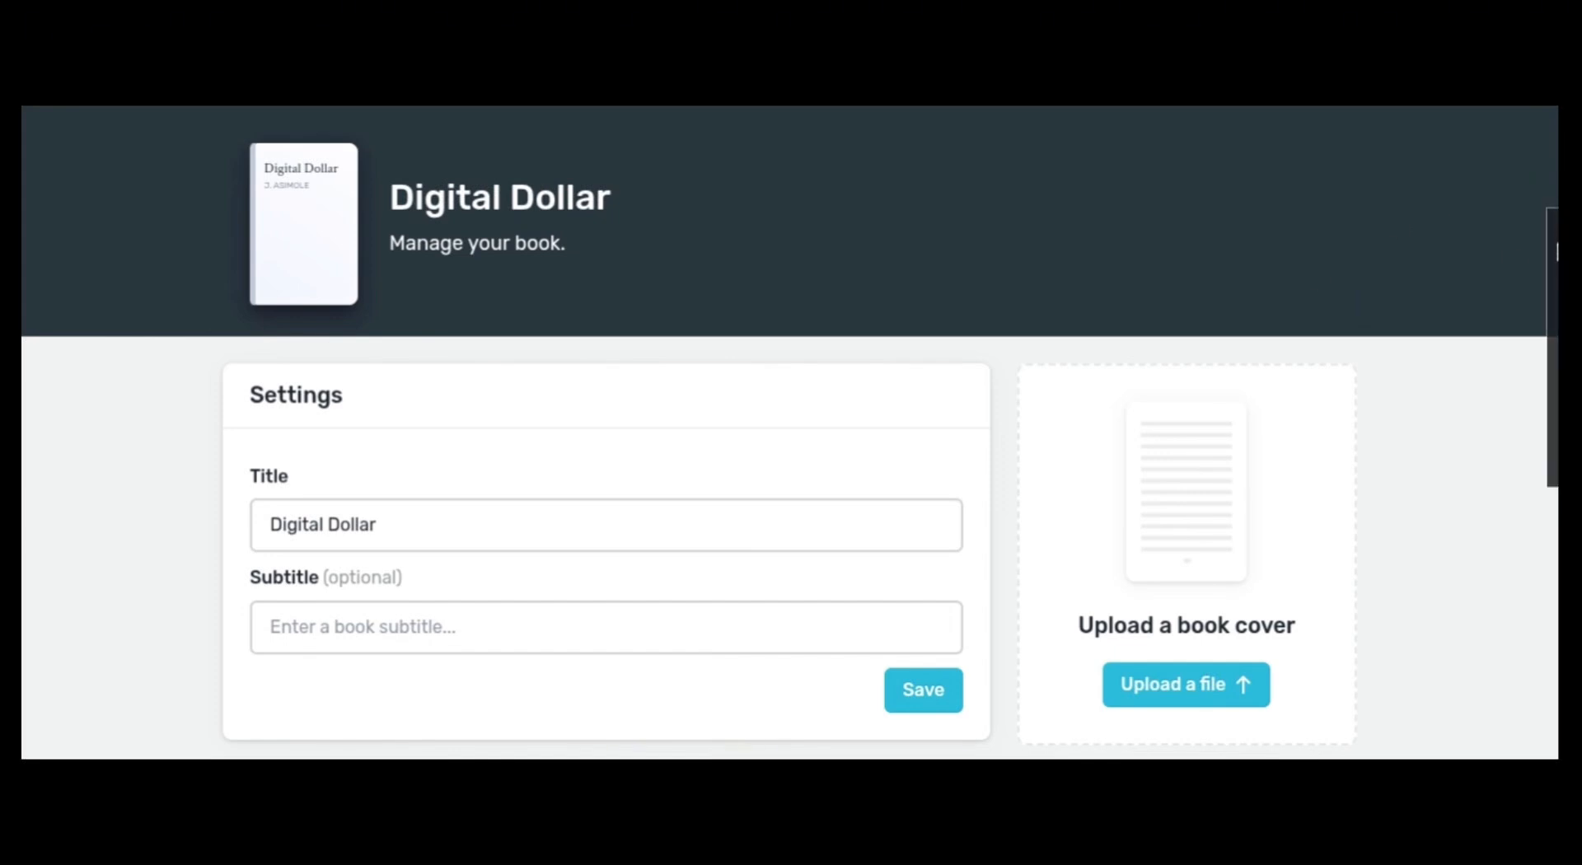
pyautogui.moveTo(1556, 263); pyautogui.dragTo(1554, 186)
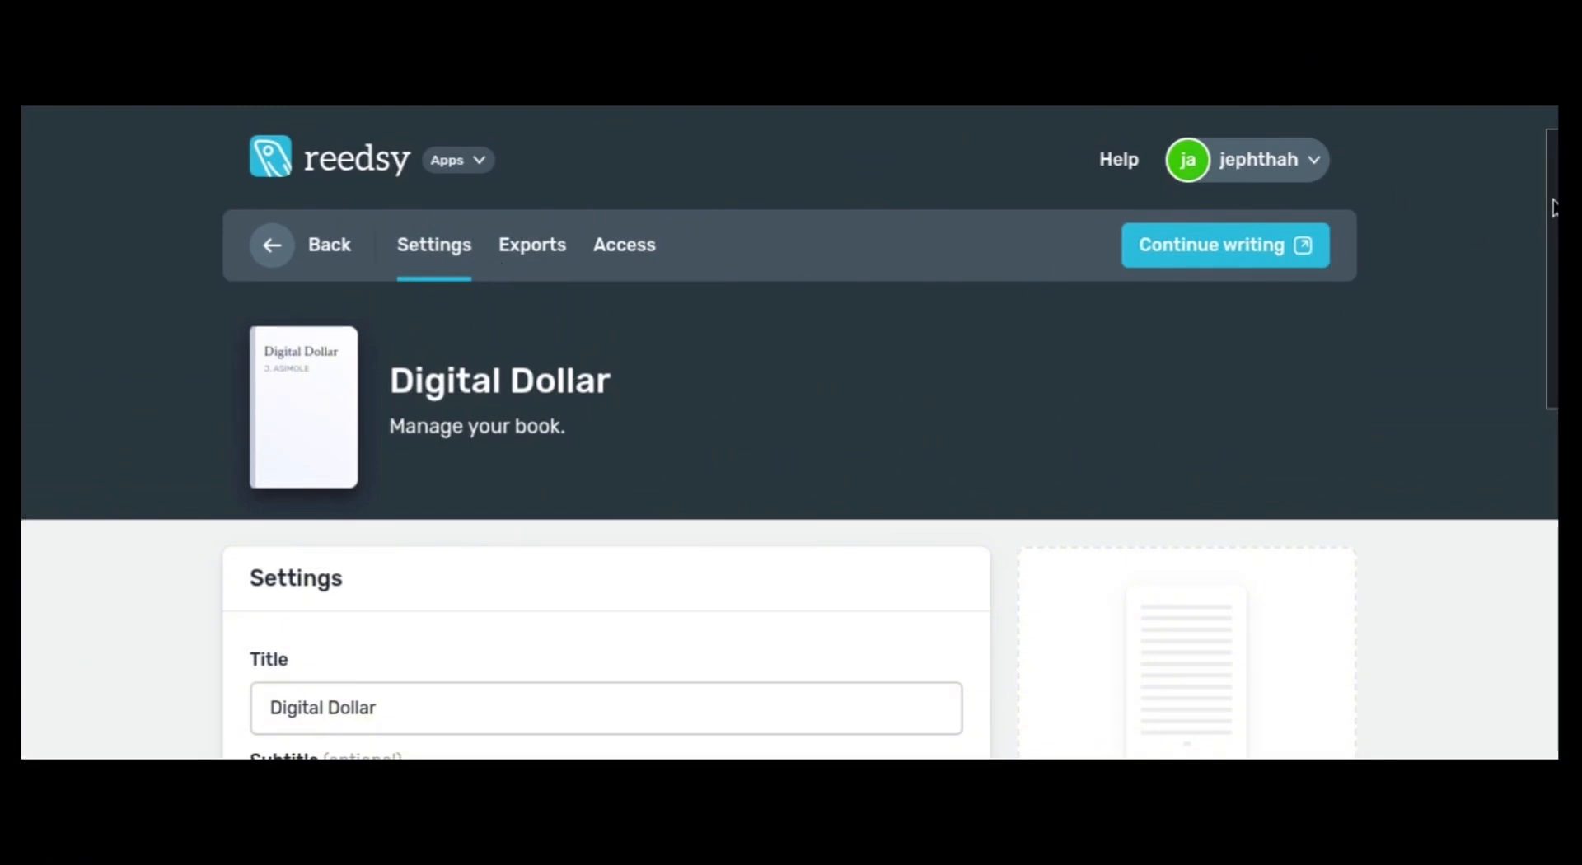
pyautogui.moveTo(1553, 207); pyautogui.dragTo(1549, 345)
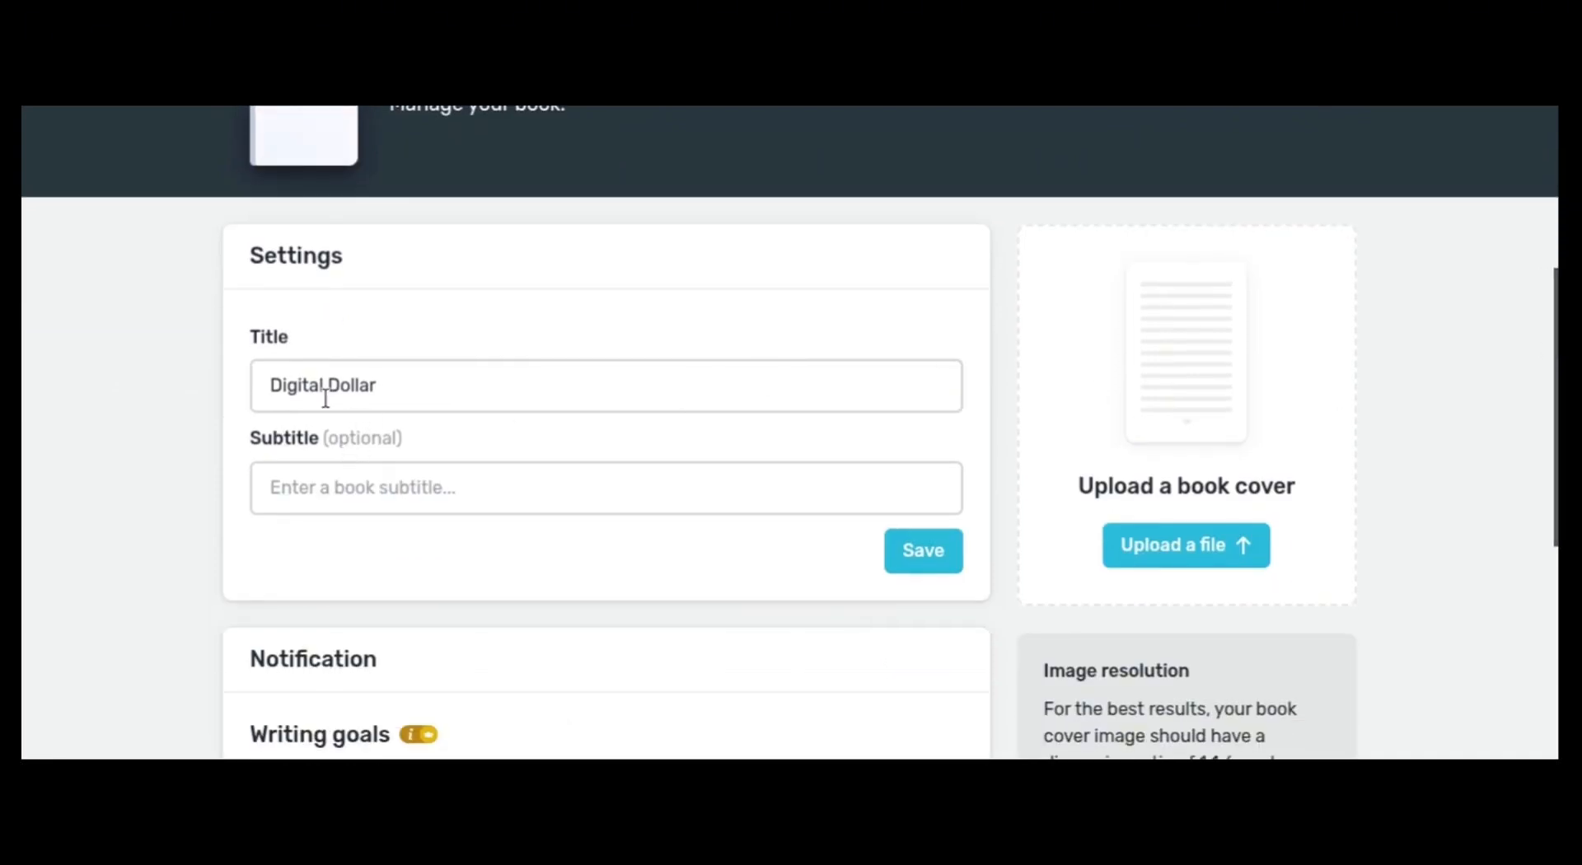
pyautogui.click(436, 494)
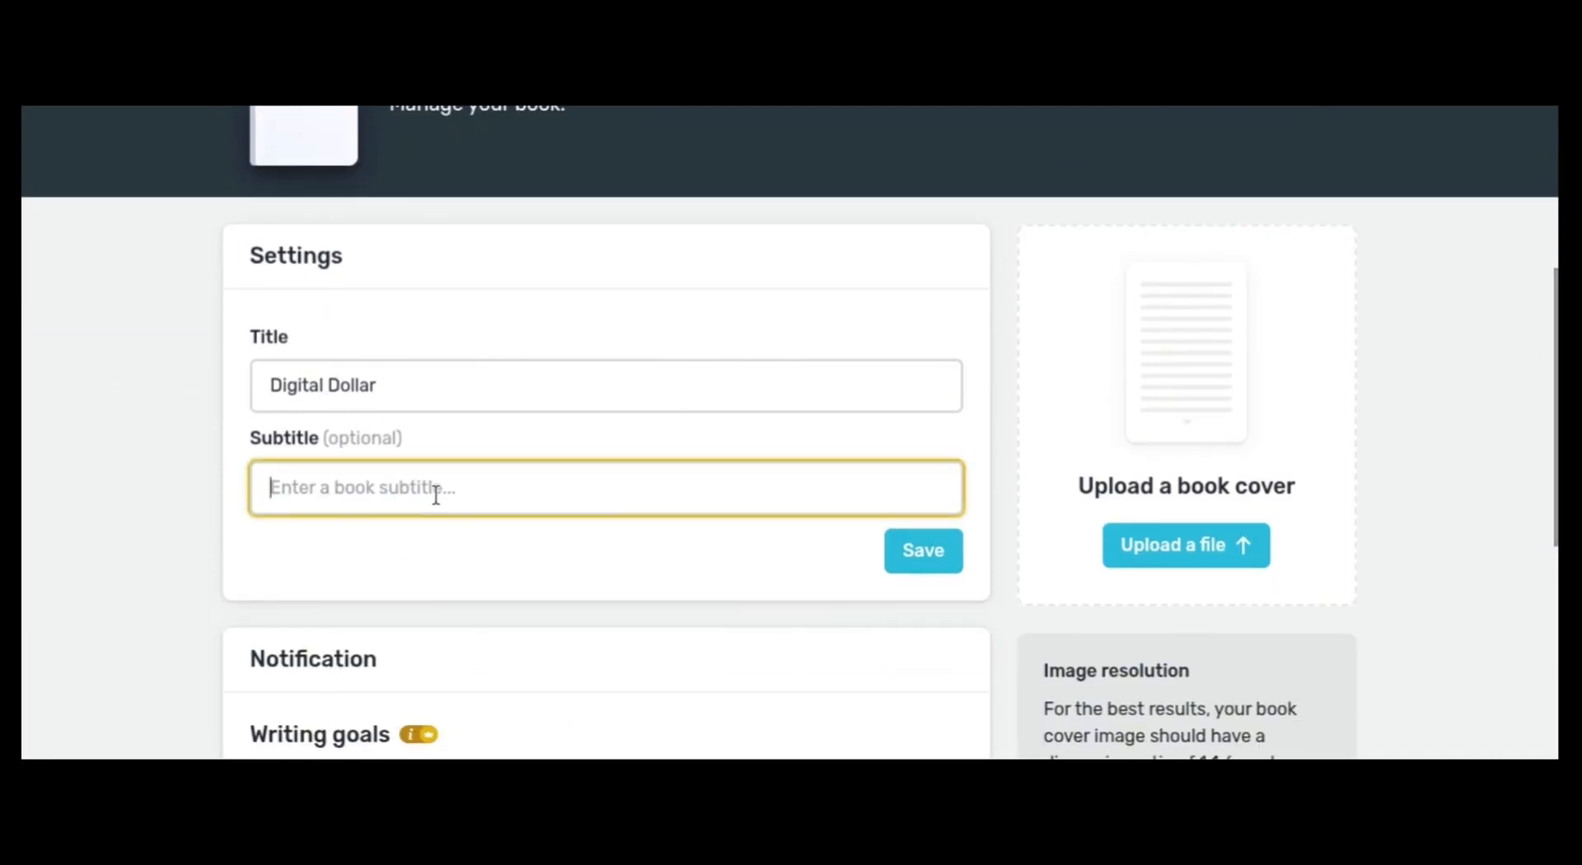
pyautogui.click(440, 540)
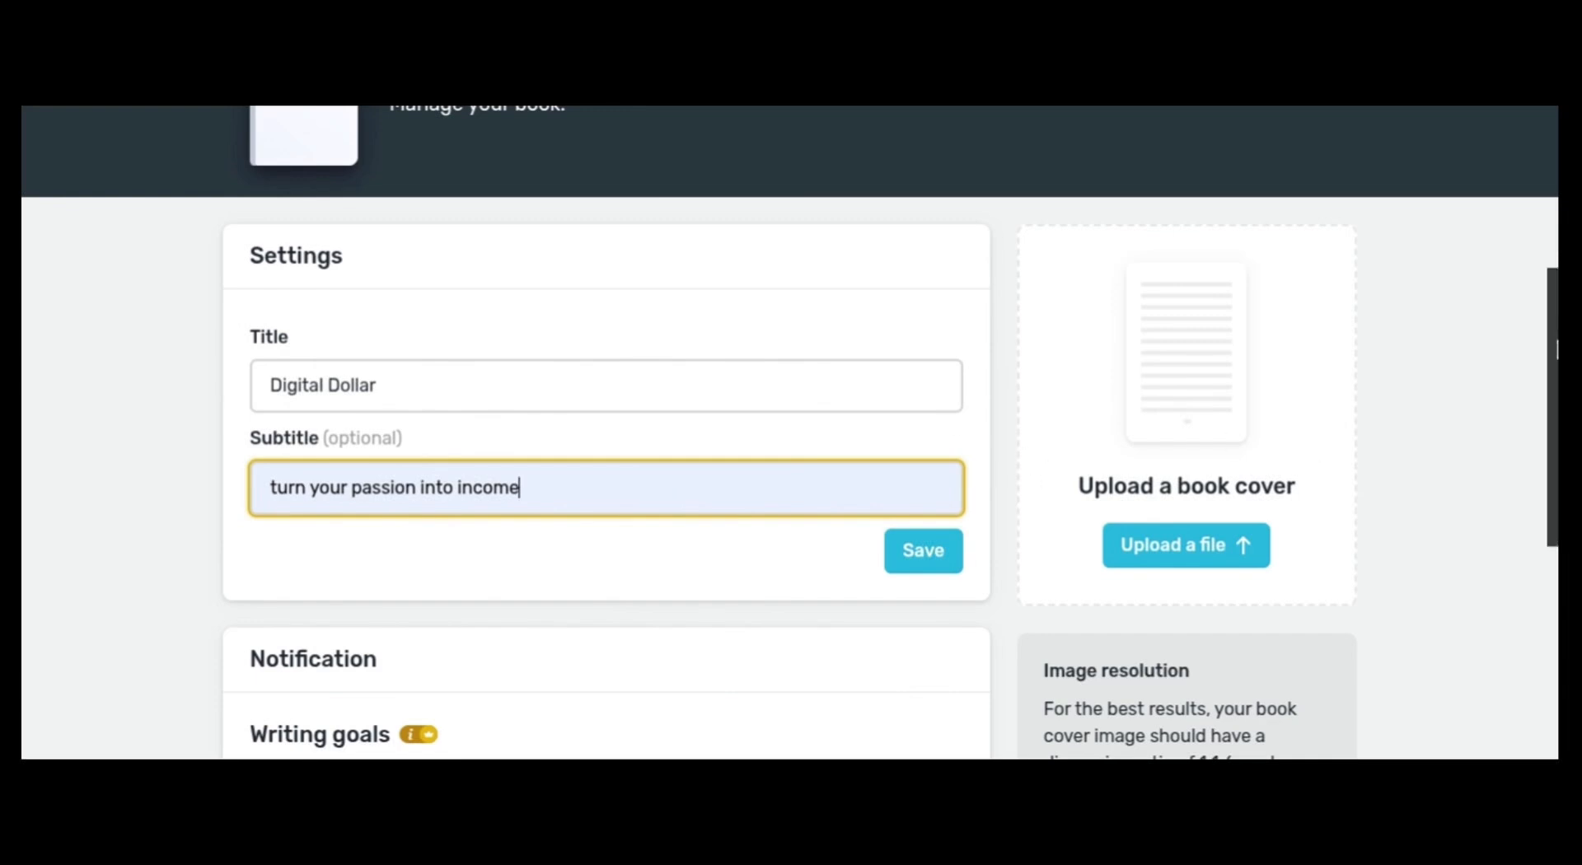
# Look over the book's notification, cover image and archive options, and save the title and subtitle settings.
pyautogui.moveTo(1557, 347); pyautogui.dragTo(1556, 531)
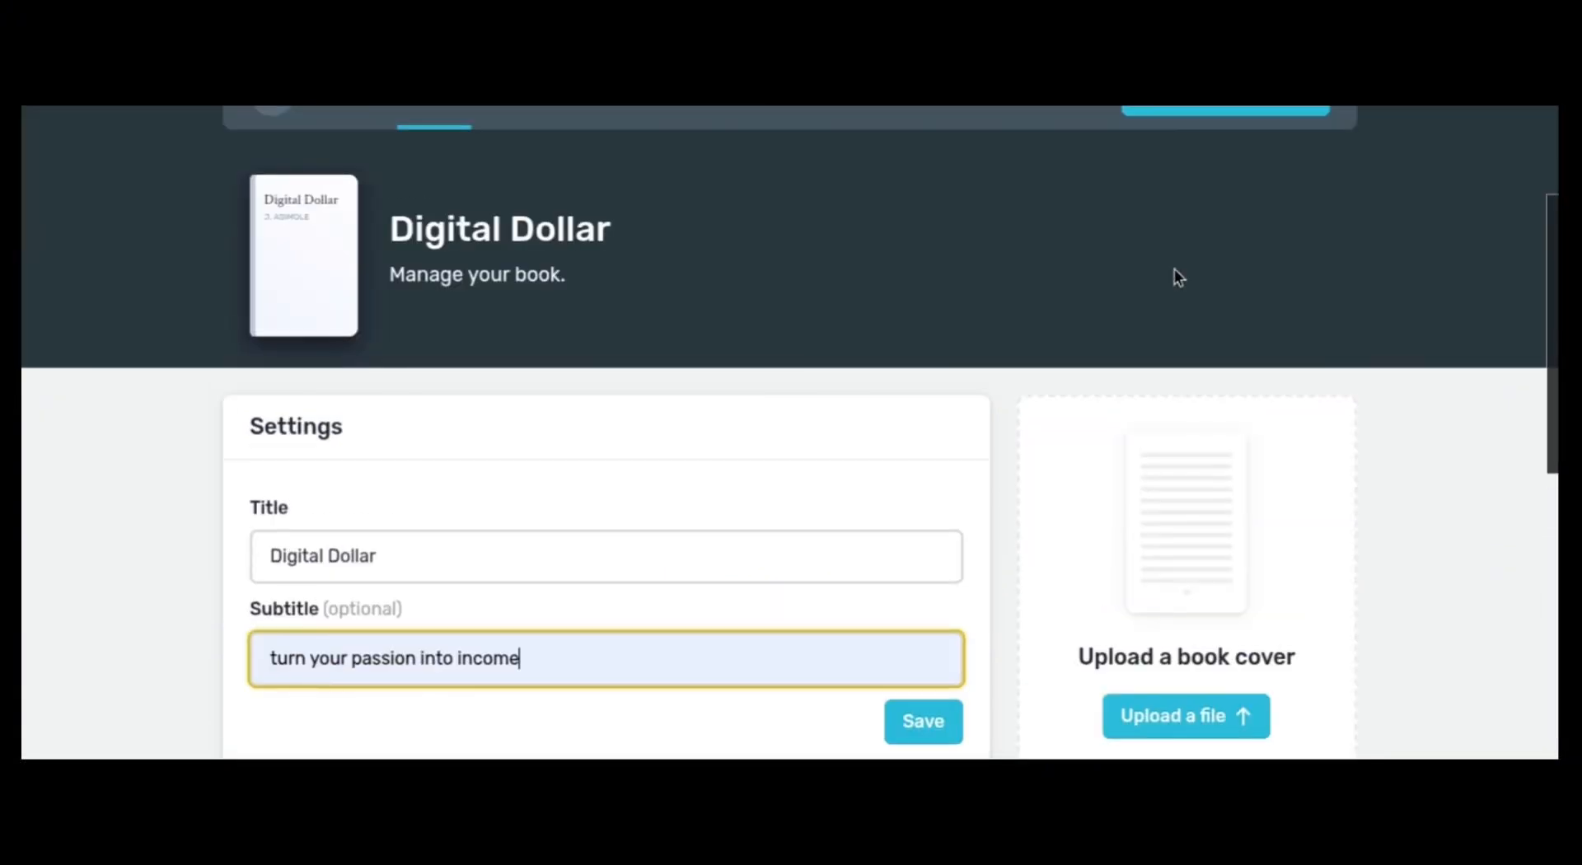
pyautogui.scroll(-8, 947, 470)
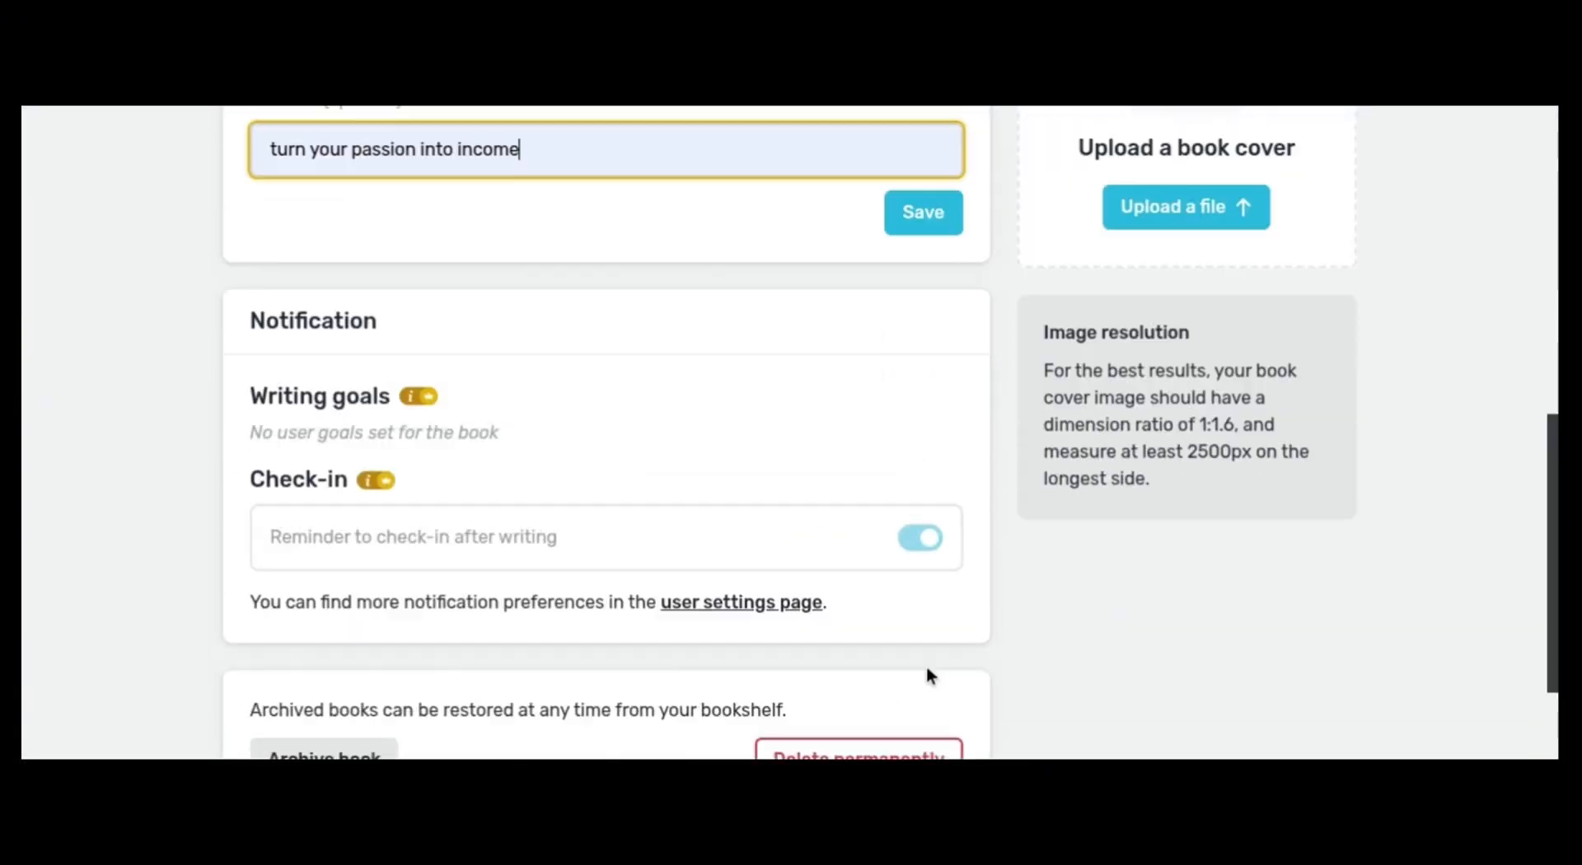
pyautogui.scroll(2, 943, 605)
pyautogui.scroll(-2, 931, 496)
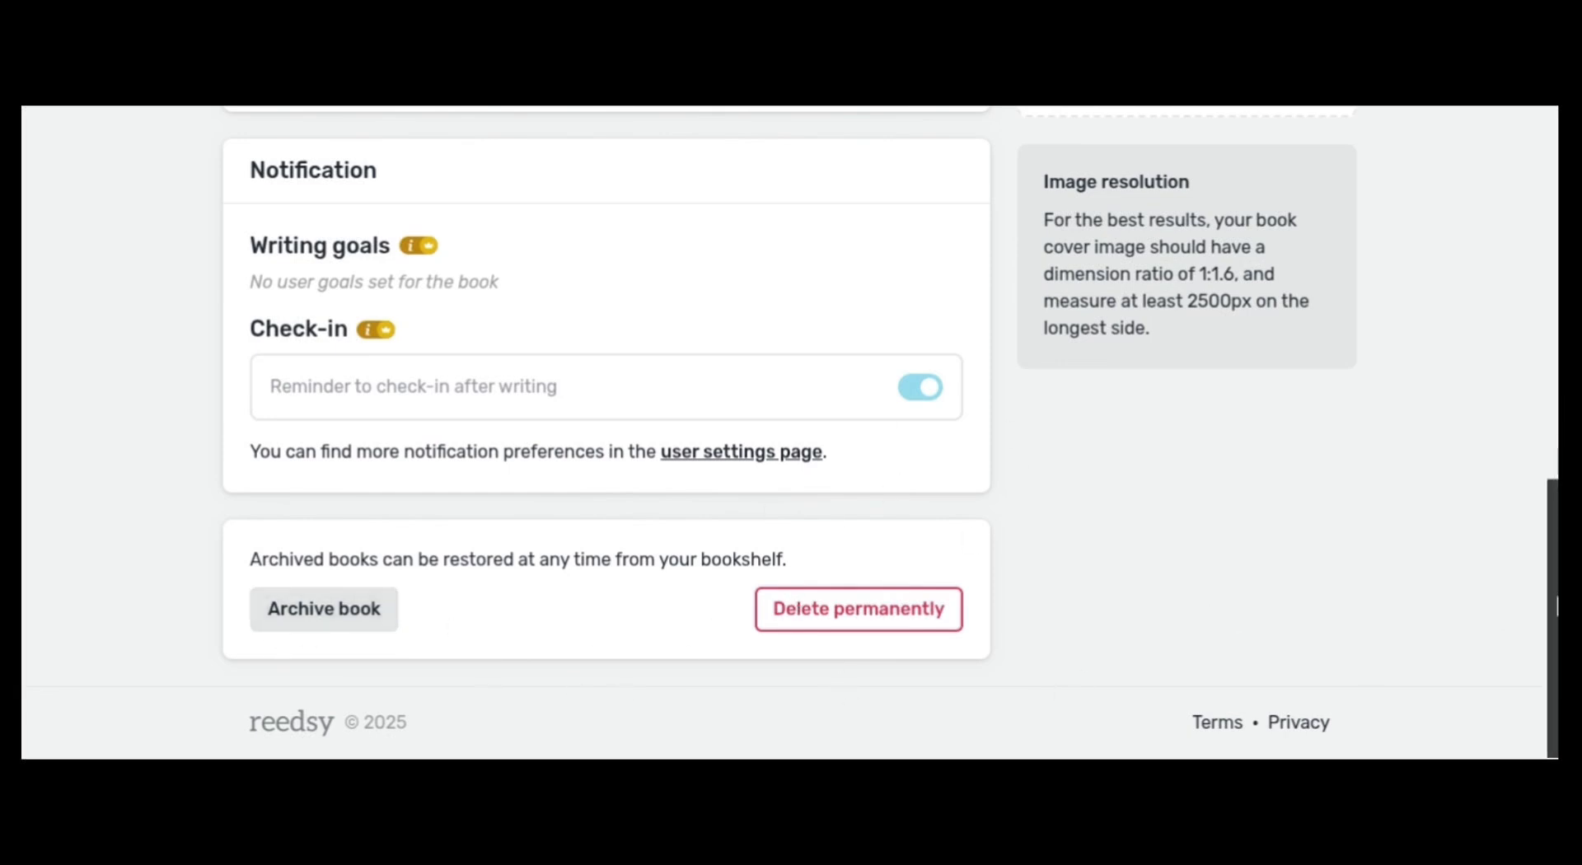
pyautogui.scroll(4, 1536, 471)
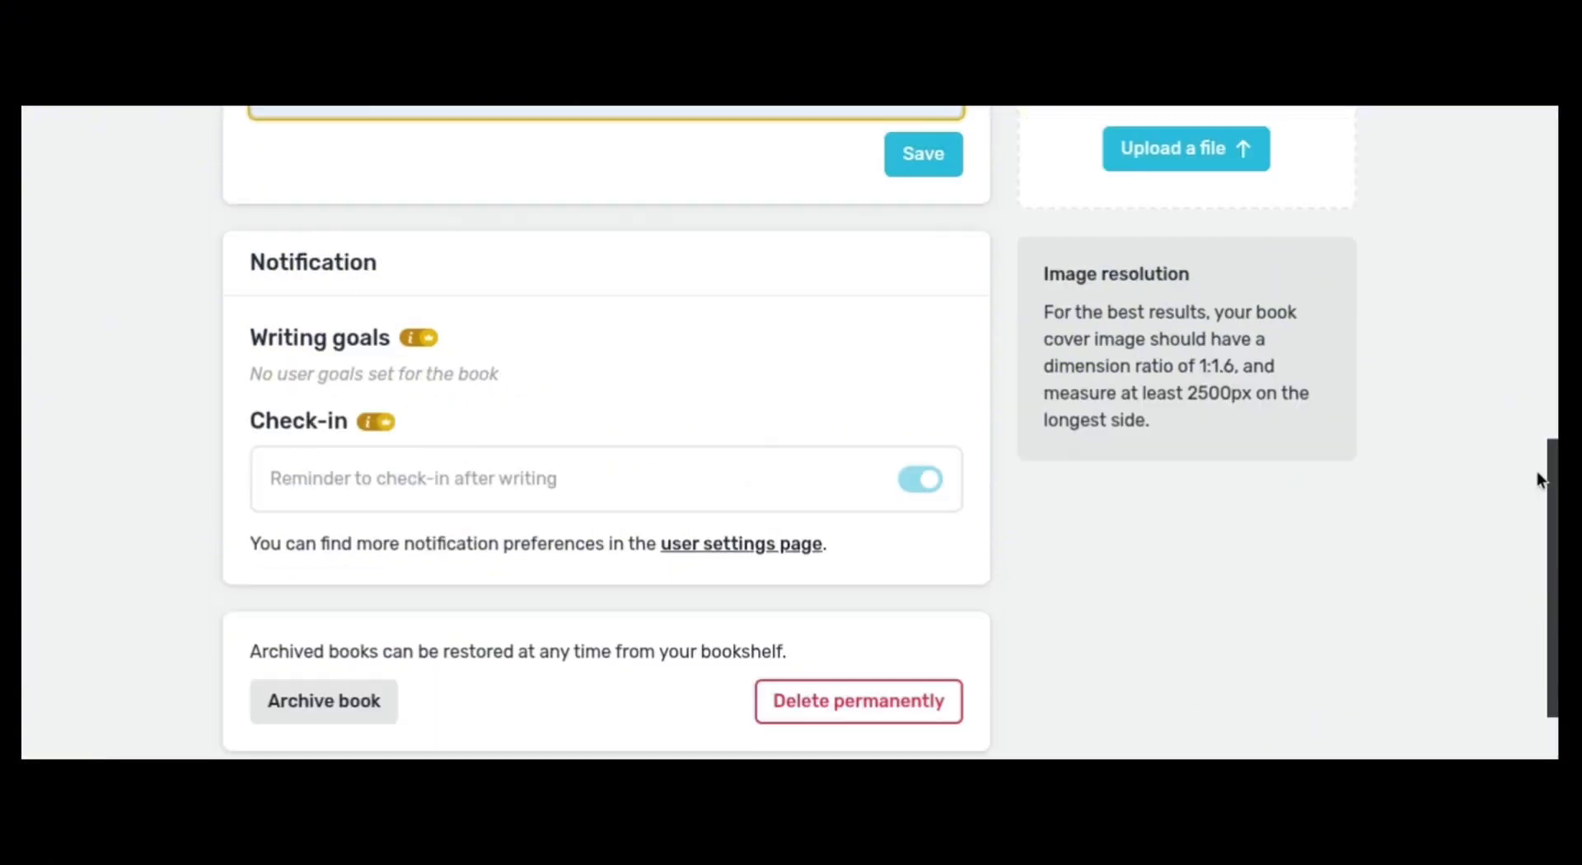
pyautogui.moveTo(1536, 432); pyautogui.dragTo(1532, 392)
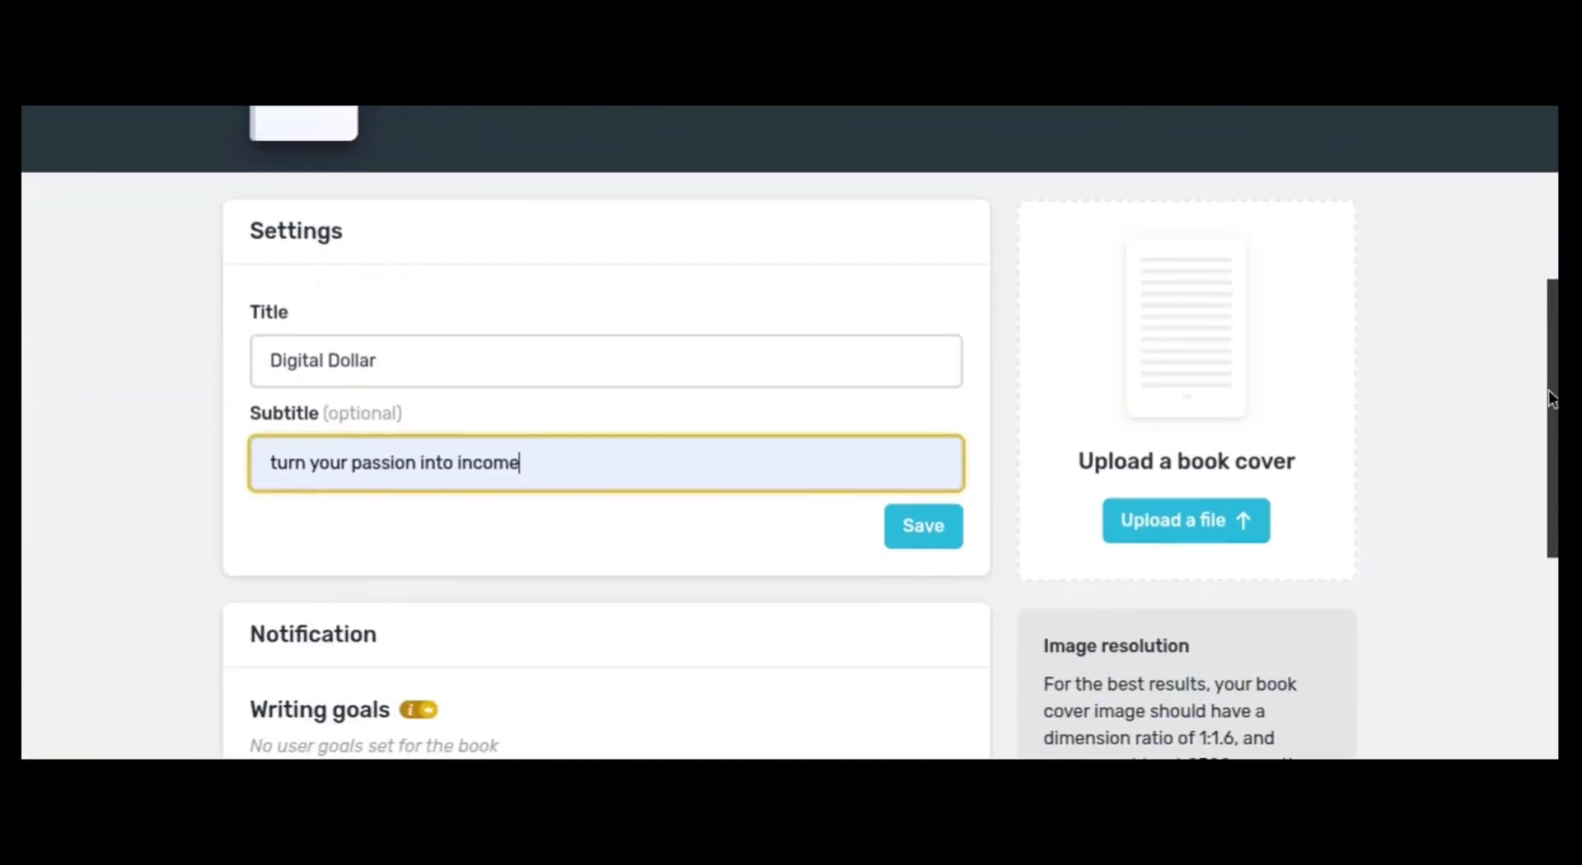
pyautogui.click(939, 530)
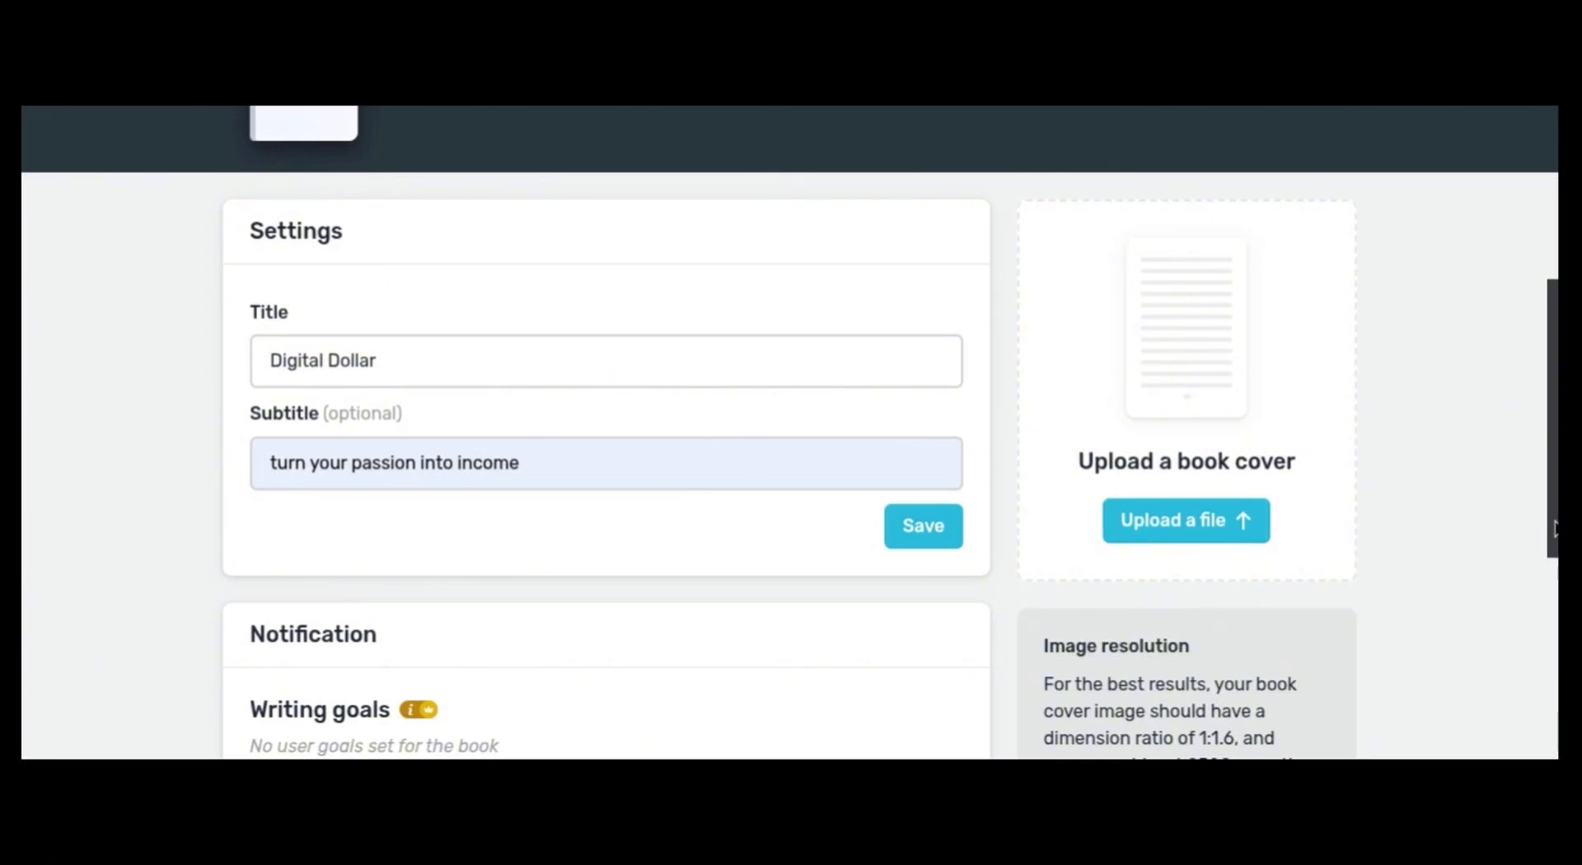
# Continue writing the Digital Dollar book by opening its manuscript in the editor.
pyautogui.moveTo(1553, 527); pyautogui.dragTo(1545, 296)
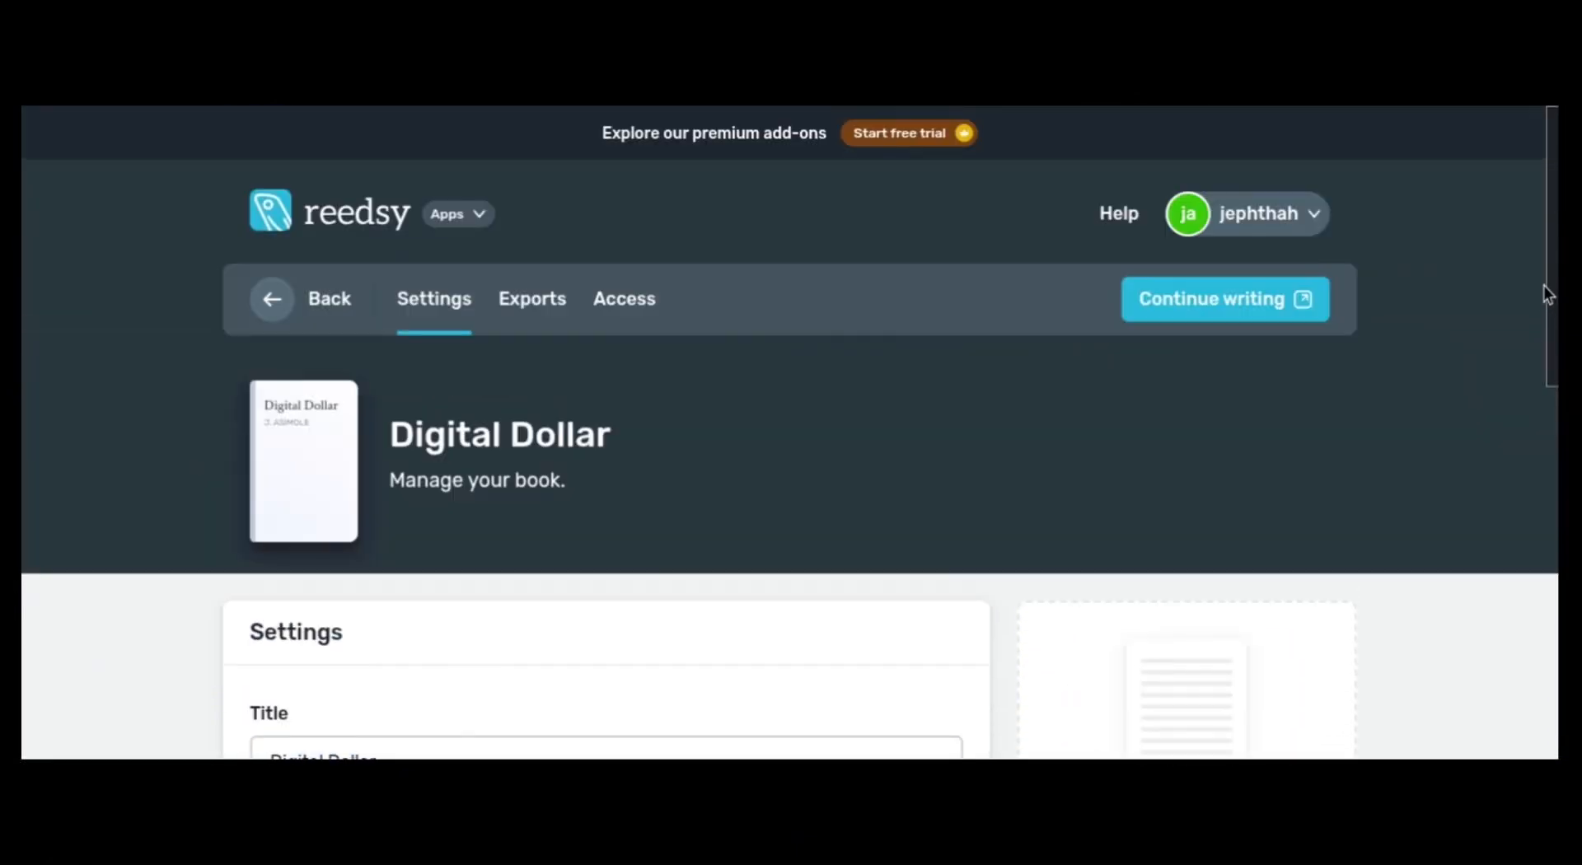
pyautogui.moveTo(1547, 357); pyautogui.dragTo(1555, 551)
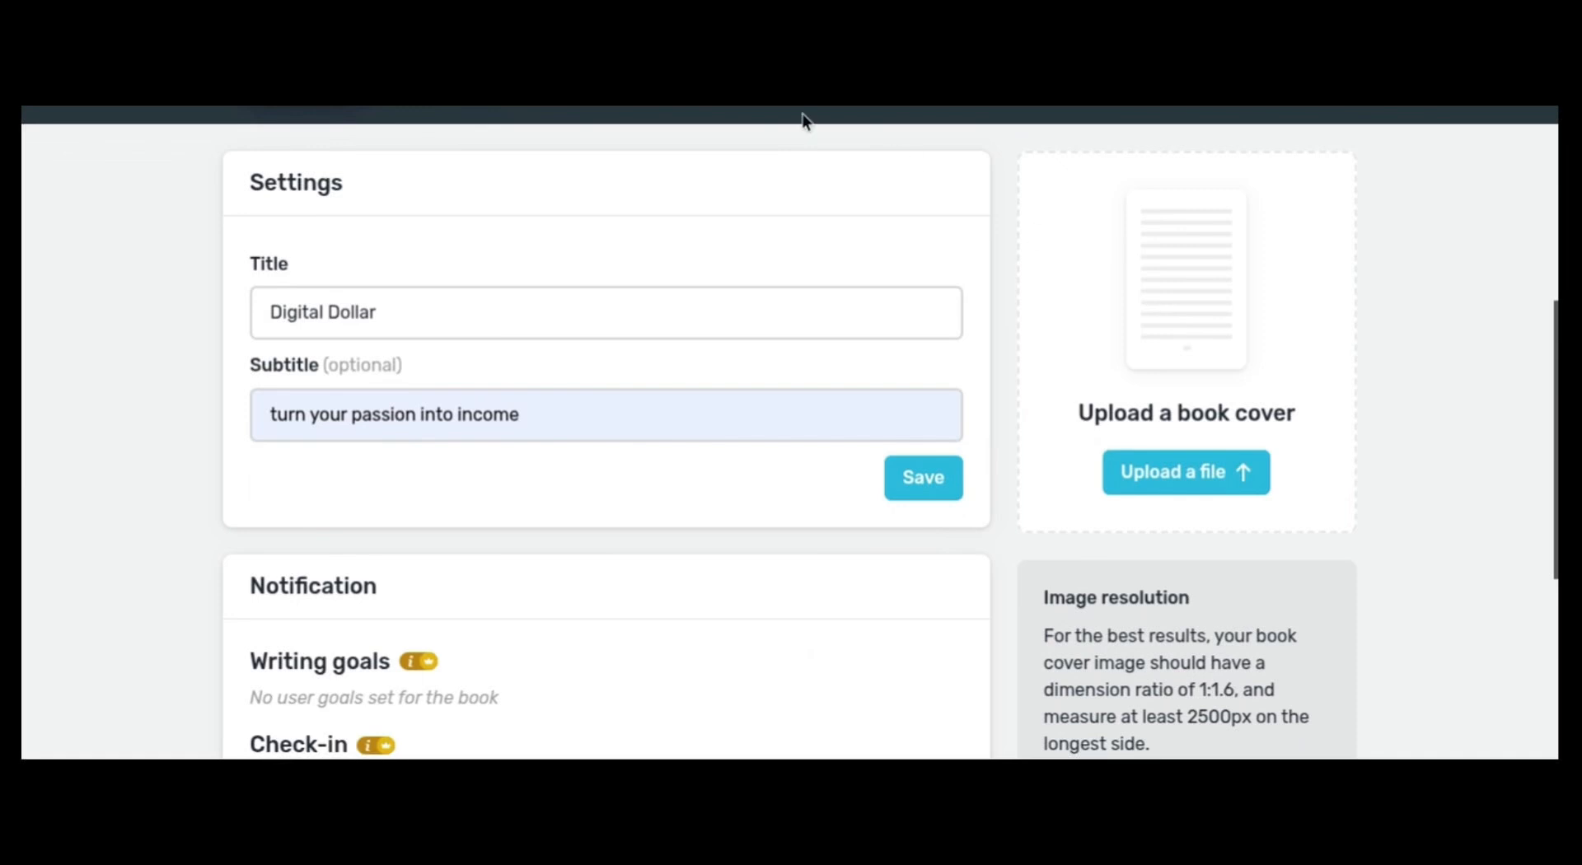
pyautogui.scroll(5, 1066, 615)
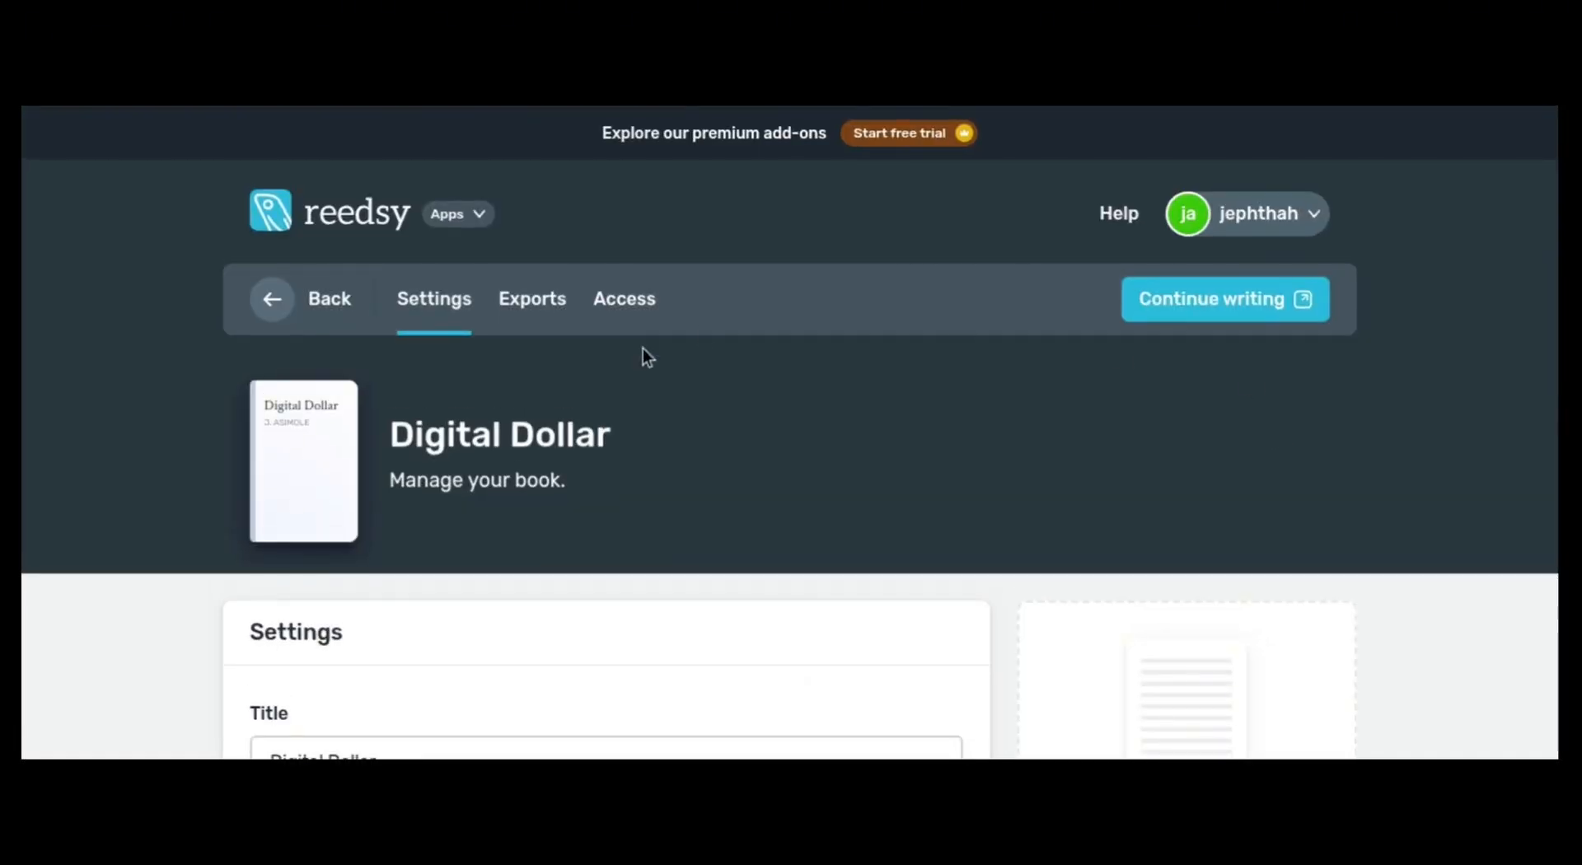
pyautogui.click(1181, 318)
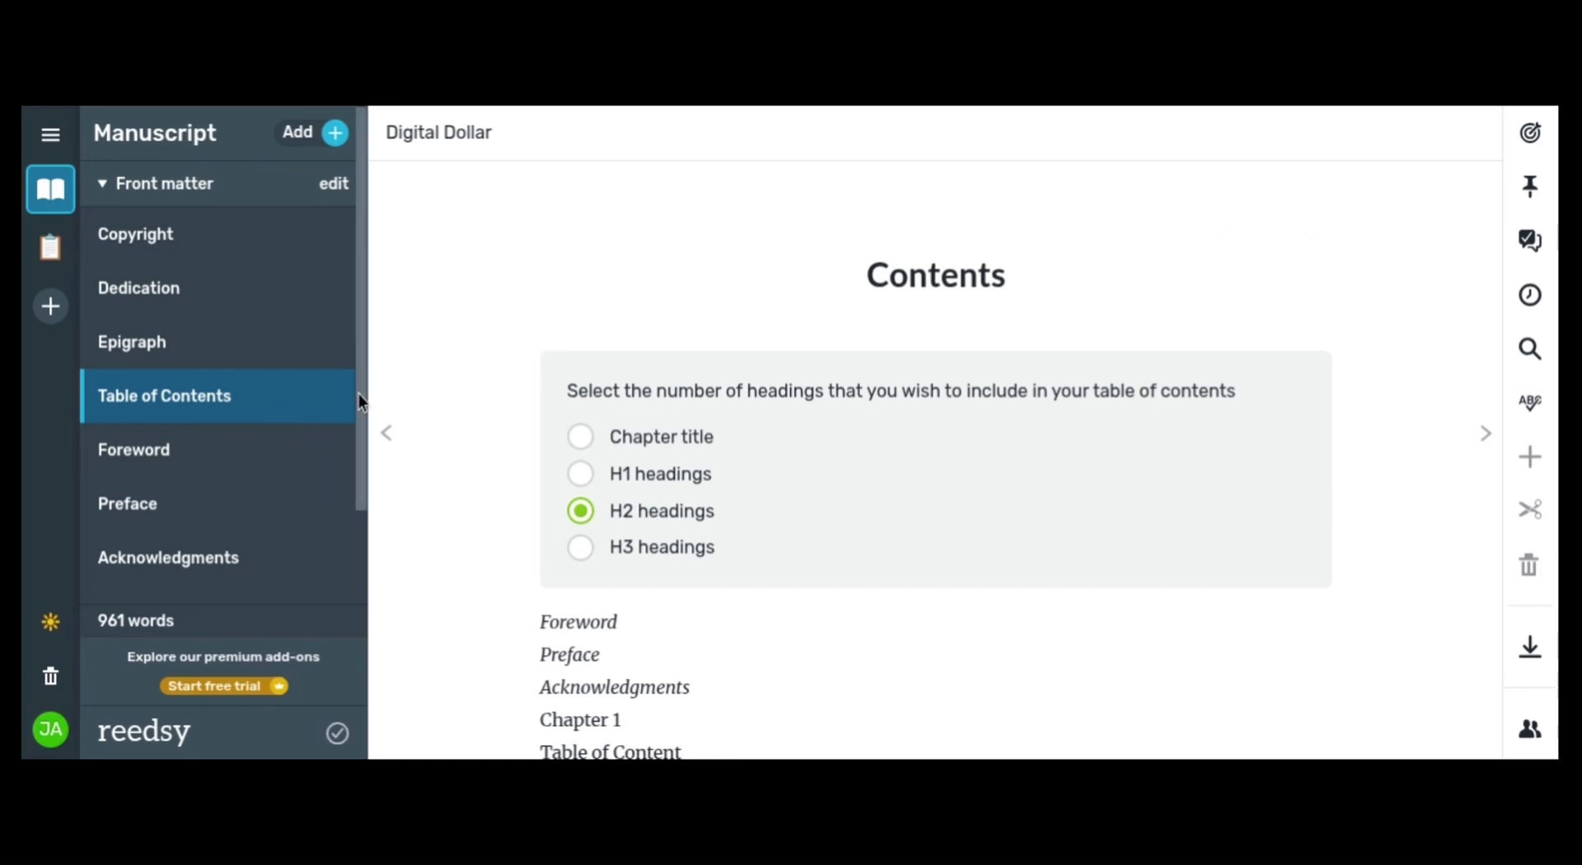
# Examine the Copyright, Dedication and Epigraph pages in the manuscript's front matter.
pyautogui.moveTo(359, 394); pyautogui.dragTo(362, 300)
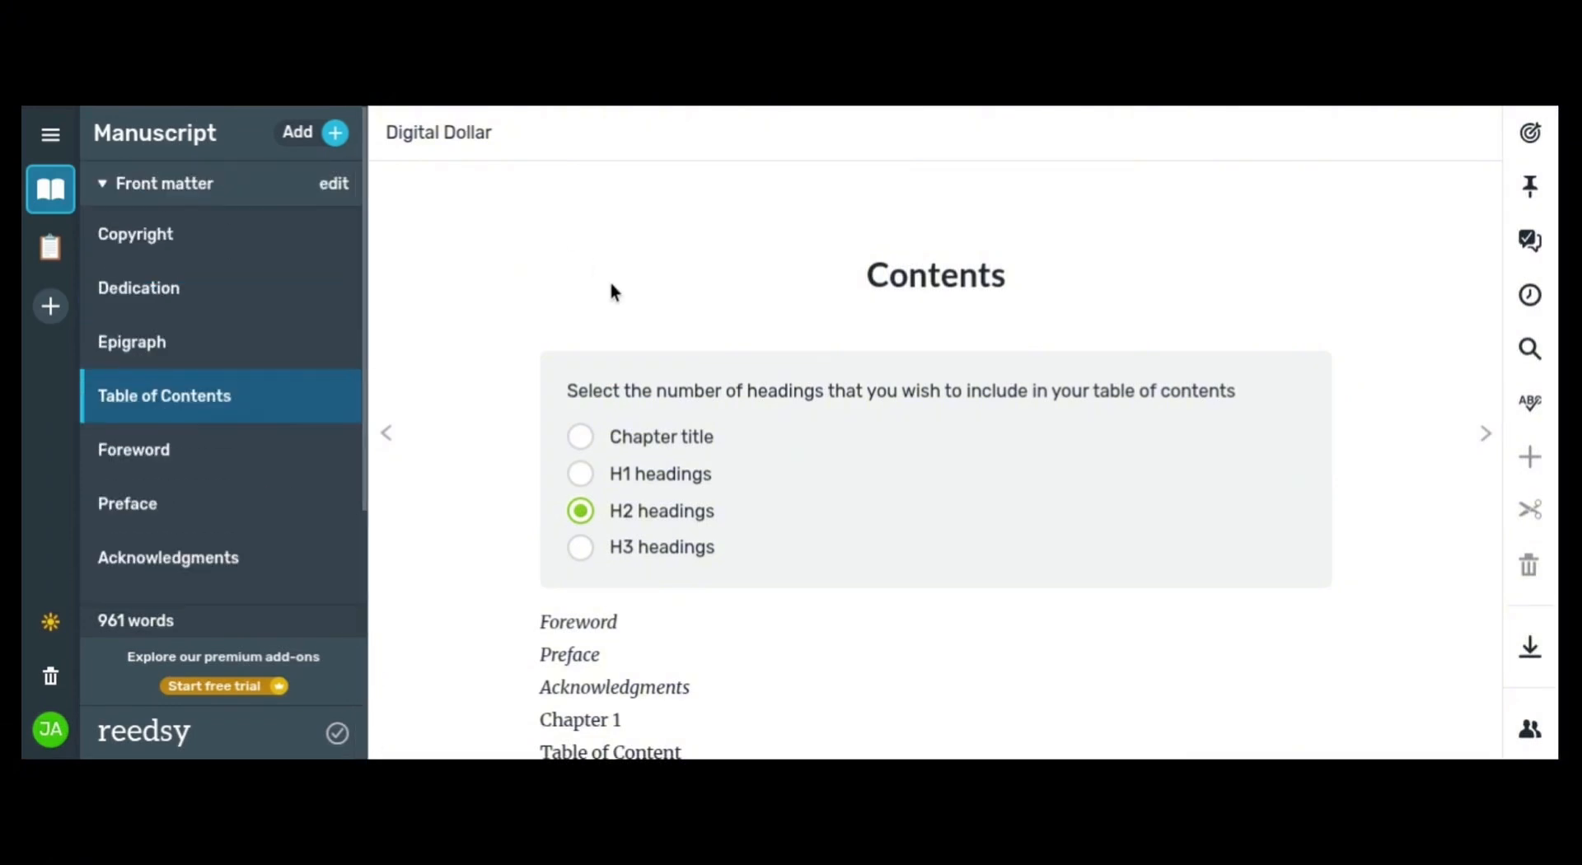
pyautogui.click(148, 248)
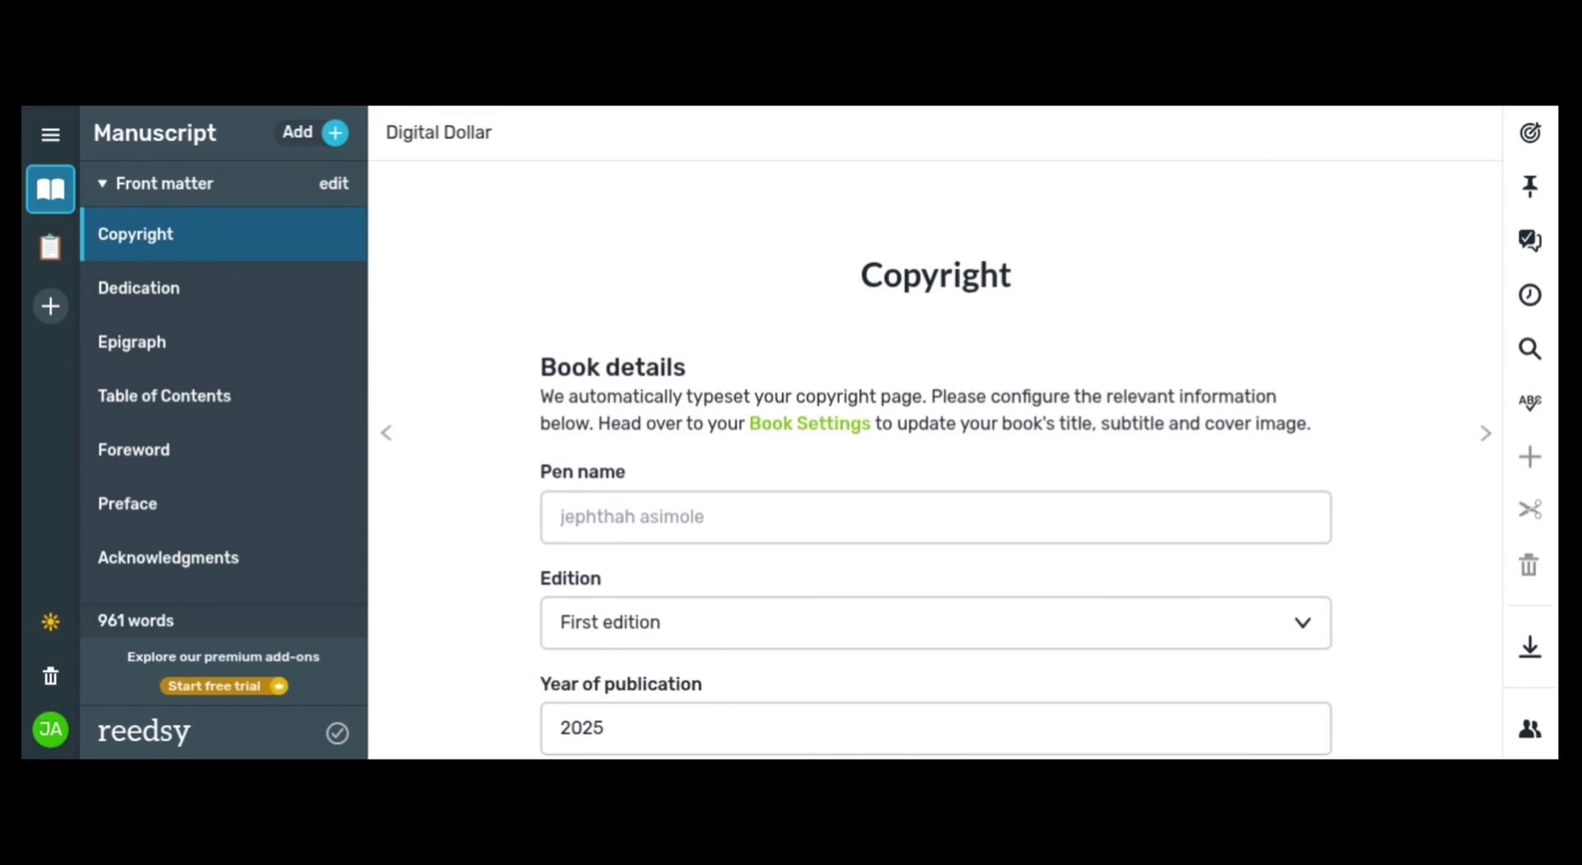
pyautogui.click(581, 514)
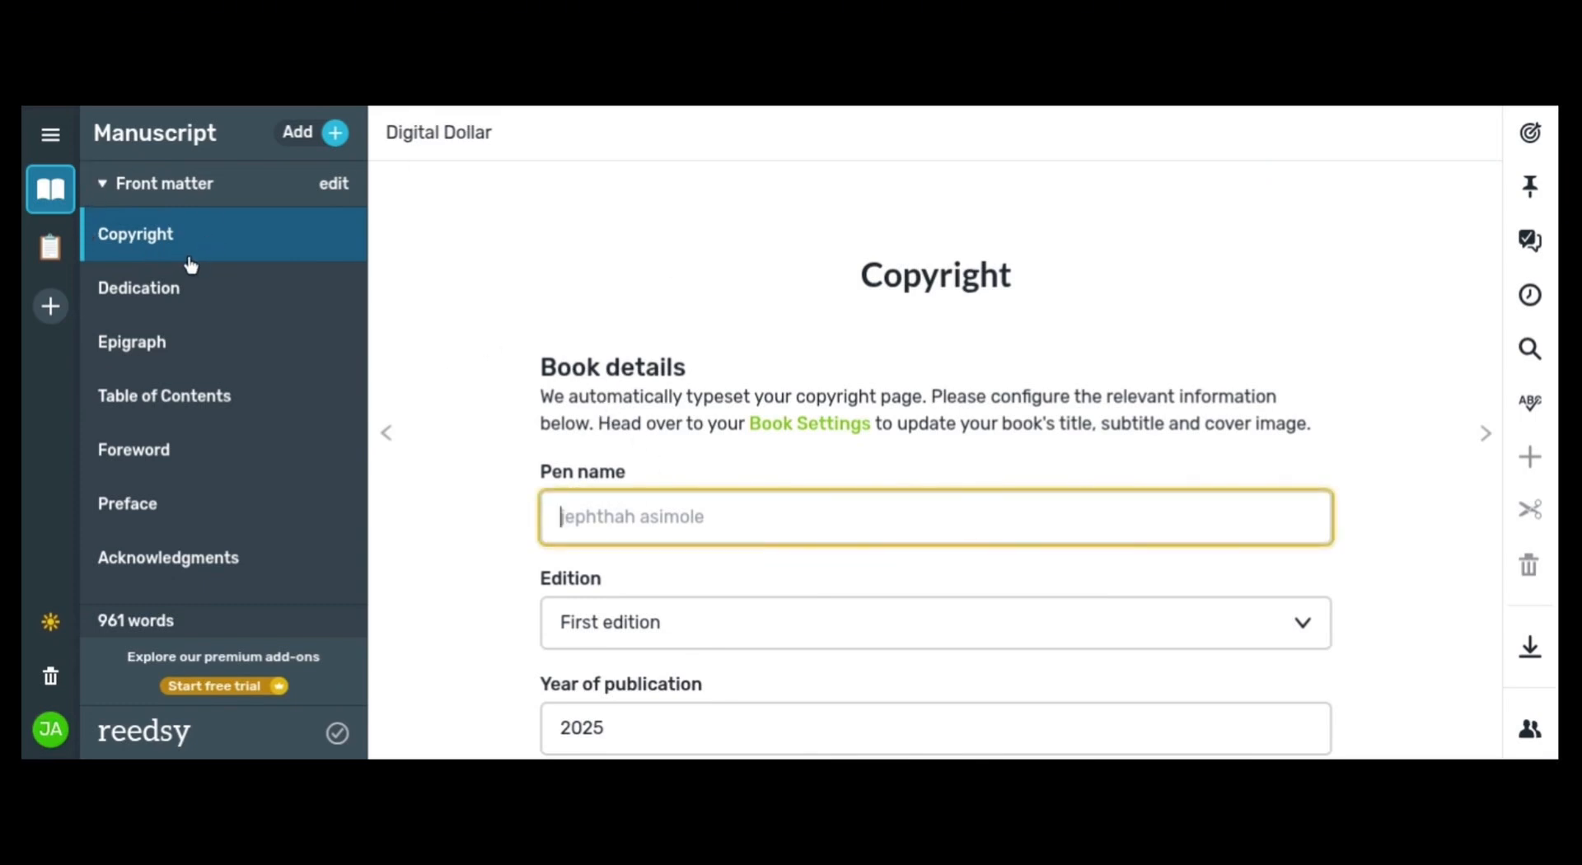
pyautogui.click(172, 294)
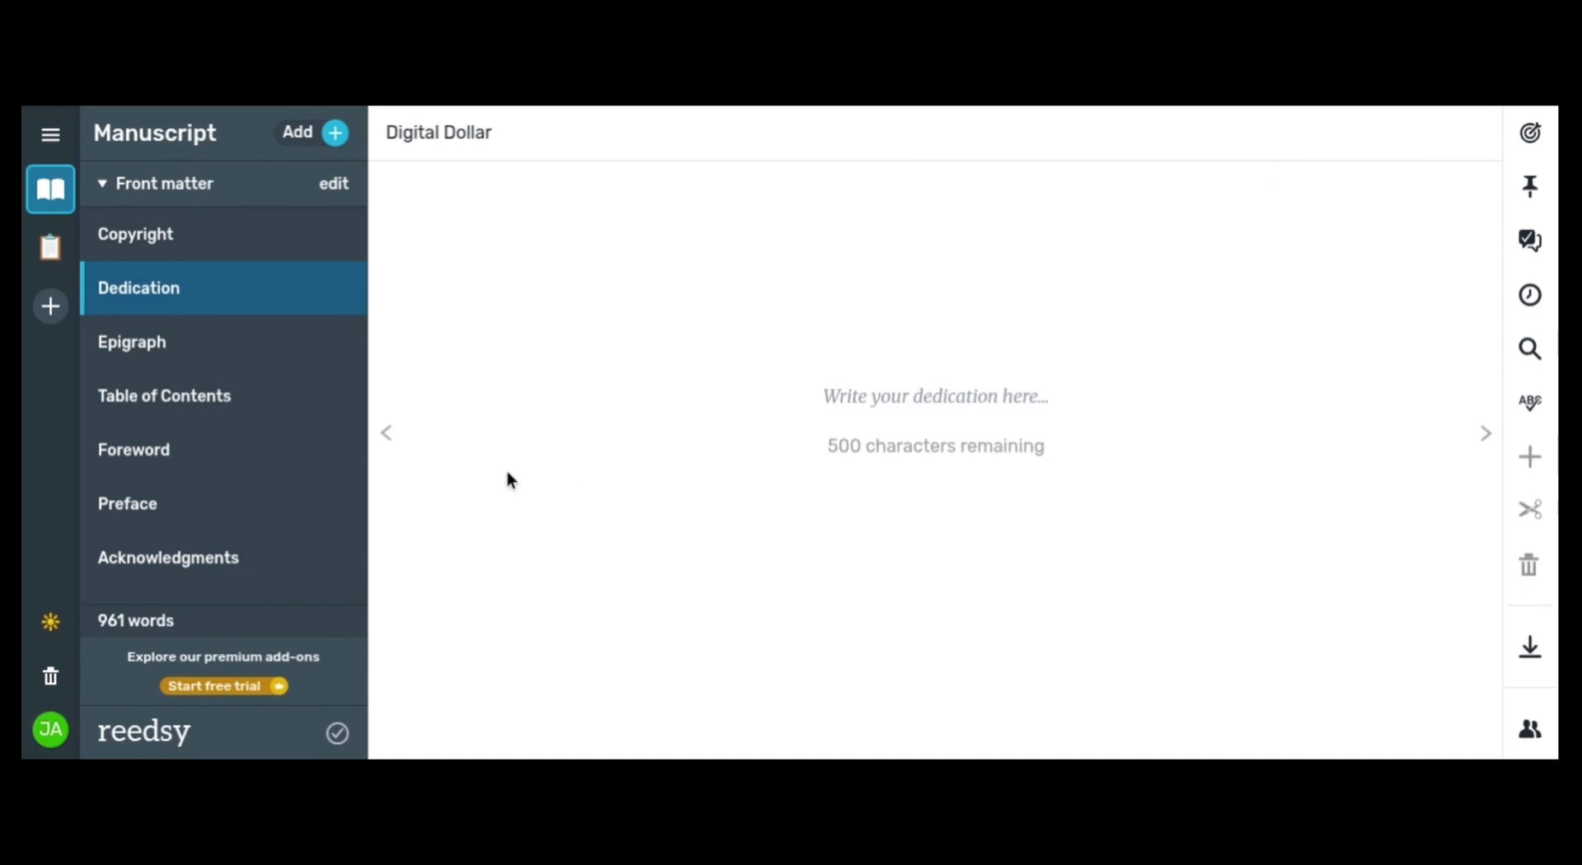
pyautogui.click(156, 355)
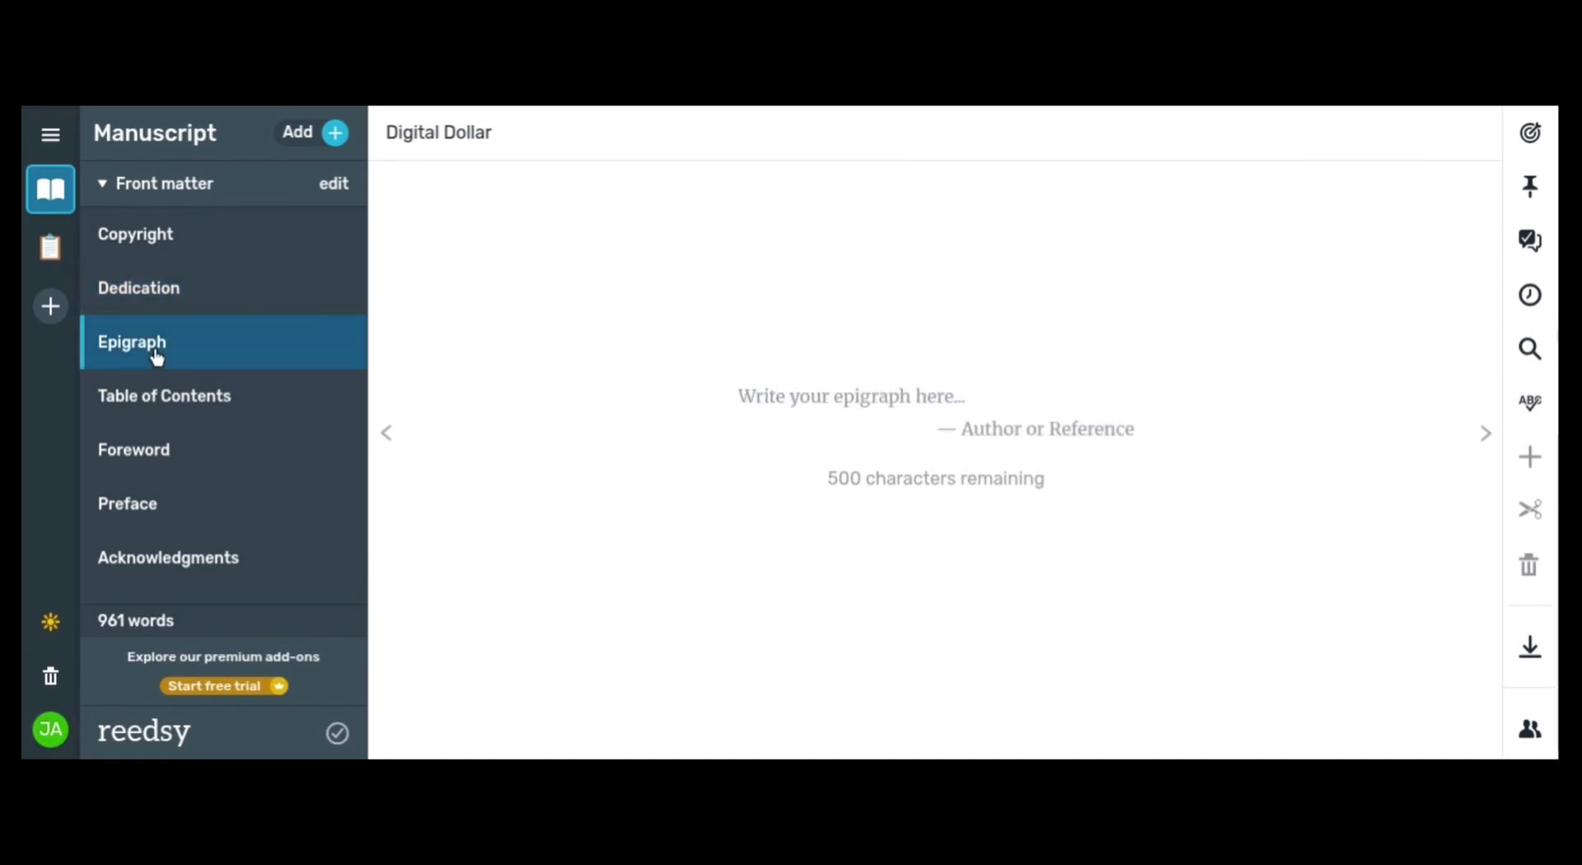
# Examine the Table of Contents page, including its heading level options and the list of chapters and headings.
pyautogui.click(169, 407)
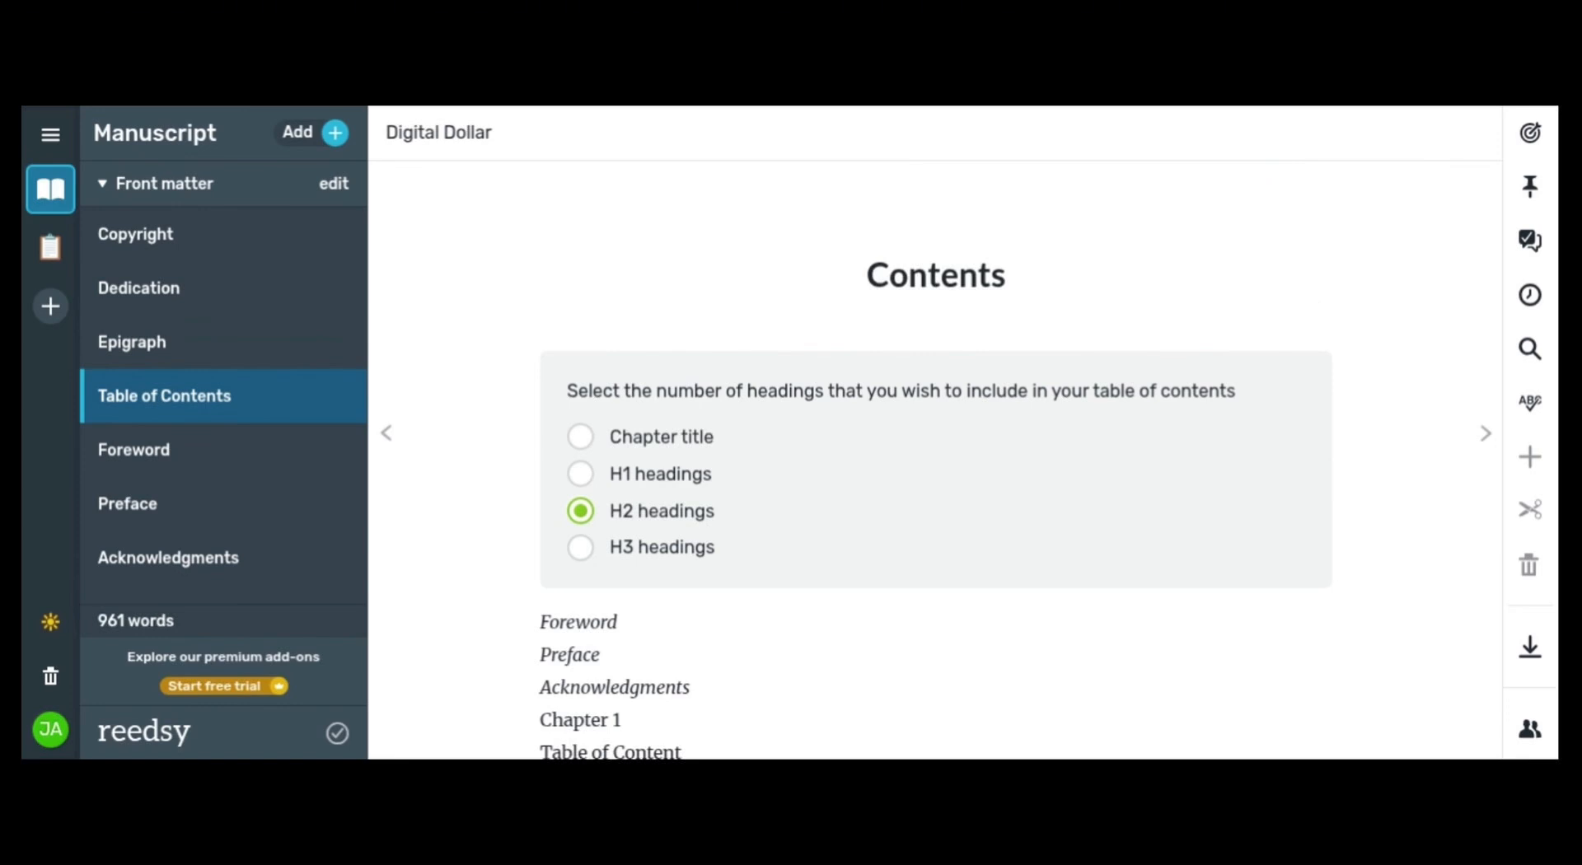
pyautogui.scroll(-3, 935, 432)
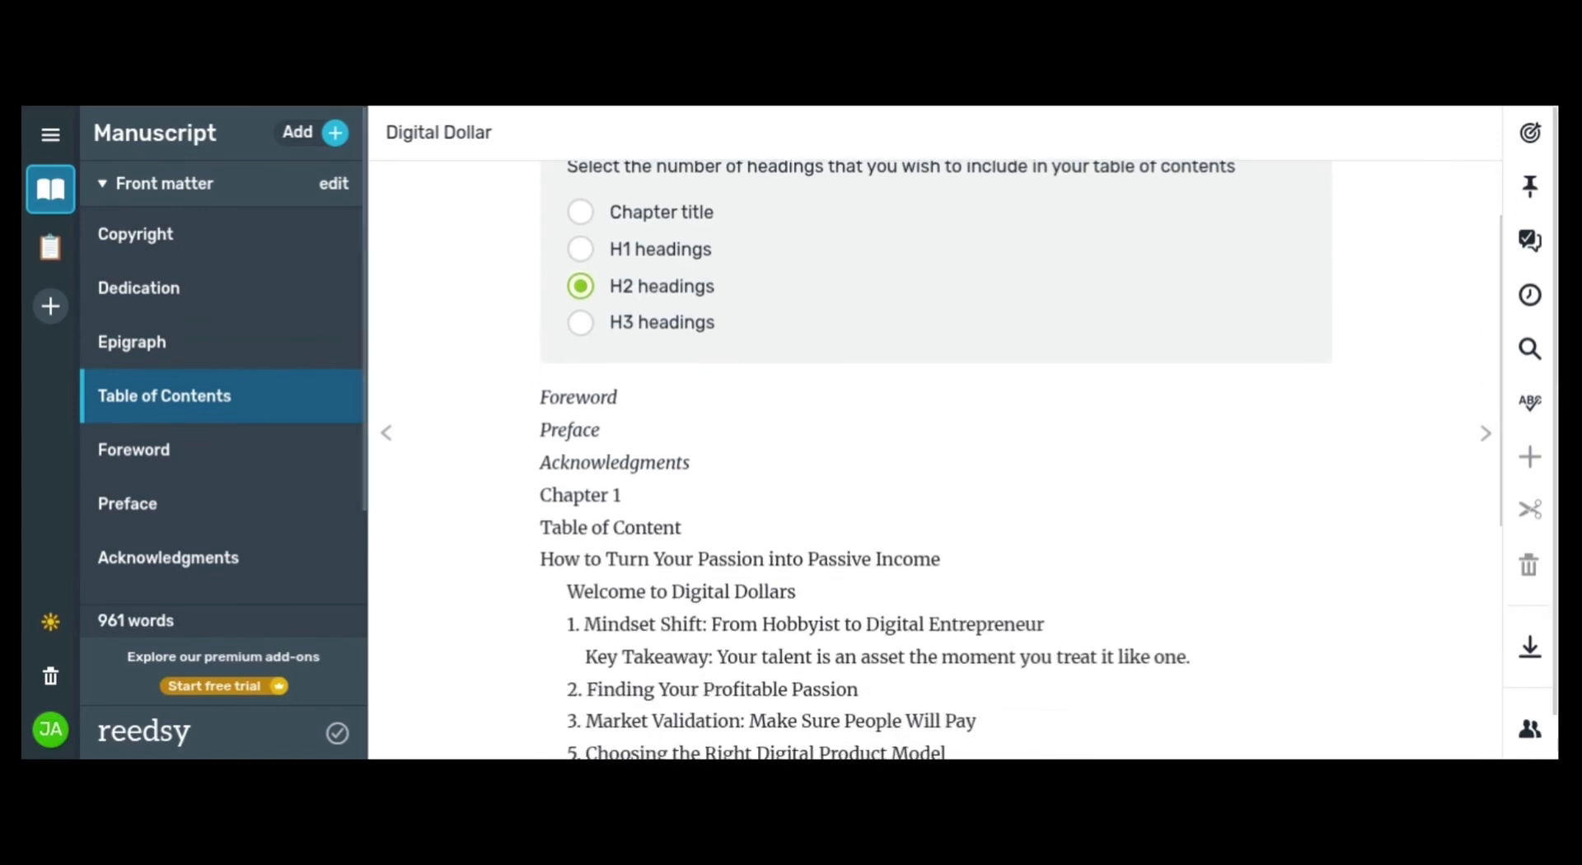
pyautogui.scroll(-1, 935, 461)
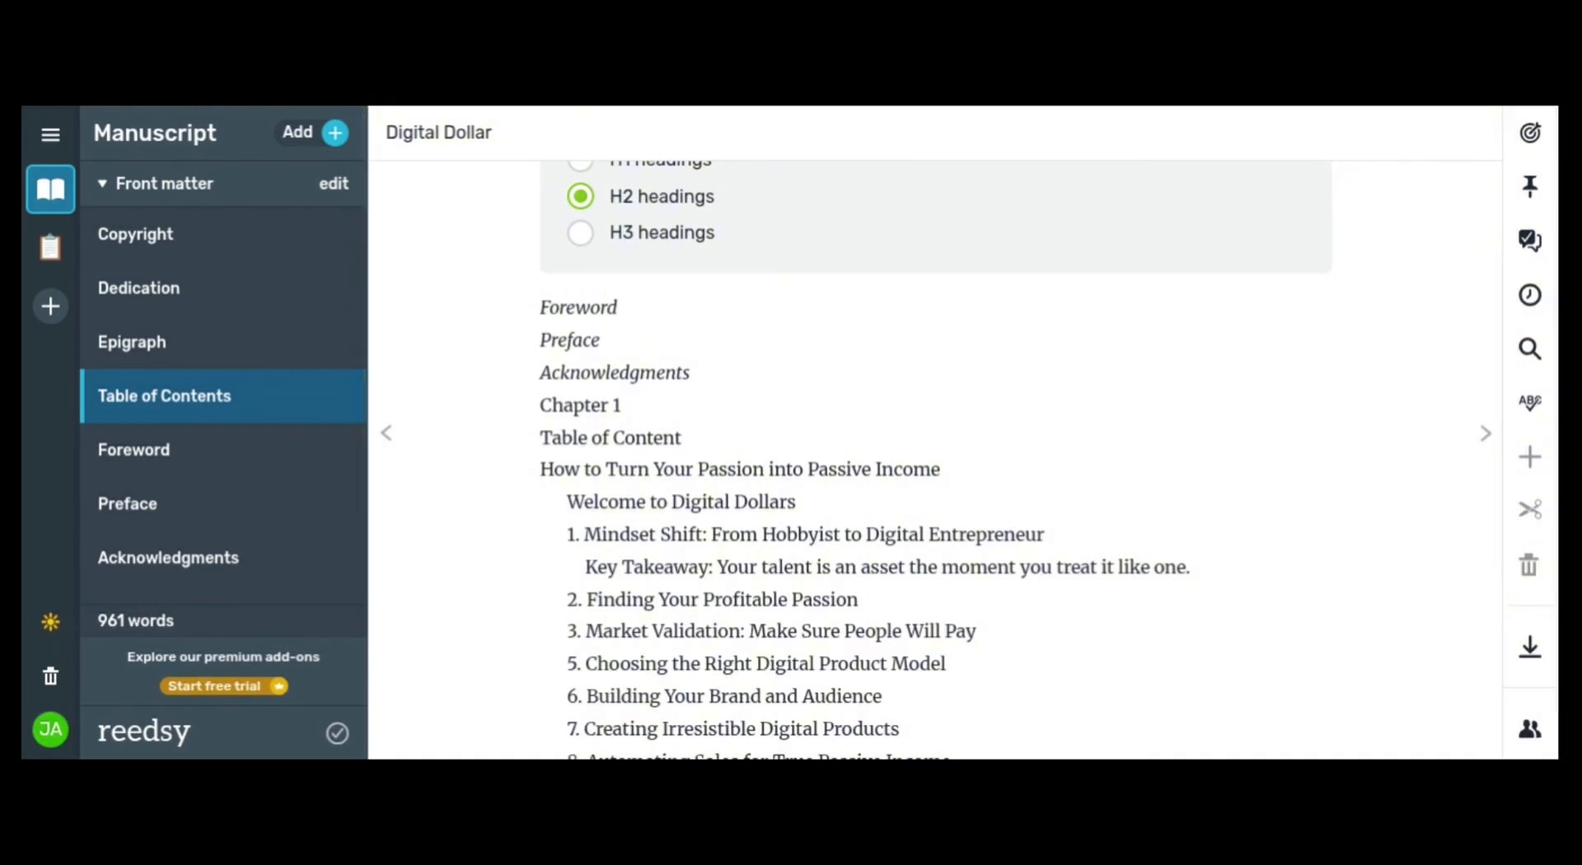
pyautogui.scroll(-3, 935, 462)
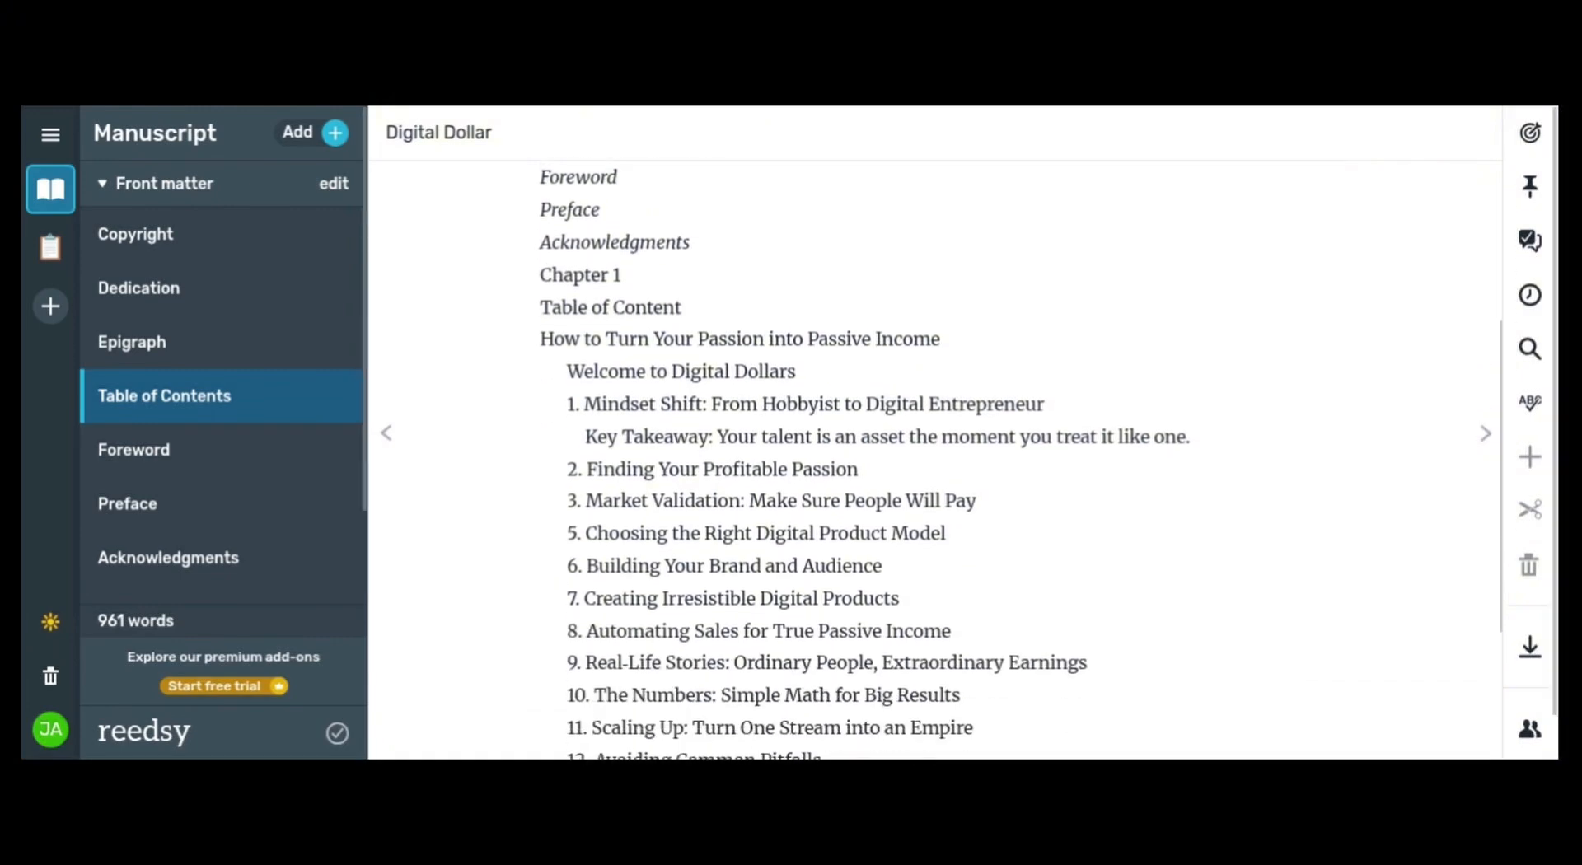
pyautogui.scroll(1, 936, 461)
pyautogui.scroll(3, 935, 462)
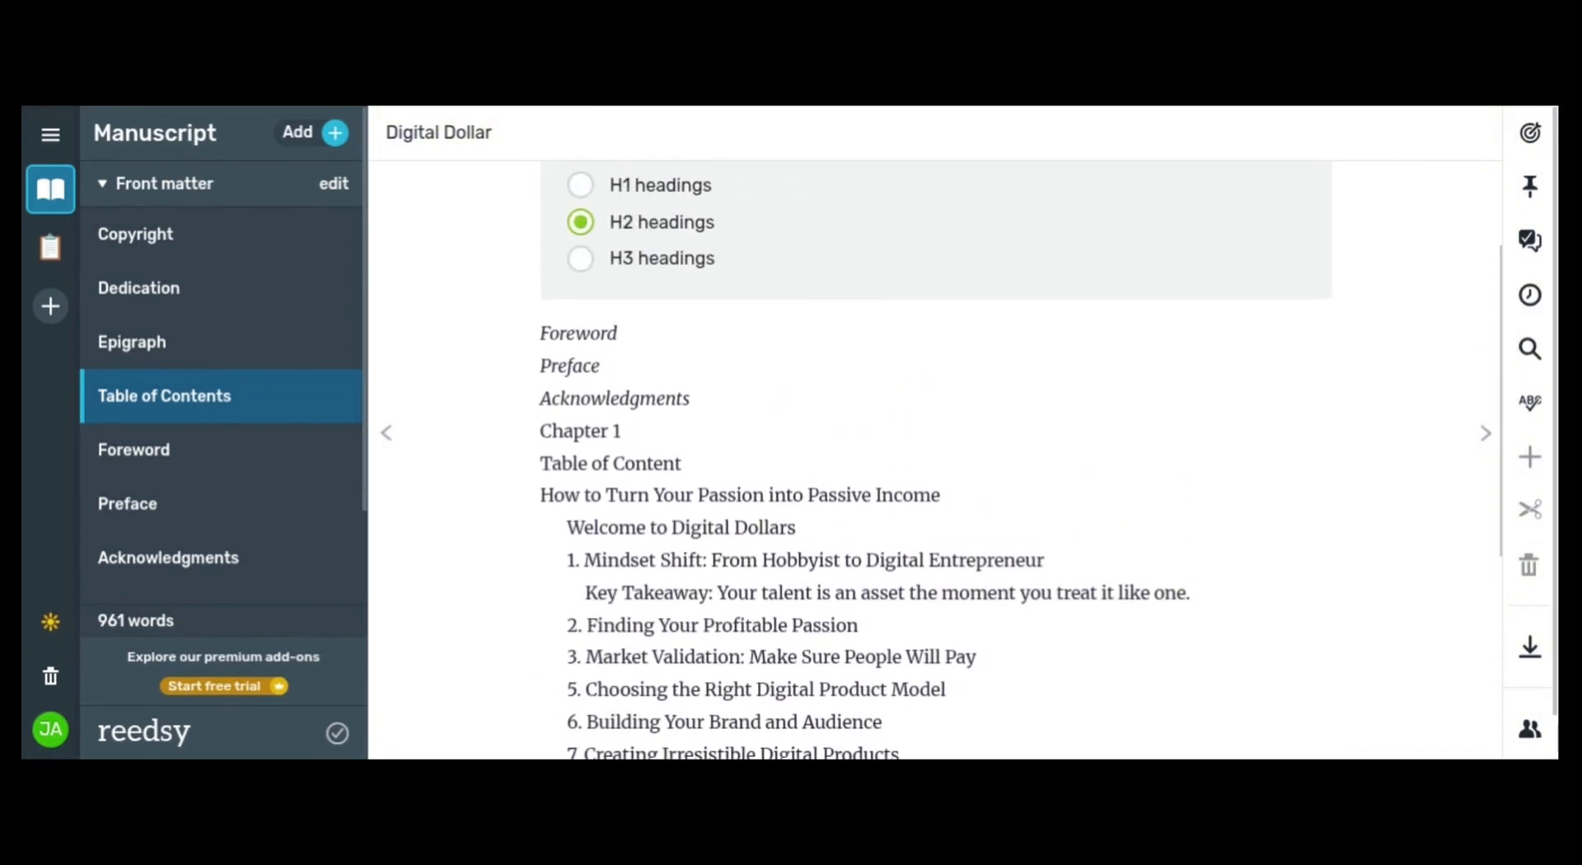
# Try the H1 headings and chapter title levels, and set the table of contents to include H3 headings.
pyautogui.click(582, 297)
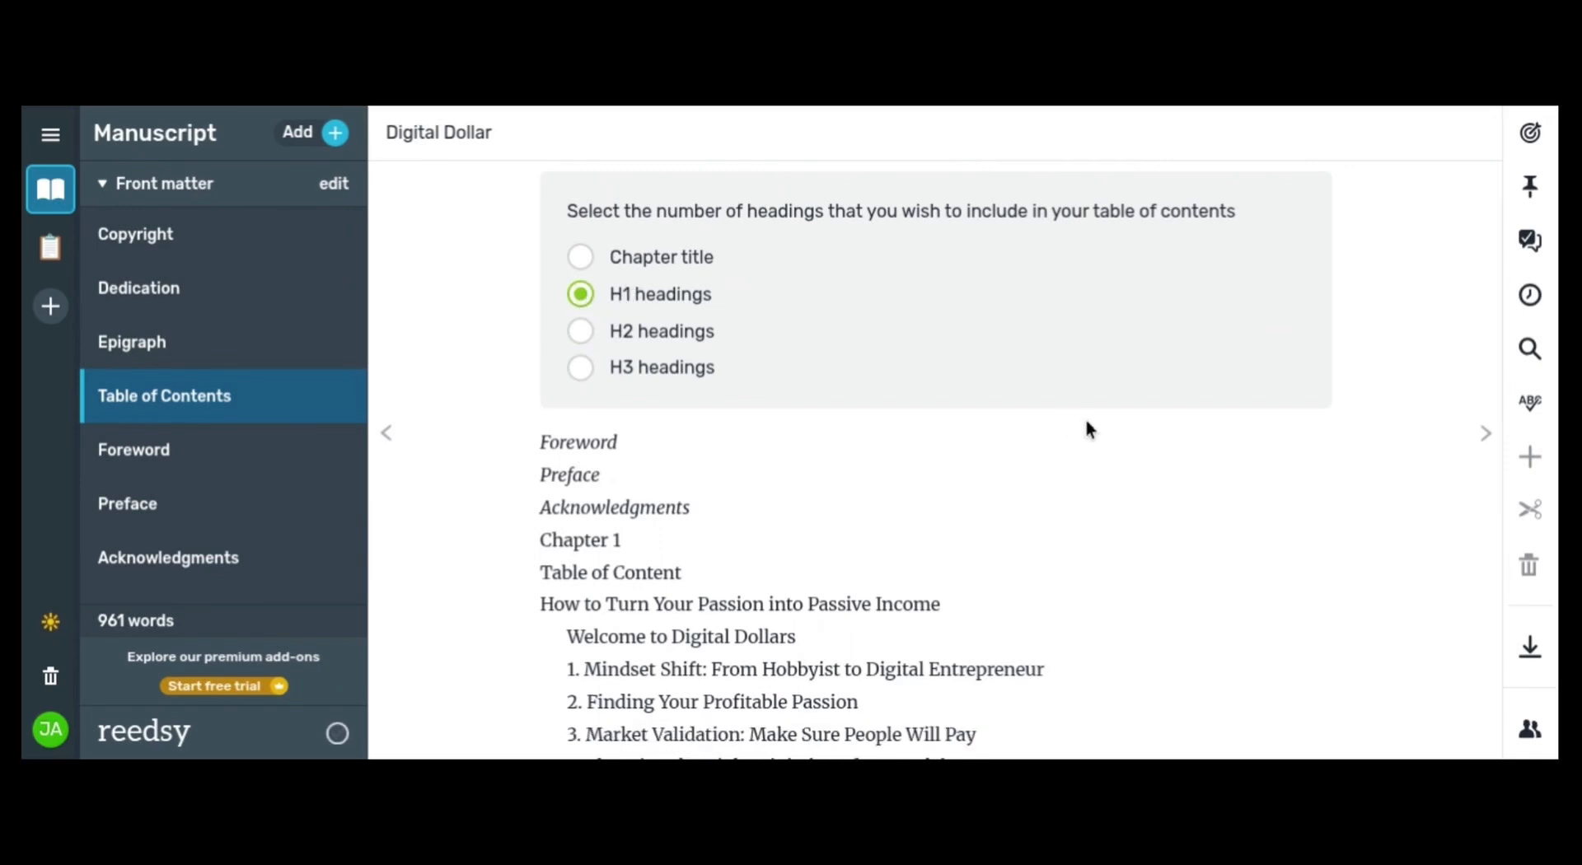
pyautogui.press('Up')
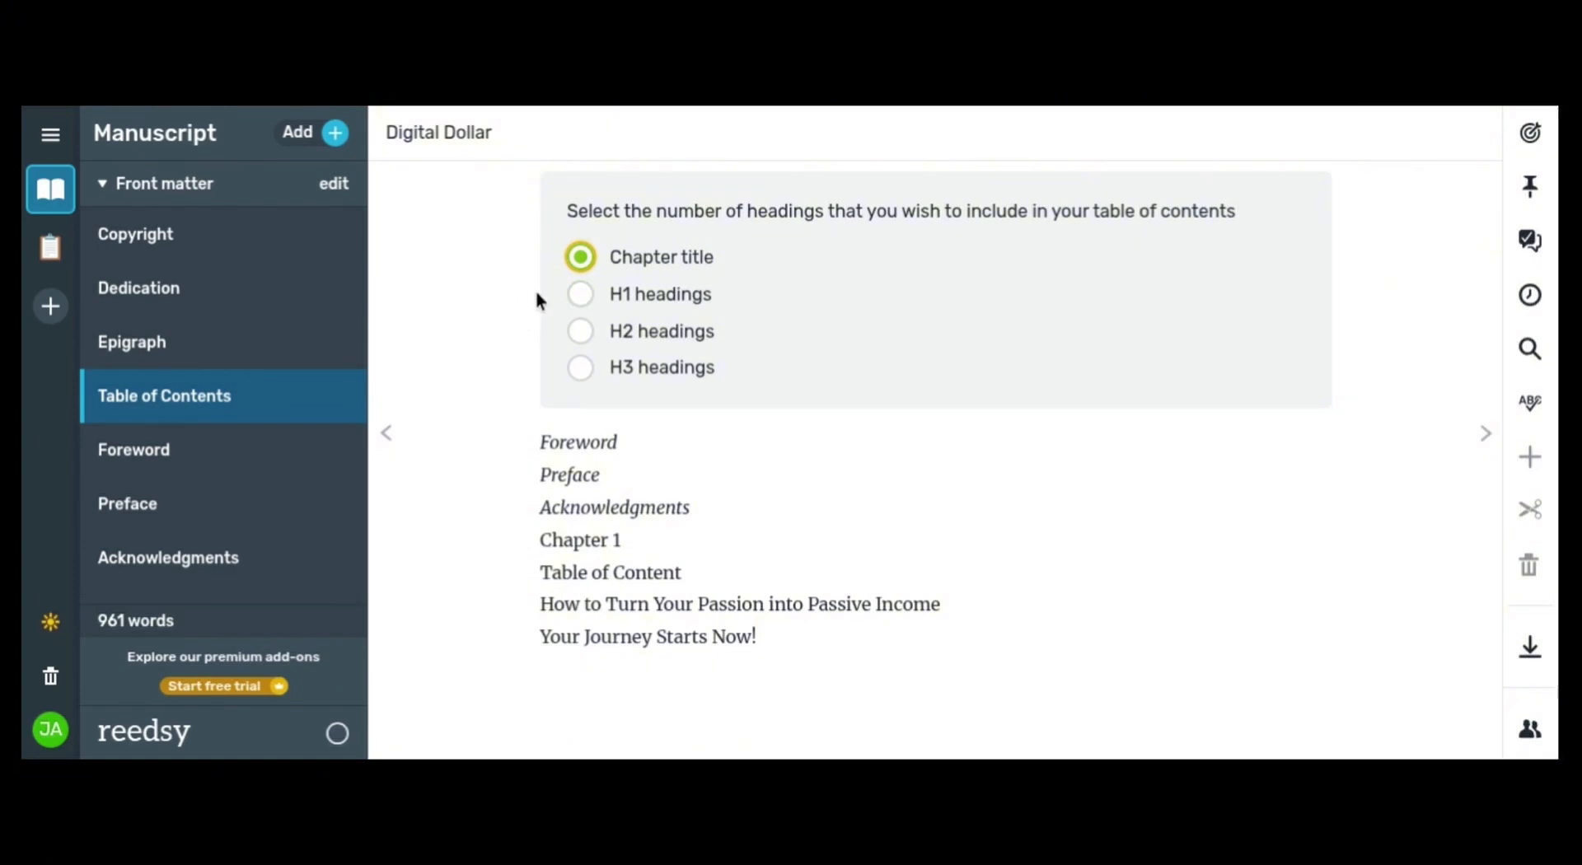
pyautogui.click(581, 297)
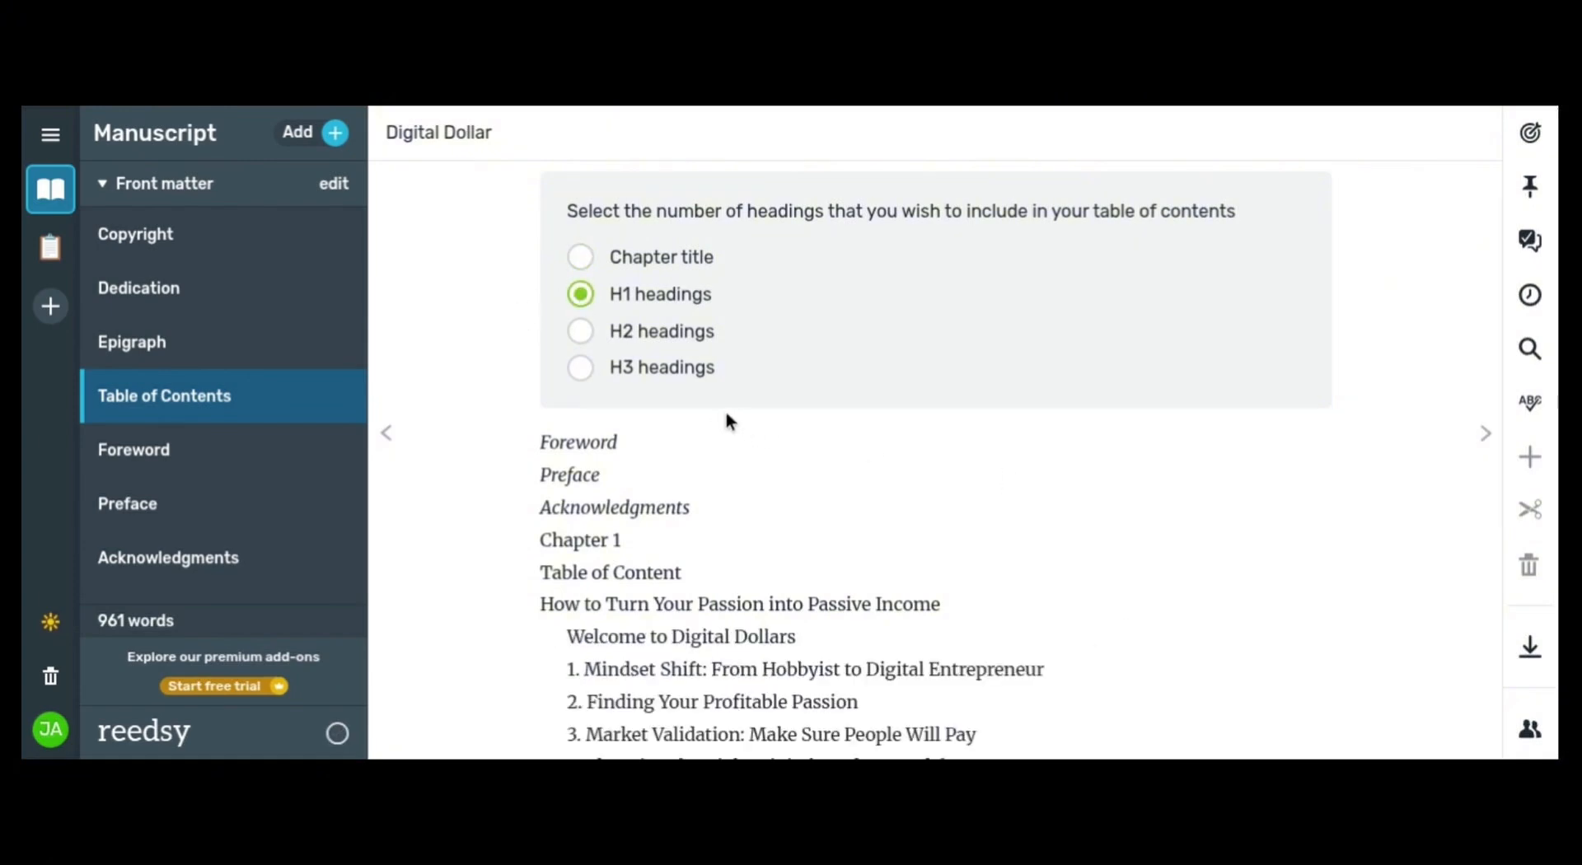
pyautogui.click(581, 370)
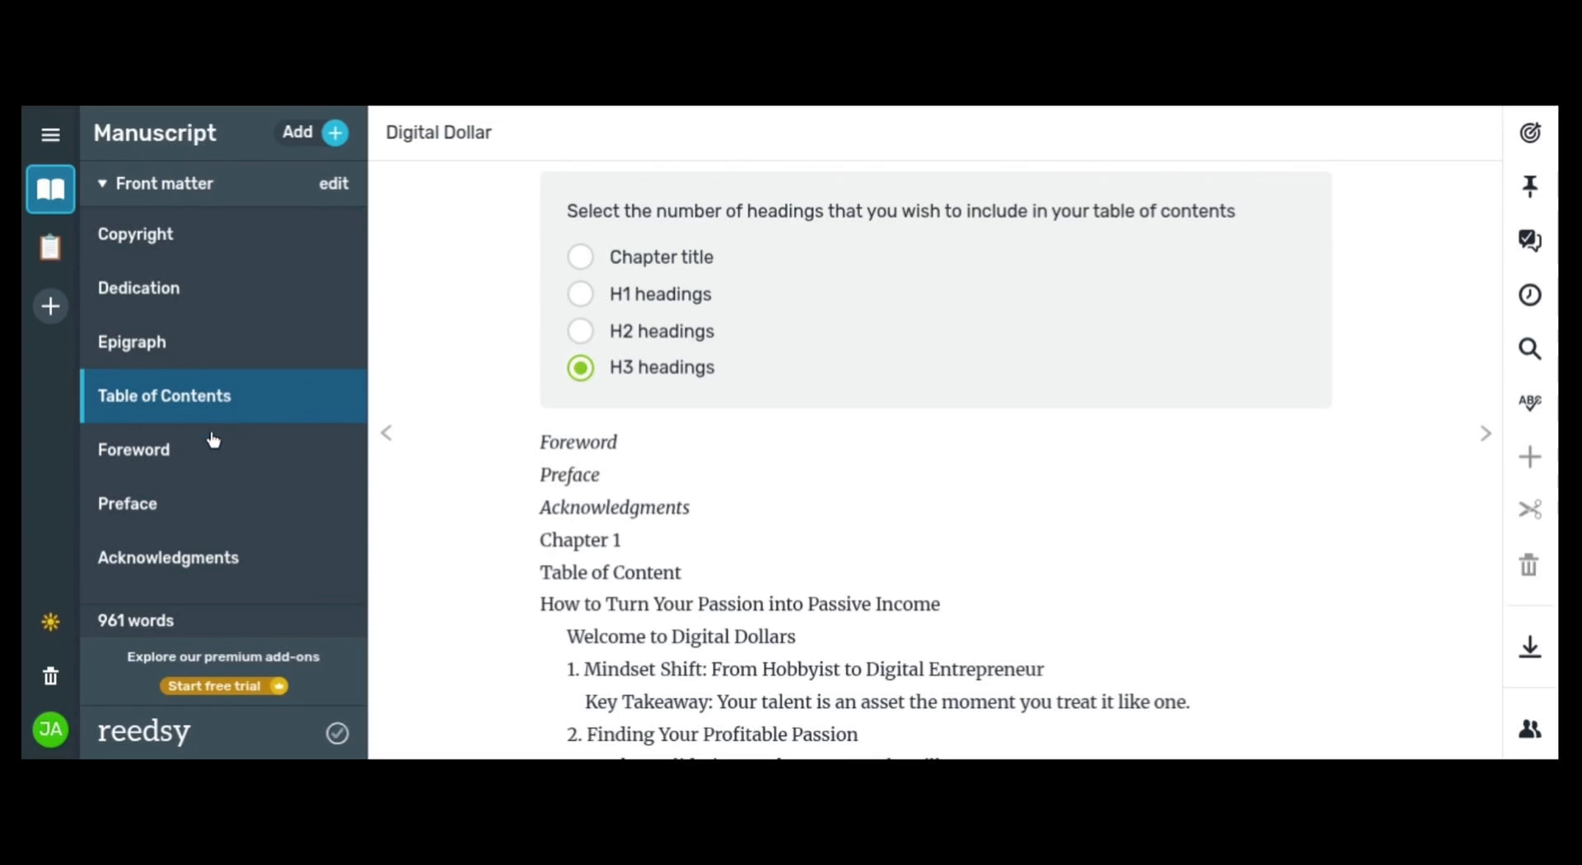
# Examine the Foreword, Preface and Acknowledgments pages in the manuscript's front matter.
pyautogui.click(175, 453)
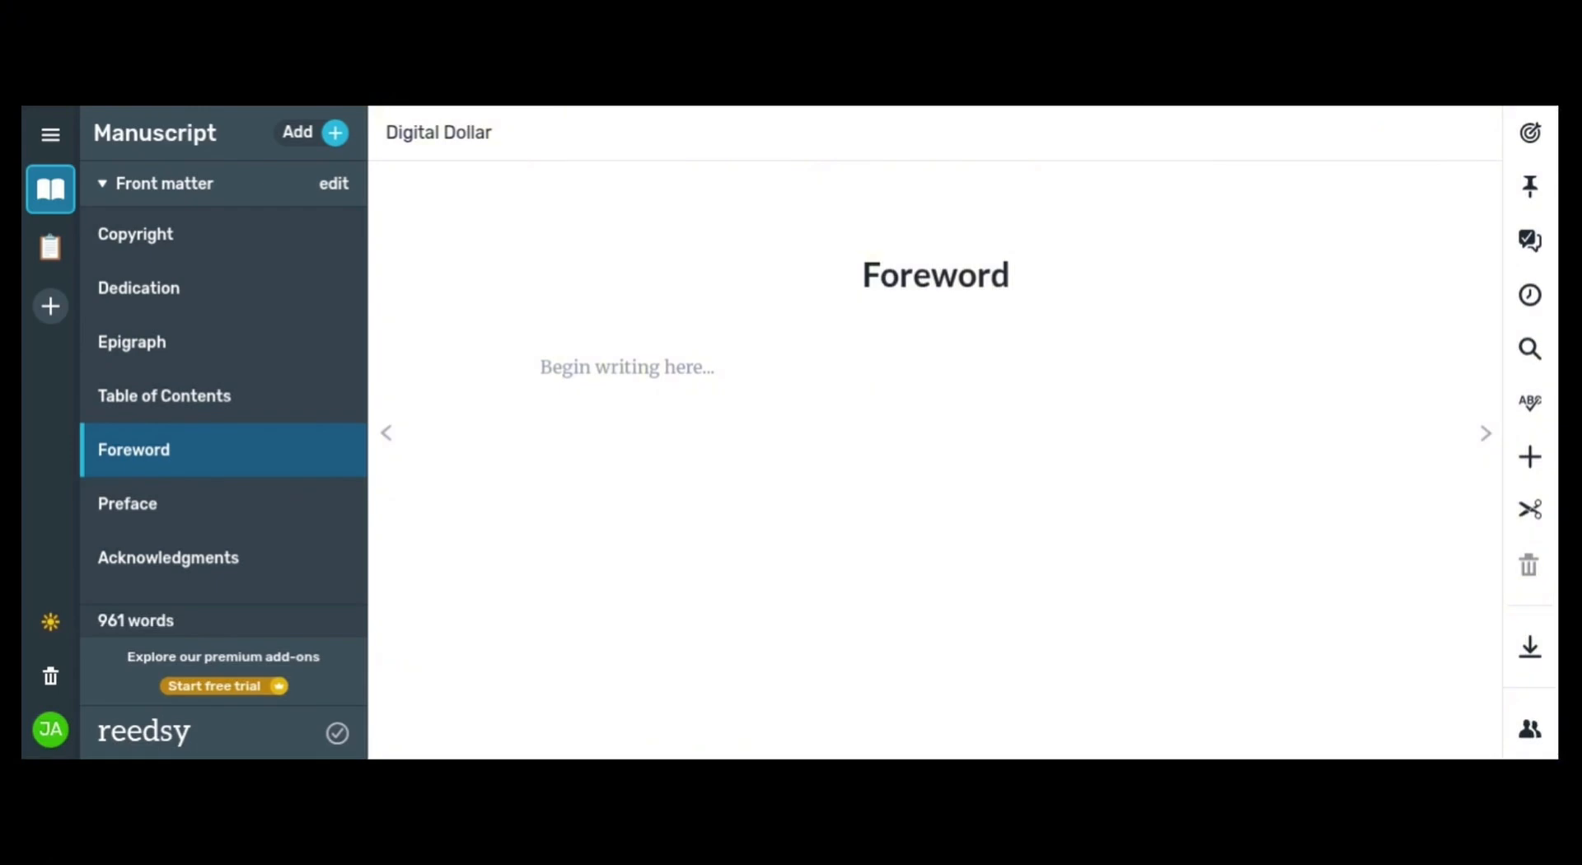
pyautogui.click(231, 518)
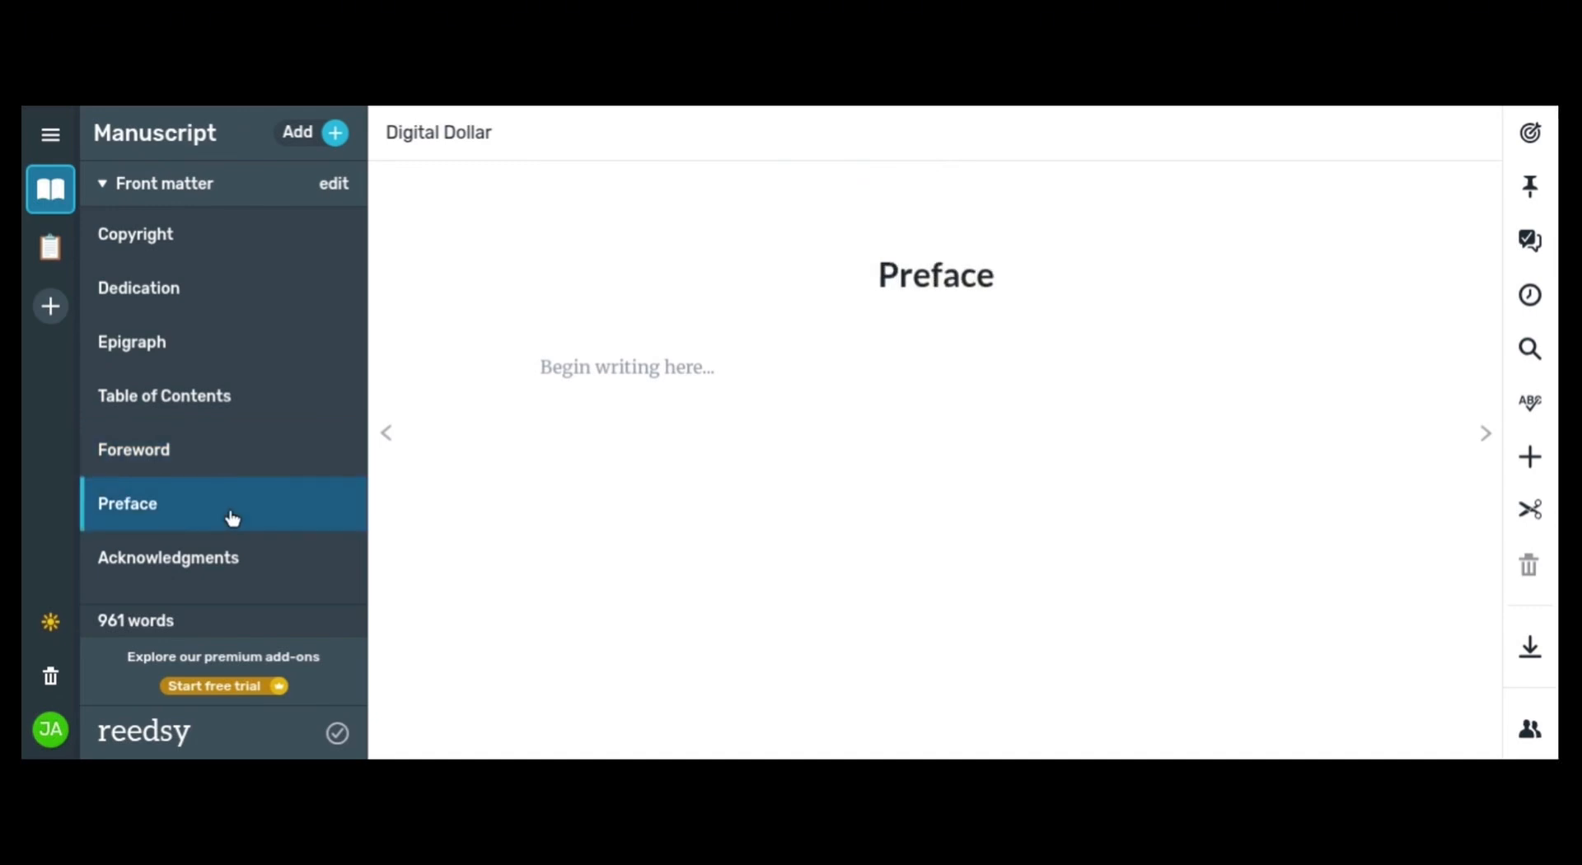
pyautogui.click(220, 575)
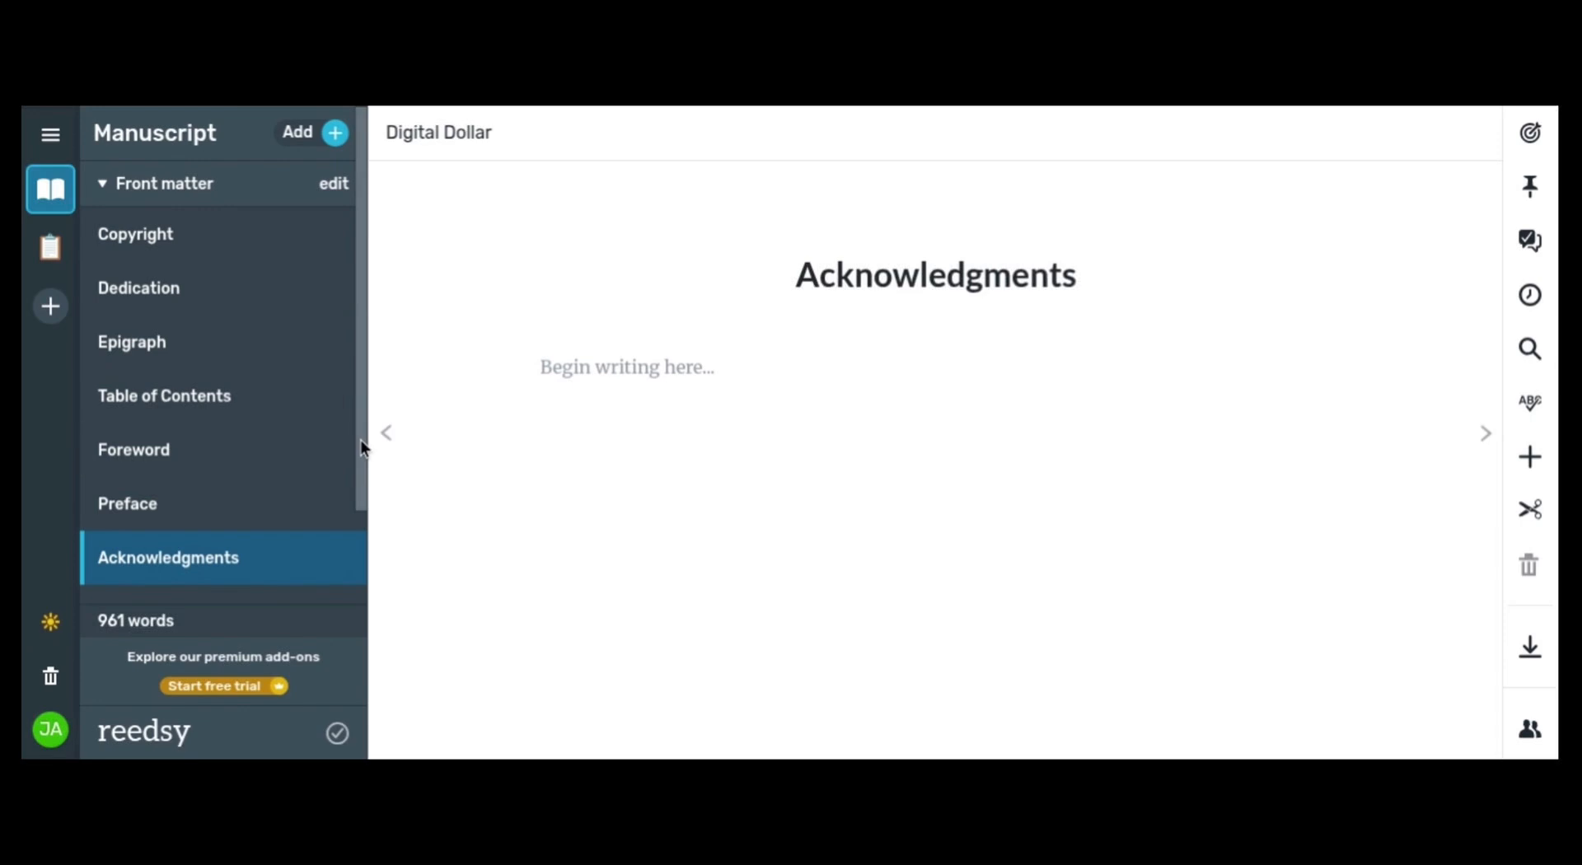
# Look through the four body chapters, from Chapter 1 to Your Journey Starts Now!
pyautogui.moveTo(363, 449); pyautogui.dragTo(369, 703)
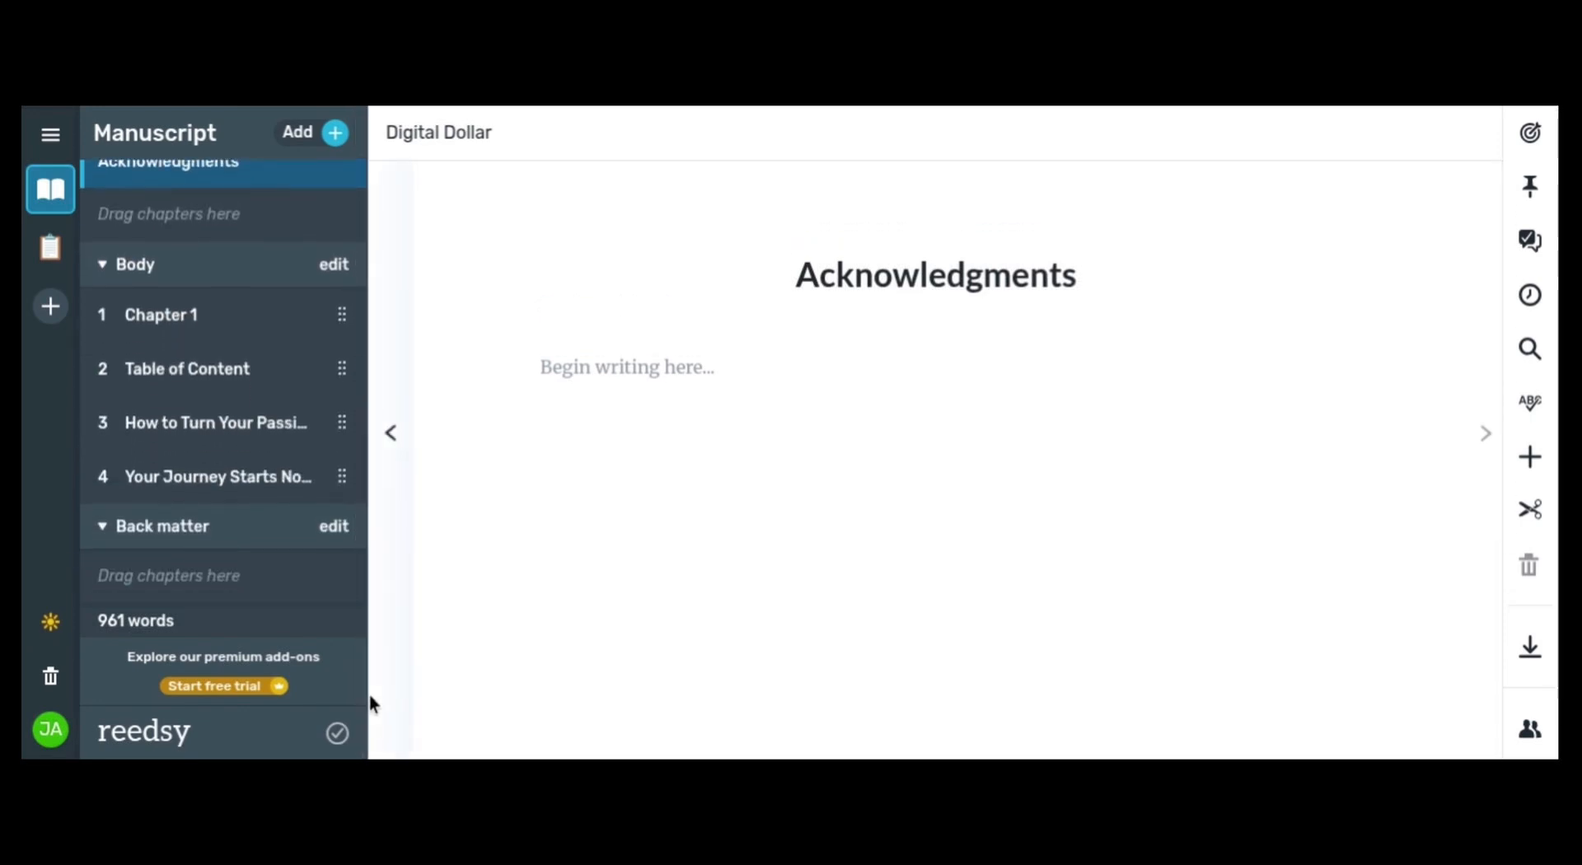
pyautogui.click(175, 334)
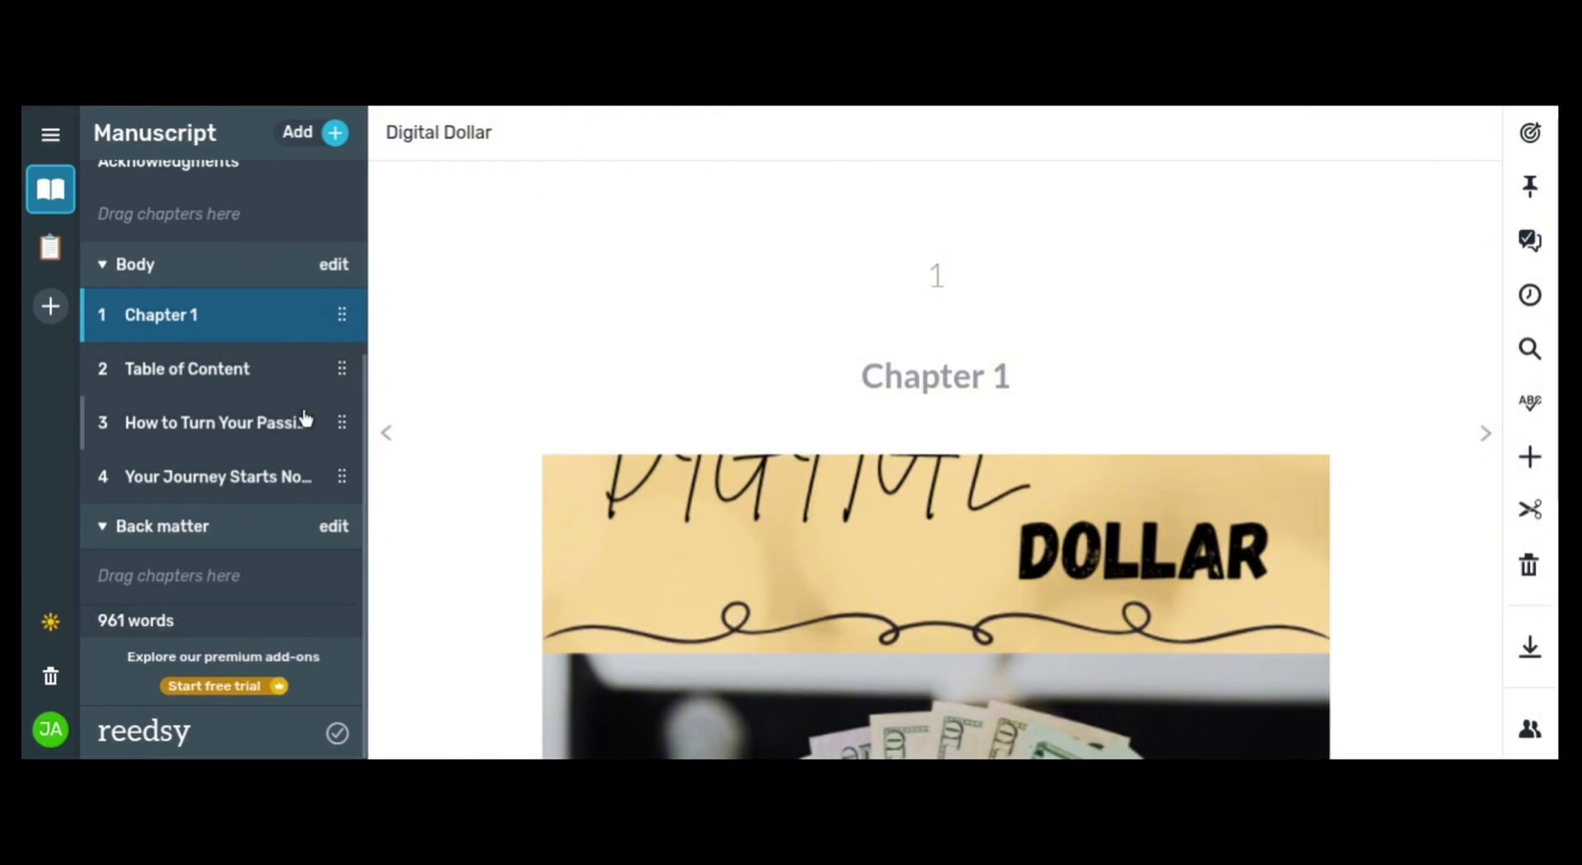
pyautogui.click(249, 388)
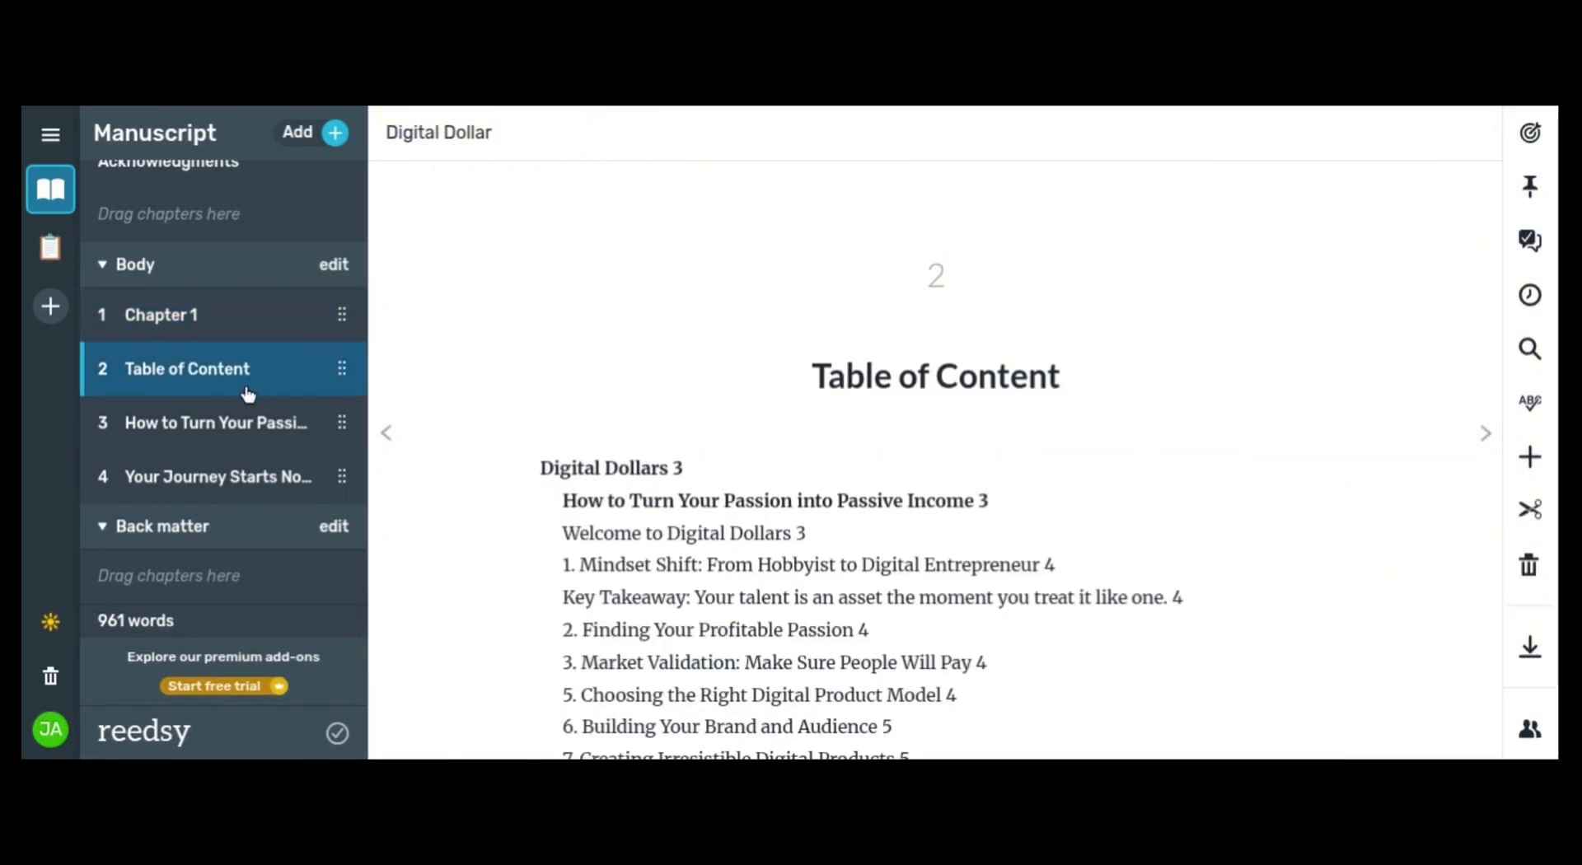
pyautogui.click(231, 433)
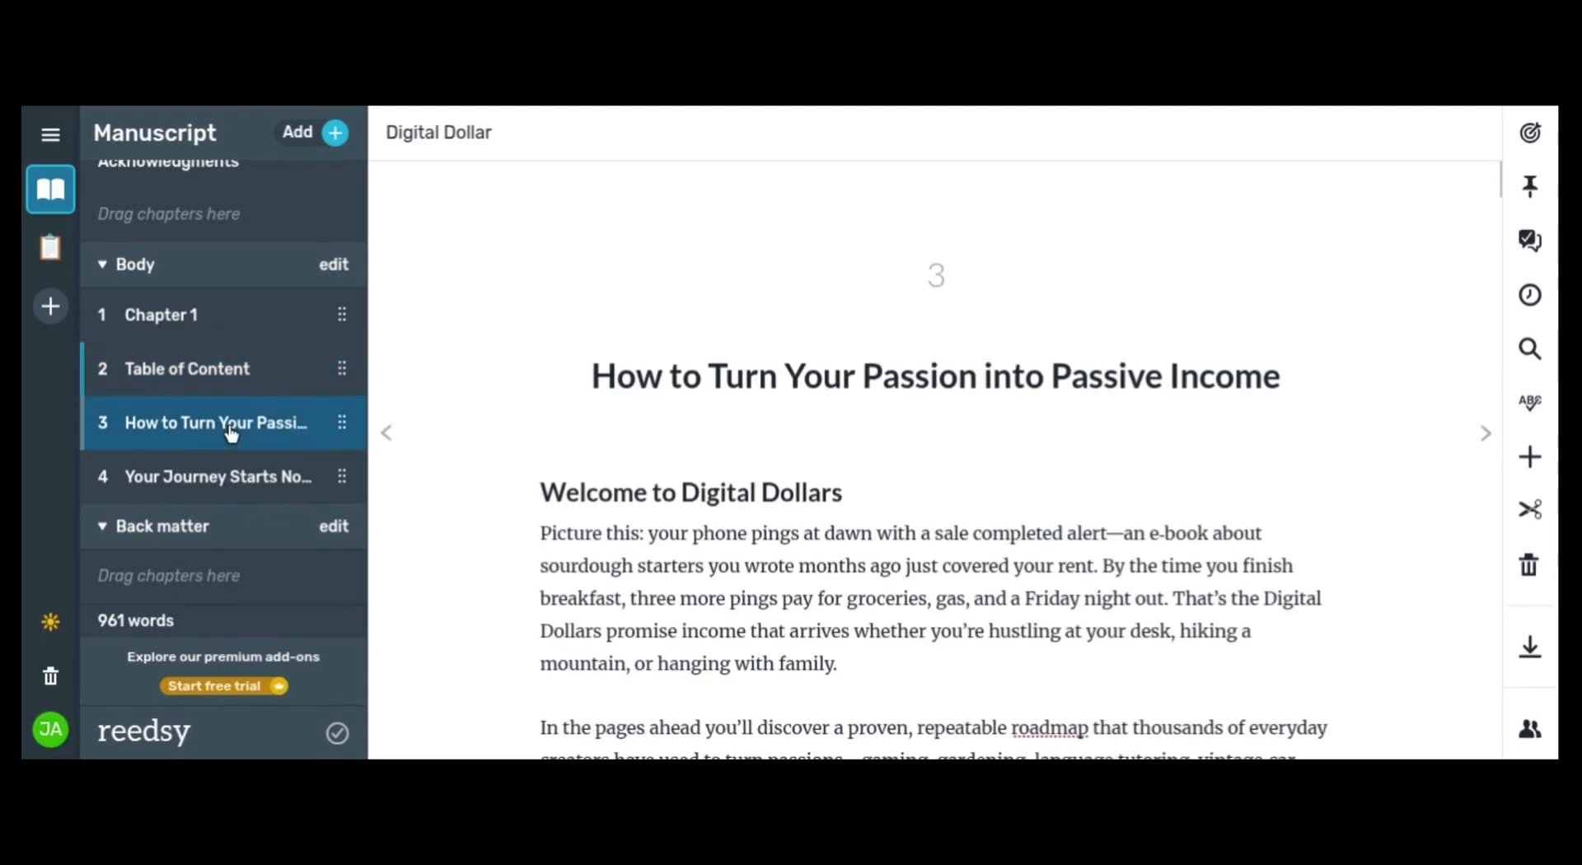
pyautogui.click(215, 484)
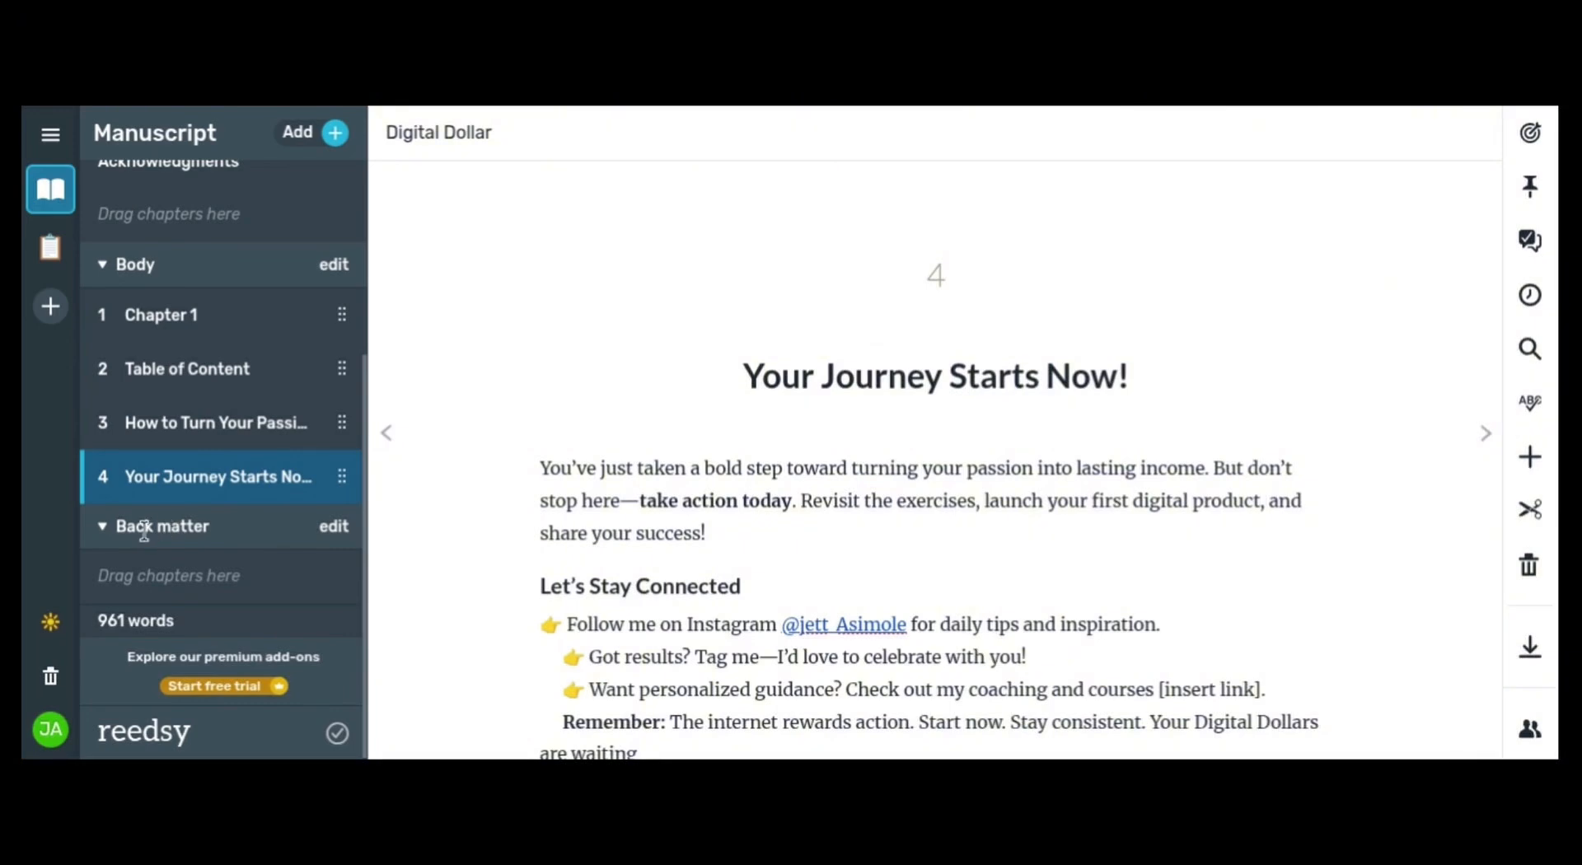
# Start editing the back matter section and collapse it, and open the body's Table of Content chapter.
pyautogui.click(345, 531)
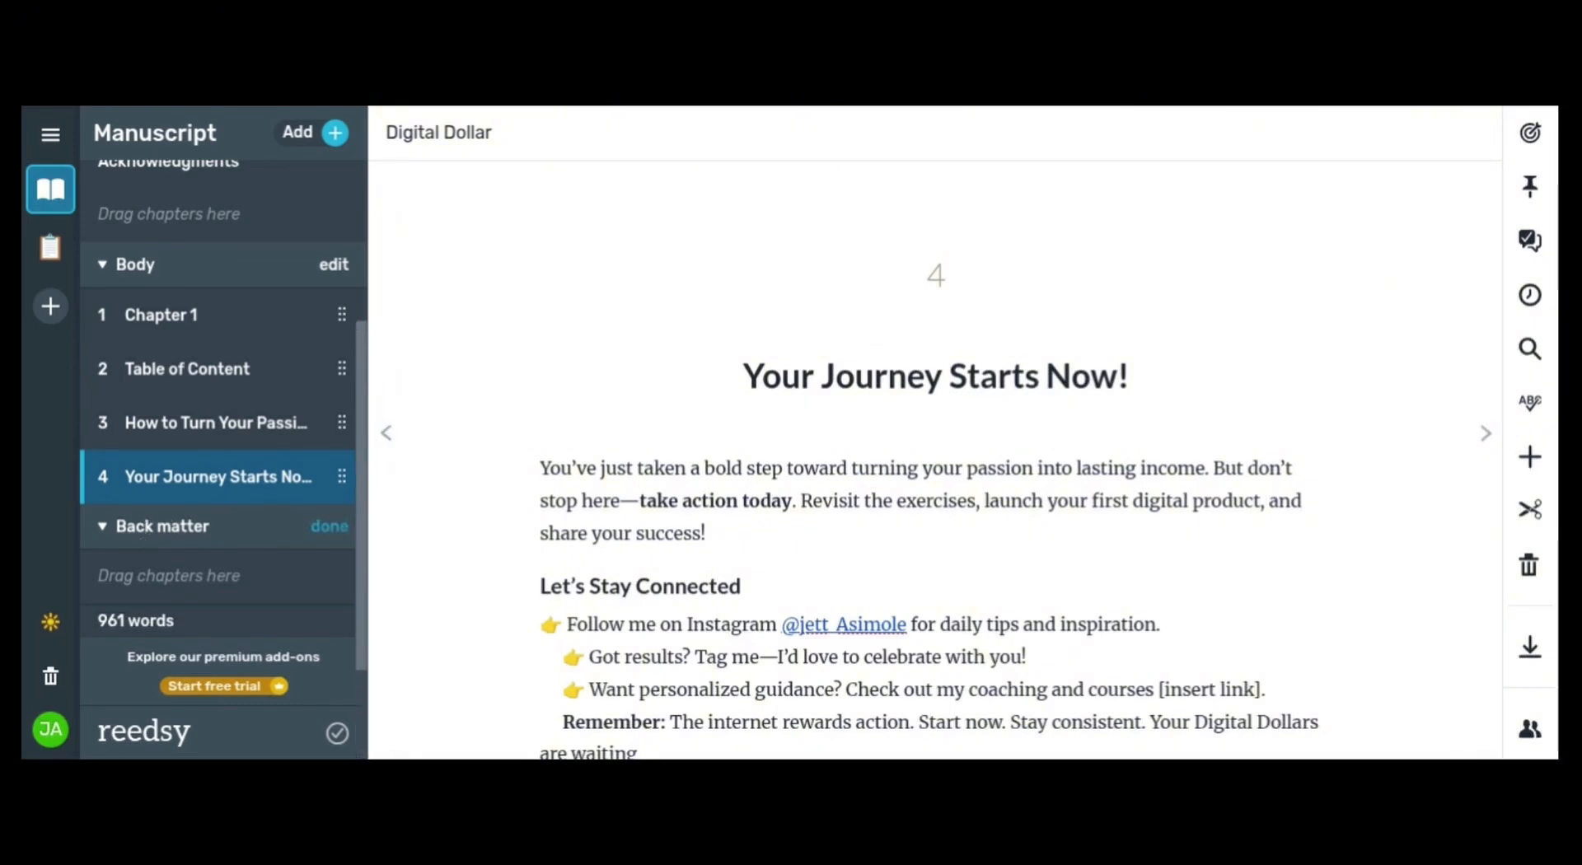
pyautogui.click(344, 537)
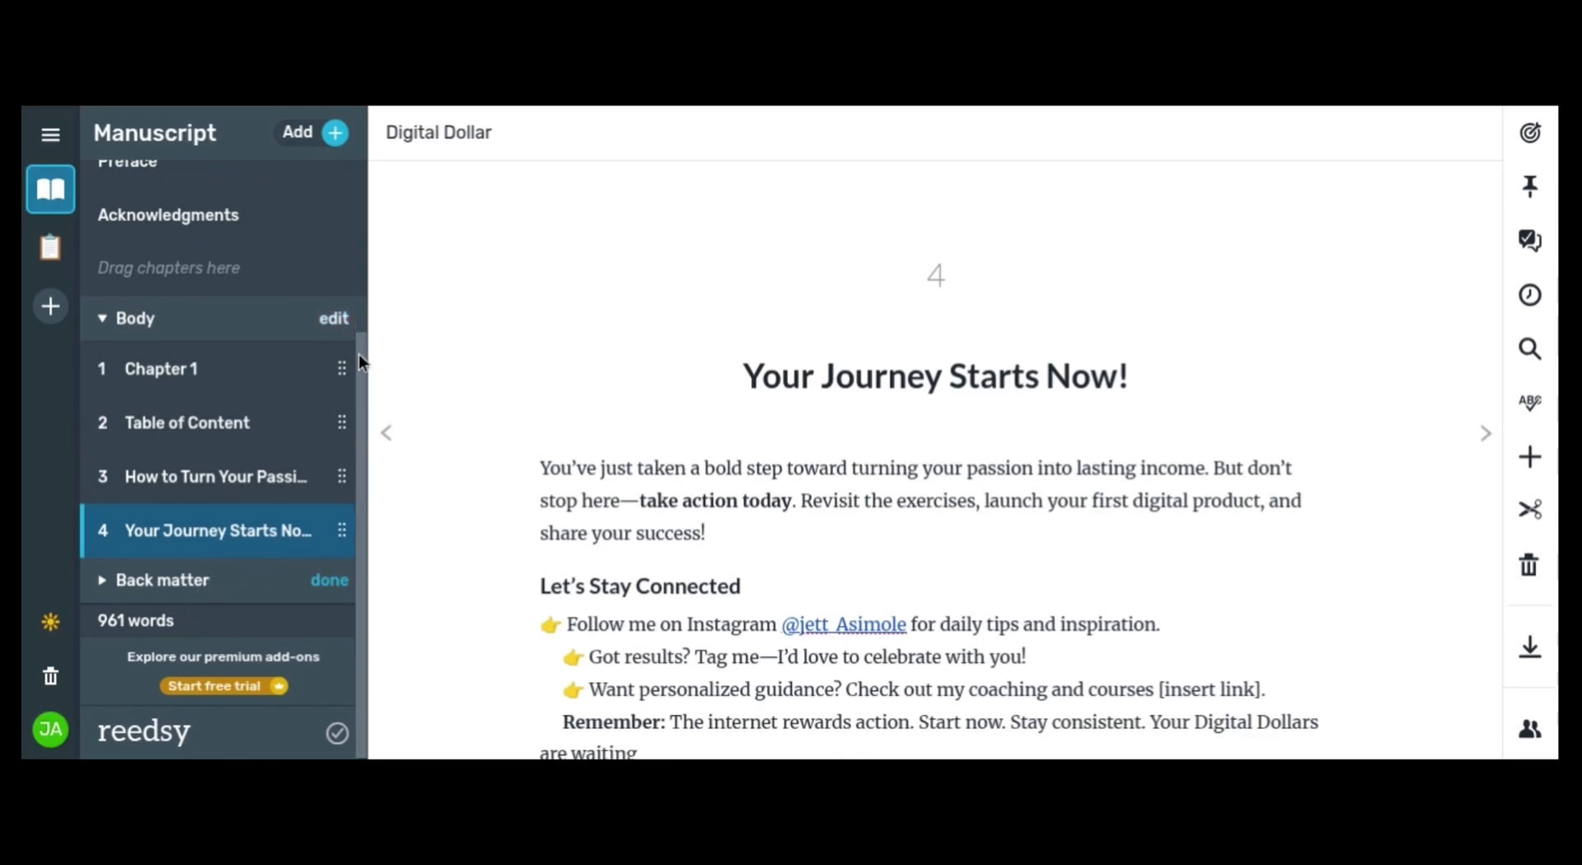
pyautogui.moveTo(359, 367); pyautogui.dragTo(344, 99)
pyautogui.scroll(-5, 329, 456)
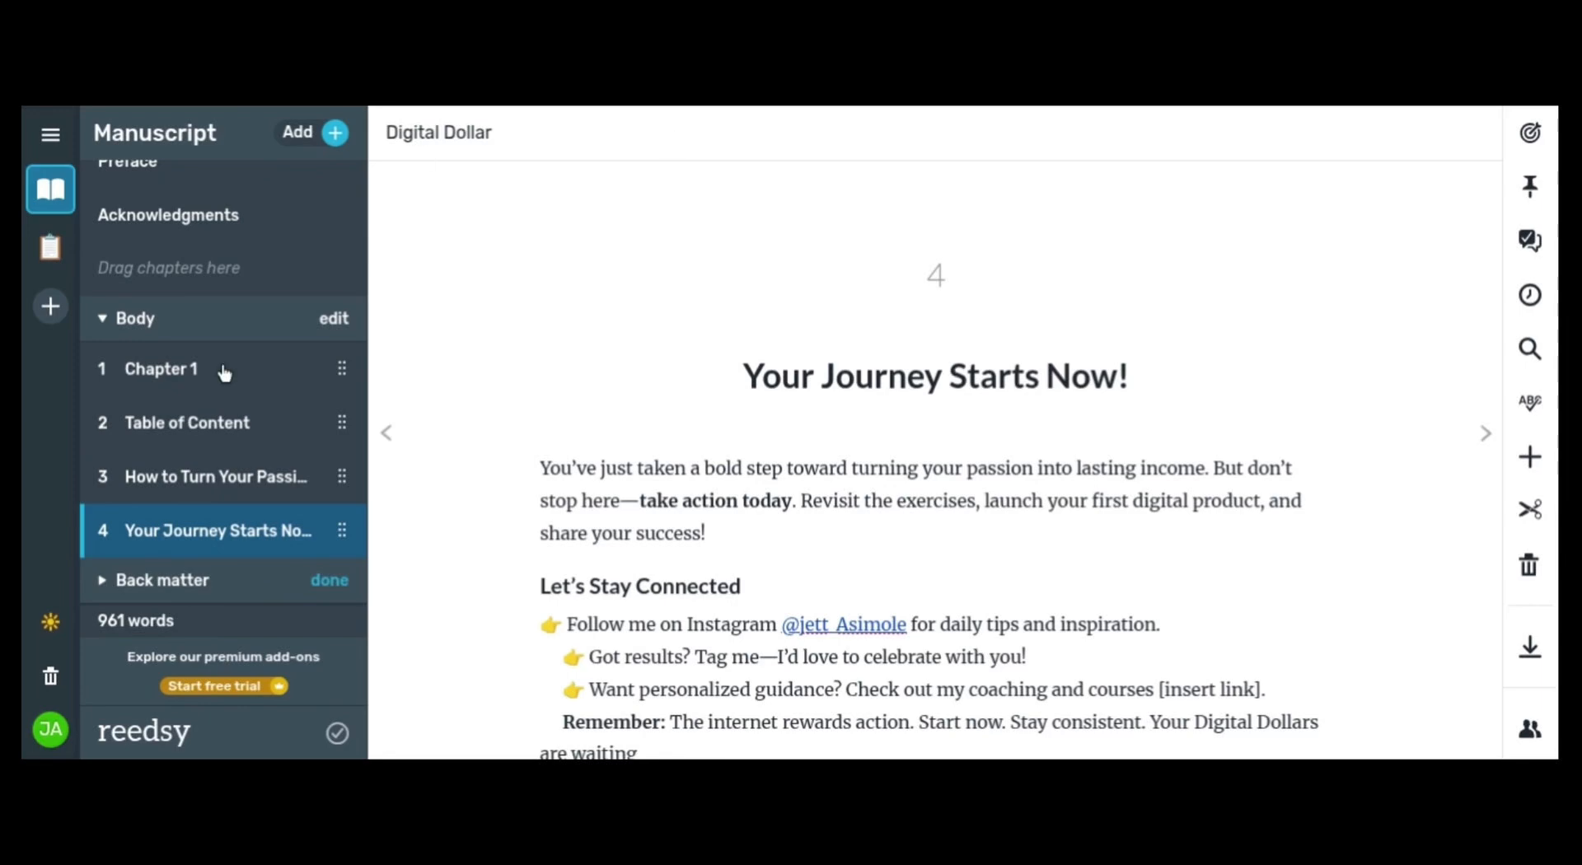
pyautogui.click(205, 427)
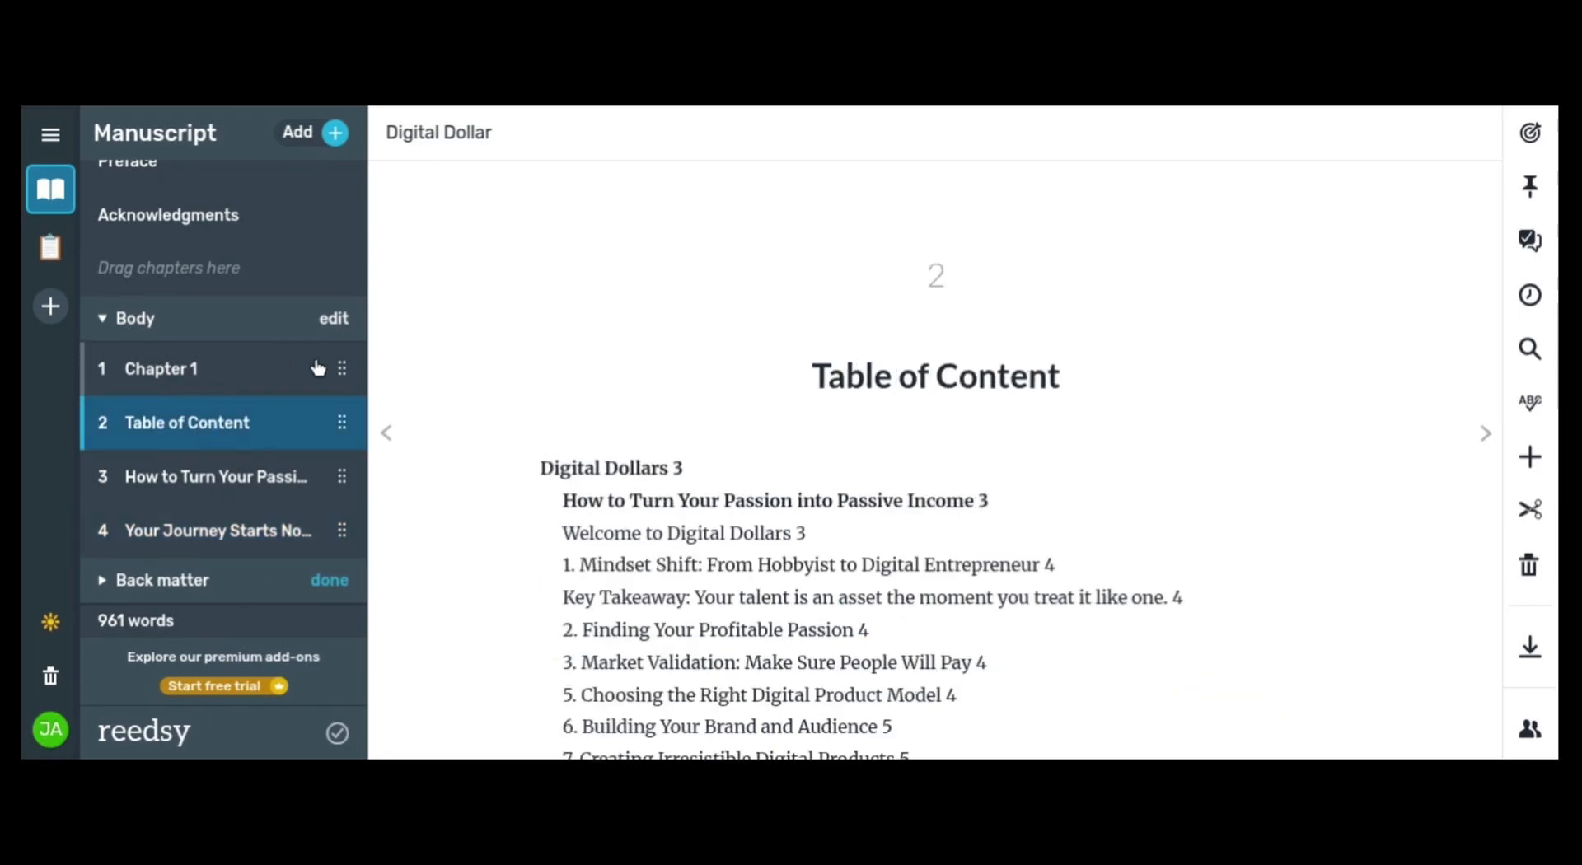
pyautogui.click(107, 322)
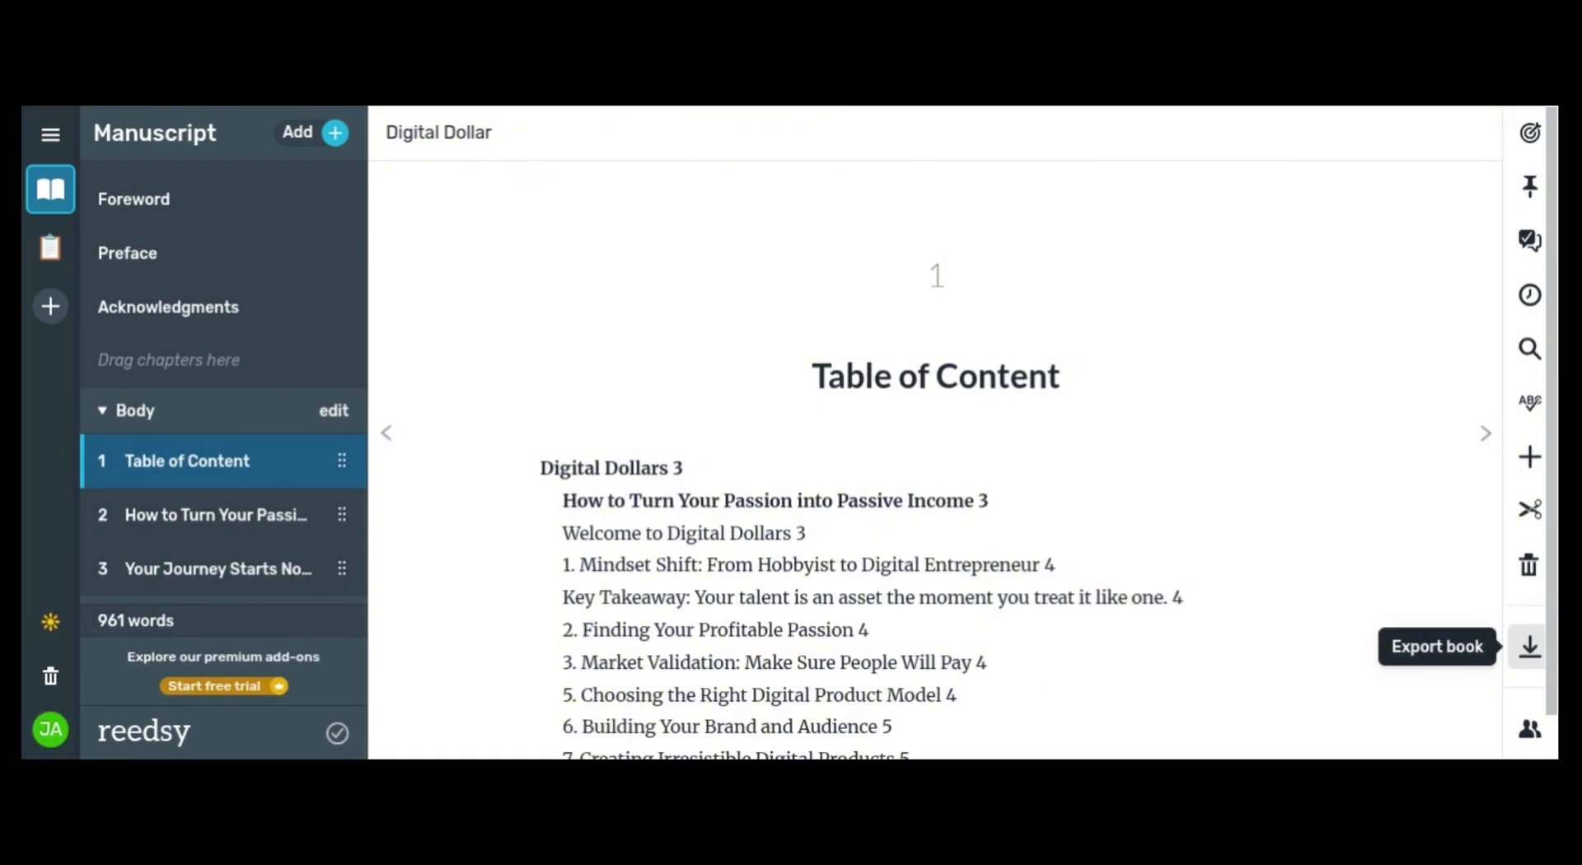
# Open the book's export options and choose the Reedsy Standard (5" x 8") trim size.
pyautogui.click(1529, 651)
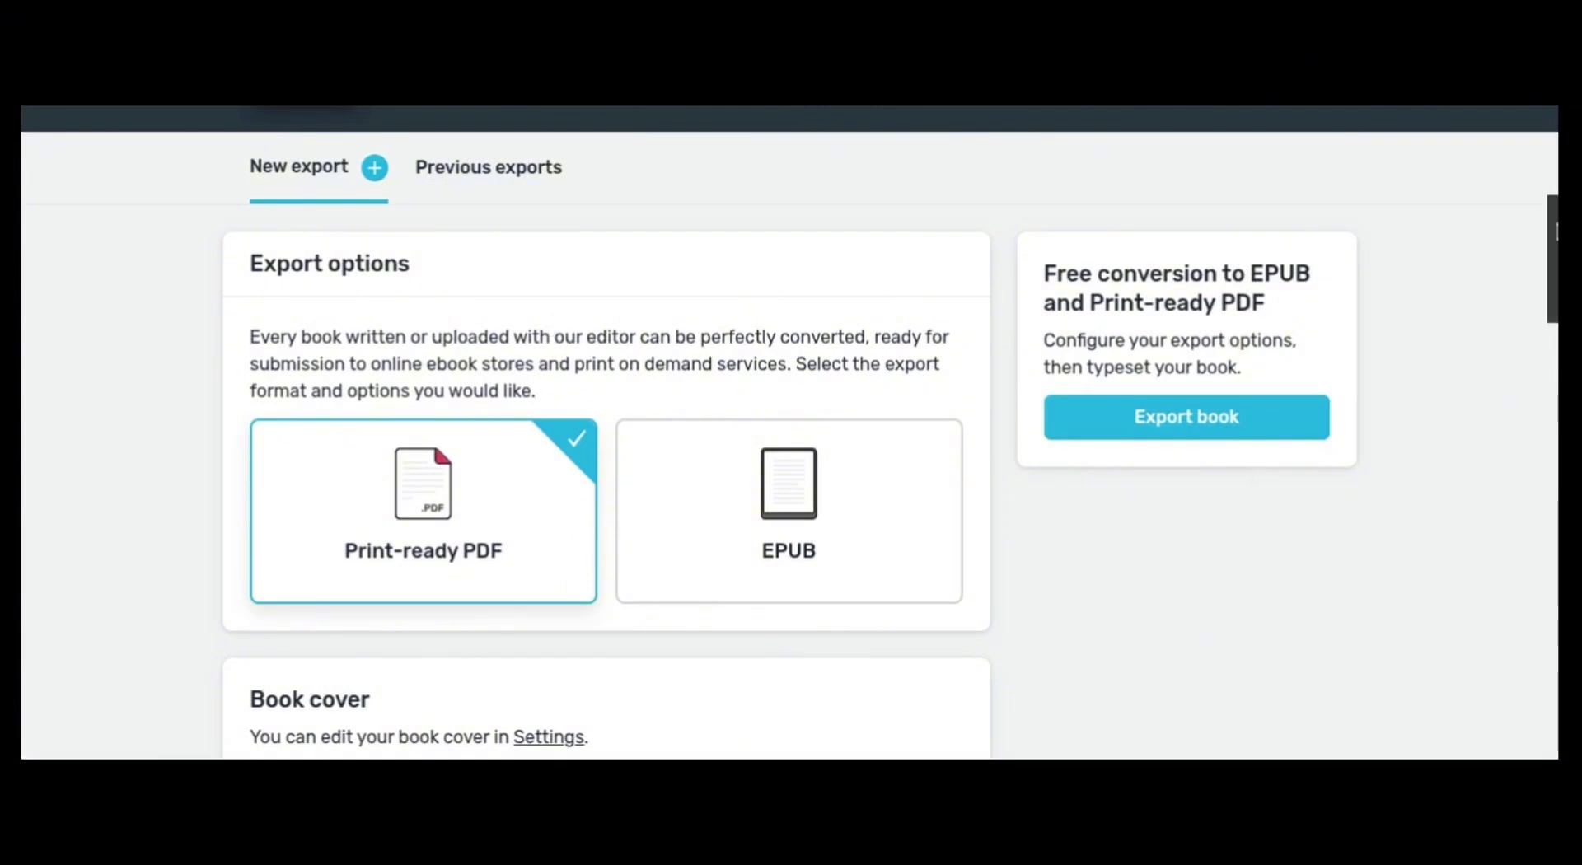
pyautogui.scroll(-2, 1554, 247)
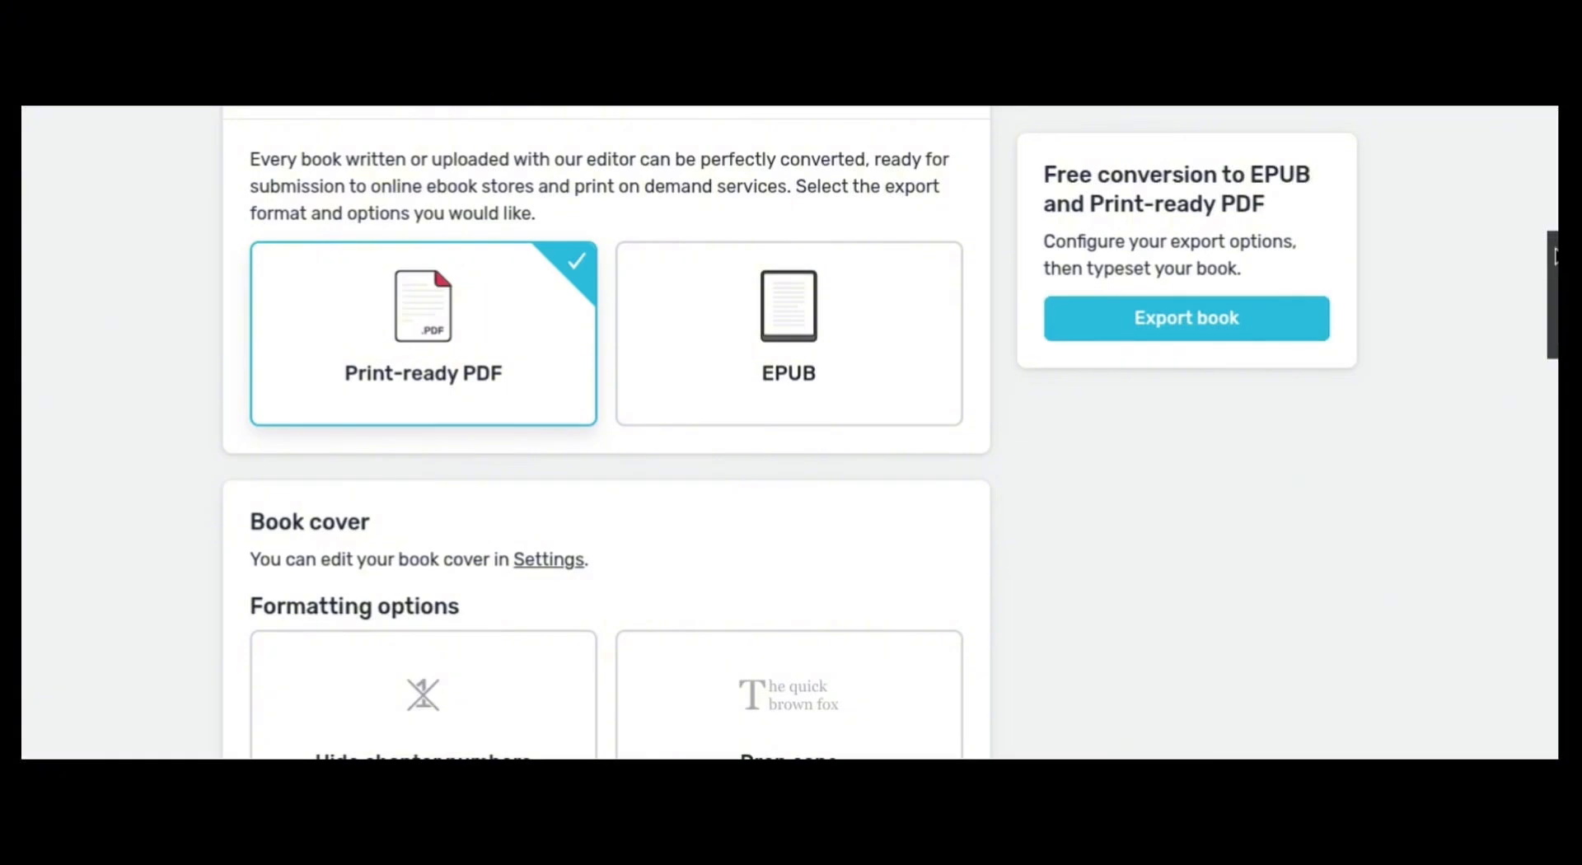
pyautogui.moveTo(1554, 256); pyautogui.dragTo(1543, 401)
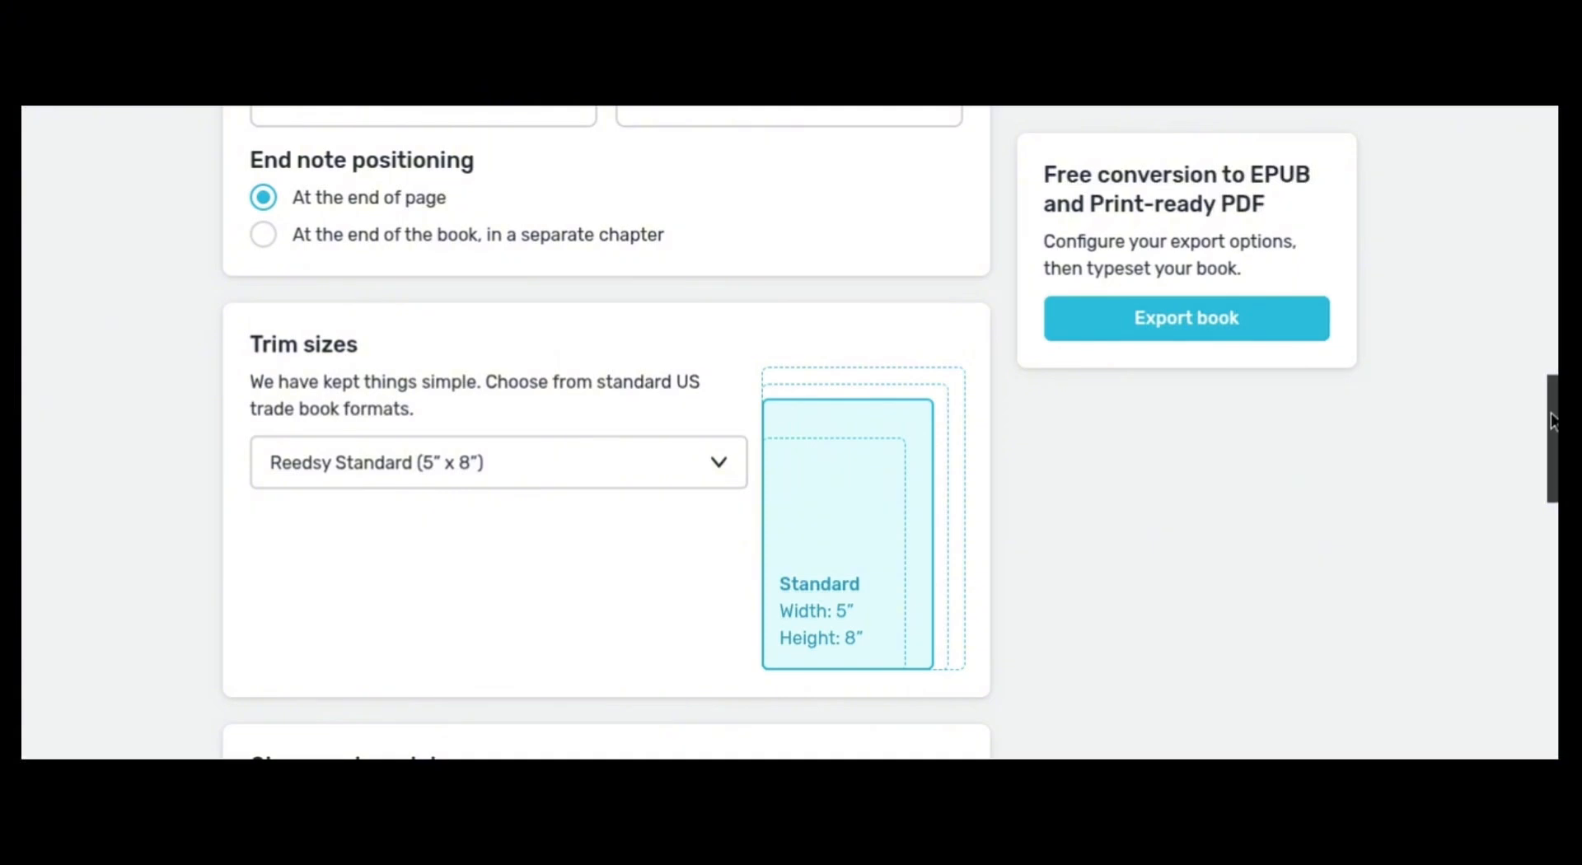
pyautogui.moveTo(1549, 420); pyautogui.dragTo(1097, 421)
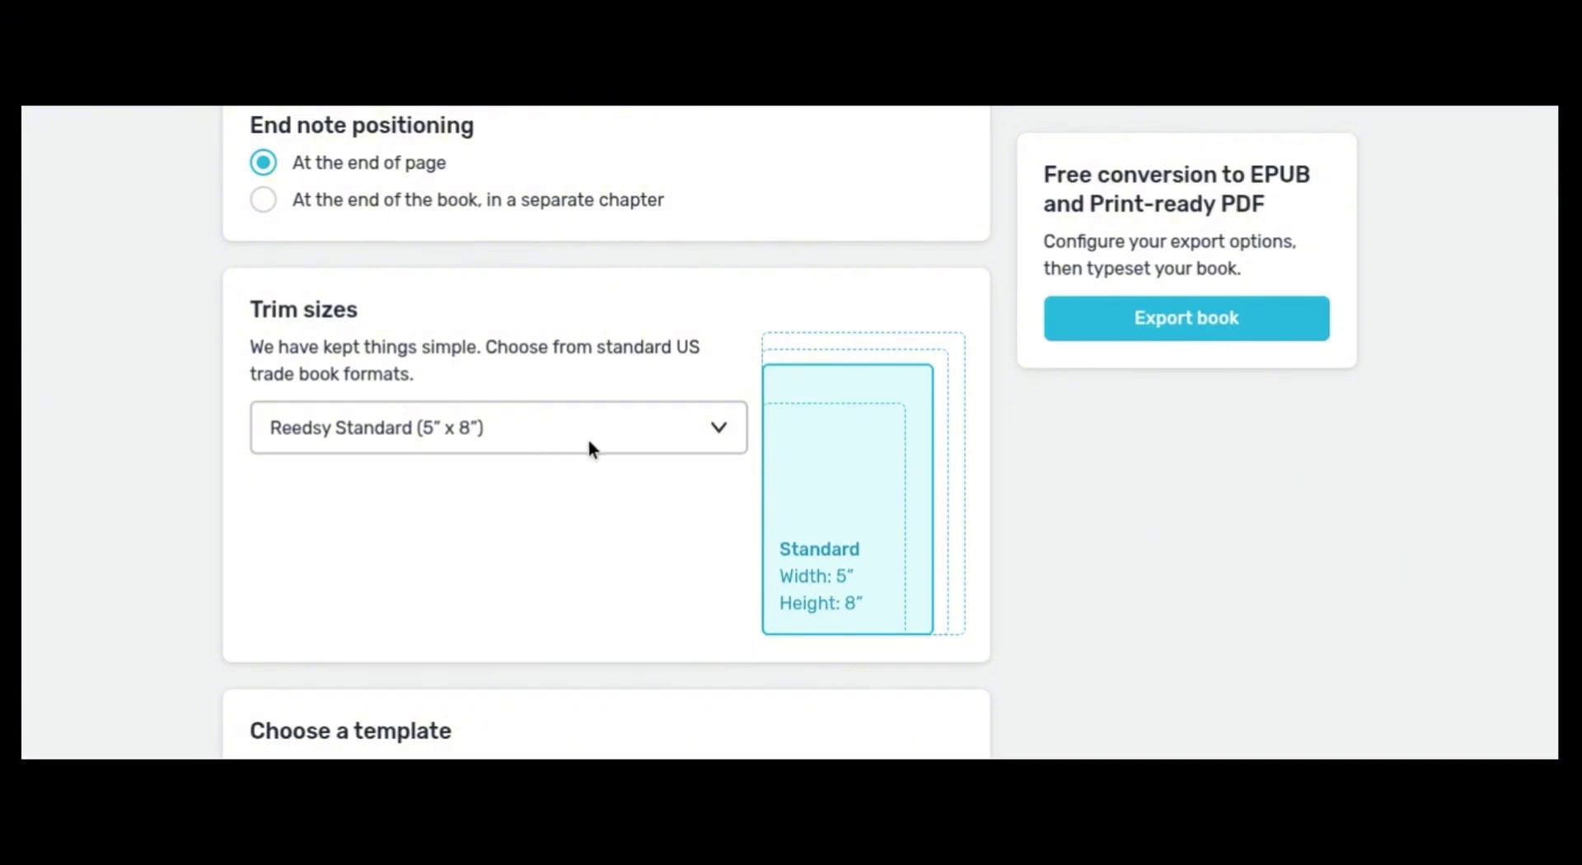
pyautogui.click(715, 441)
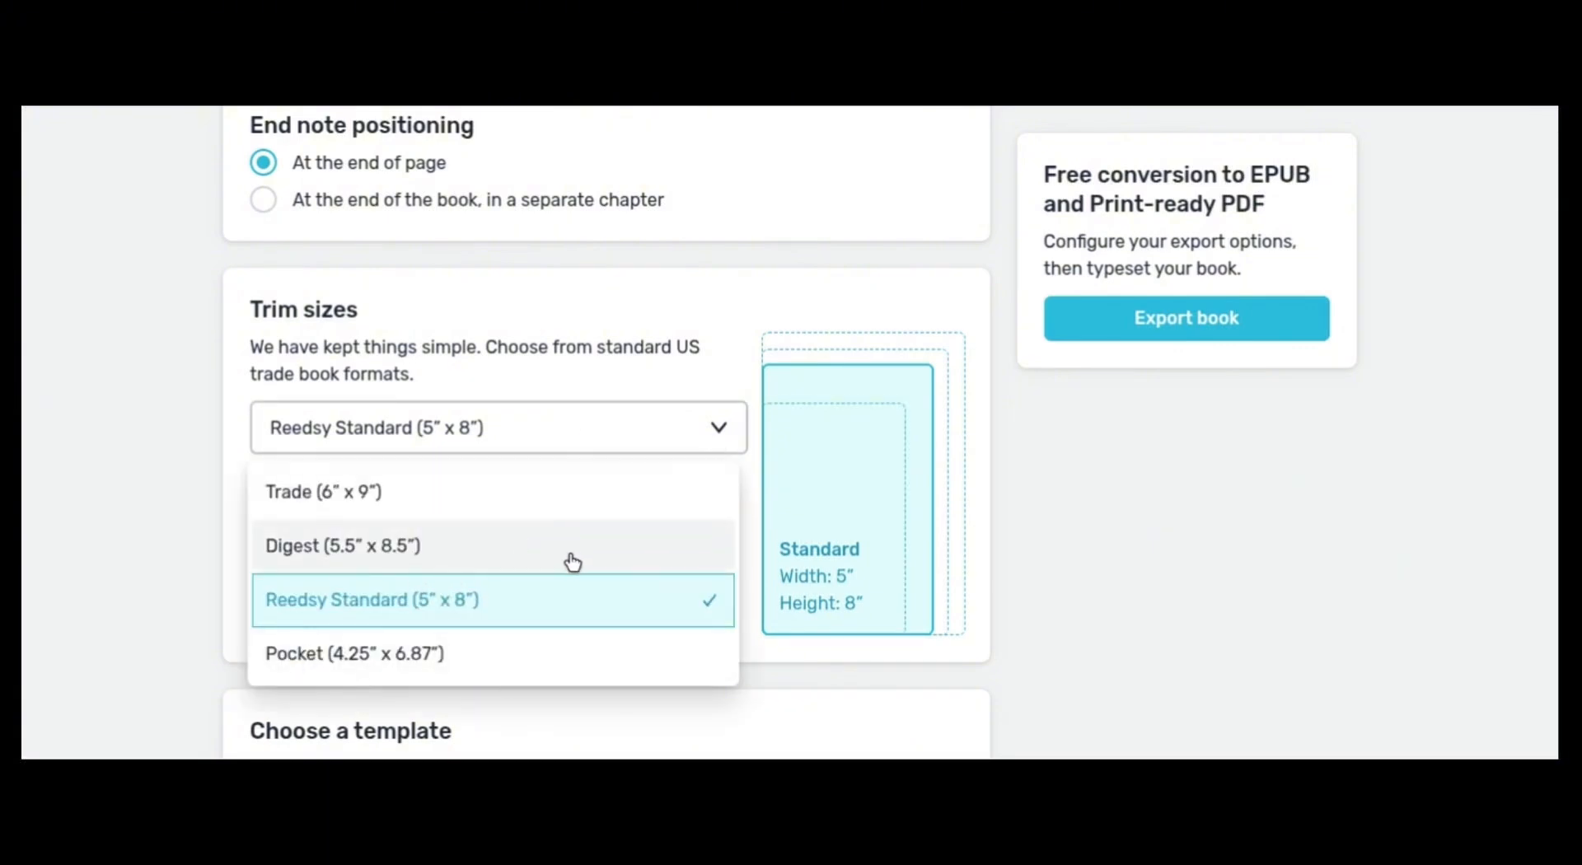
pyautogui.click(569, 607)
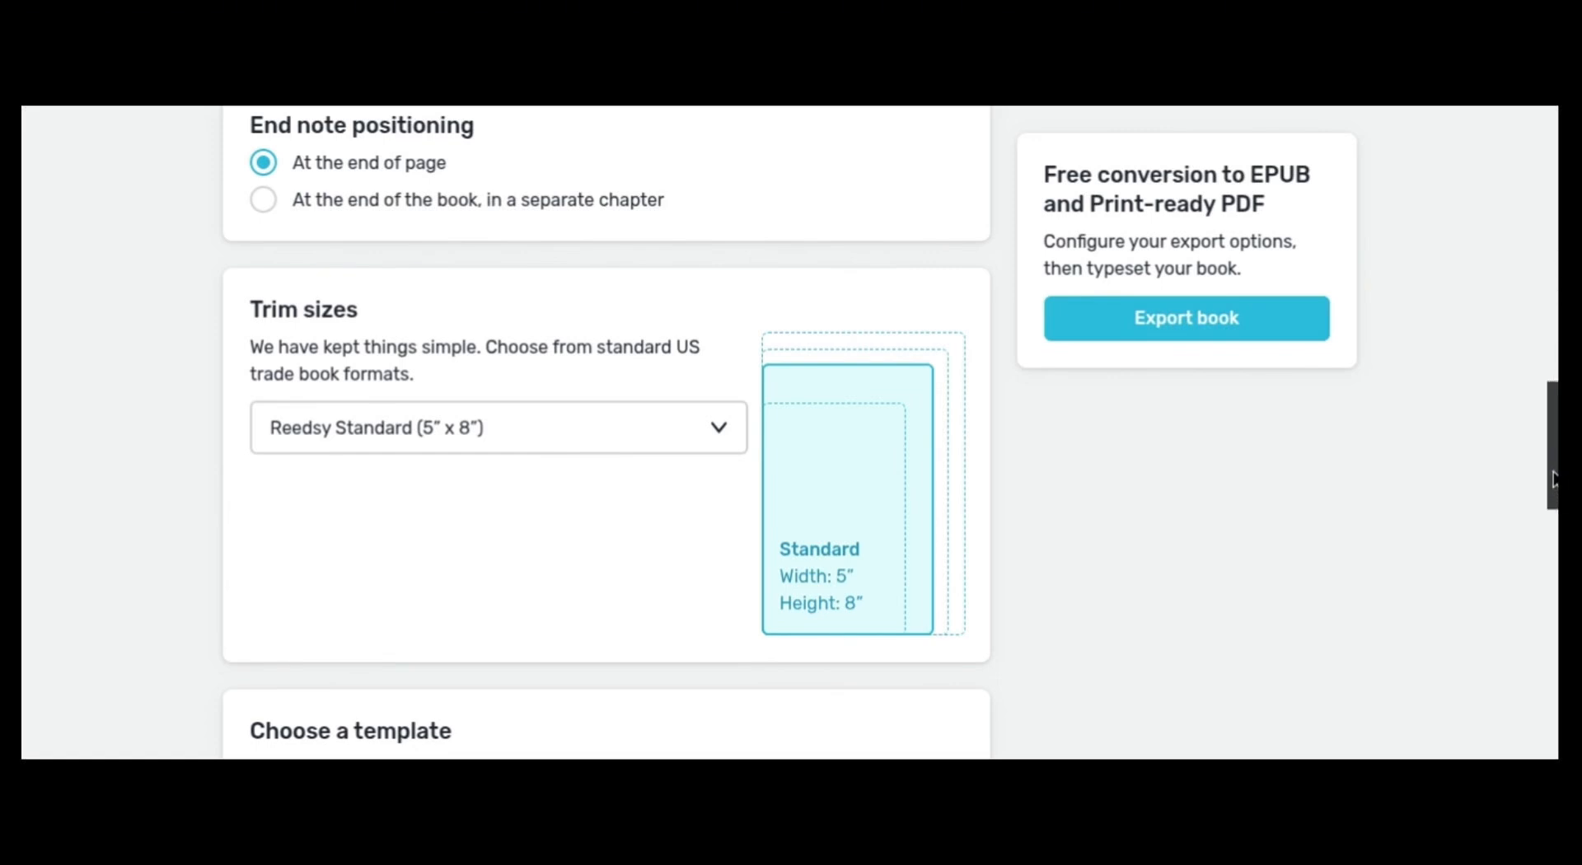
# Compare the Classic and Romance typesetting templates and choose Classic for the export.
pyautogui.moveTo(1555, 487); pyautogui.dragTo(1556, 583)
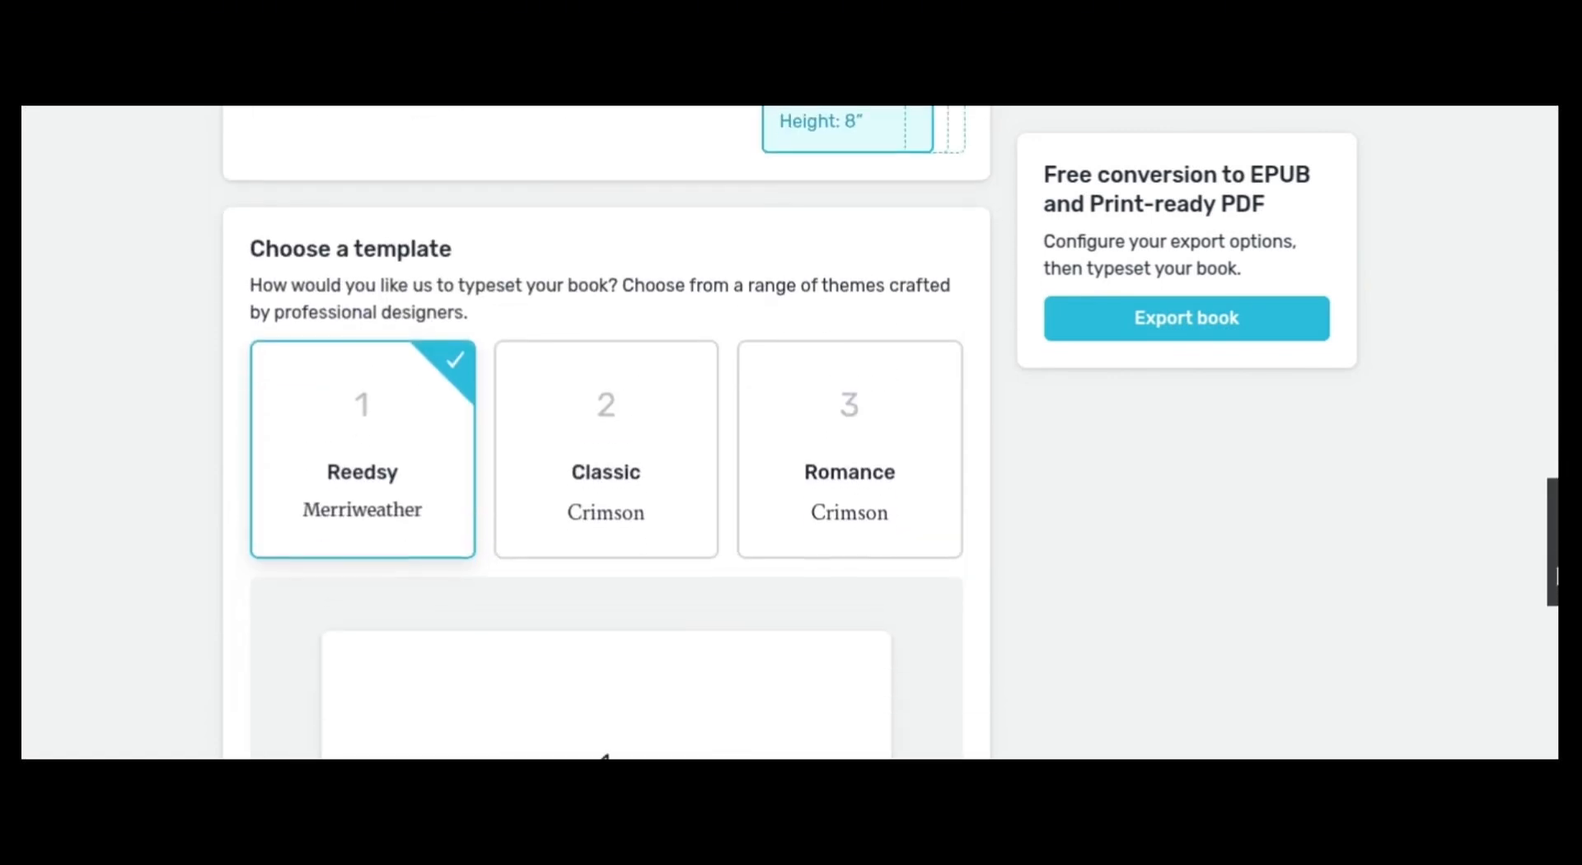
pyautogui.click(604, 519)
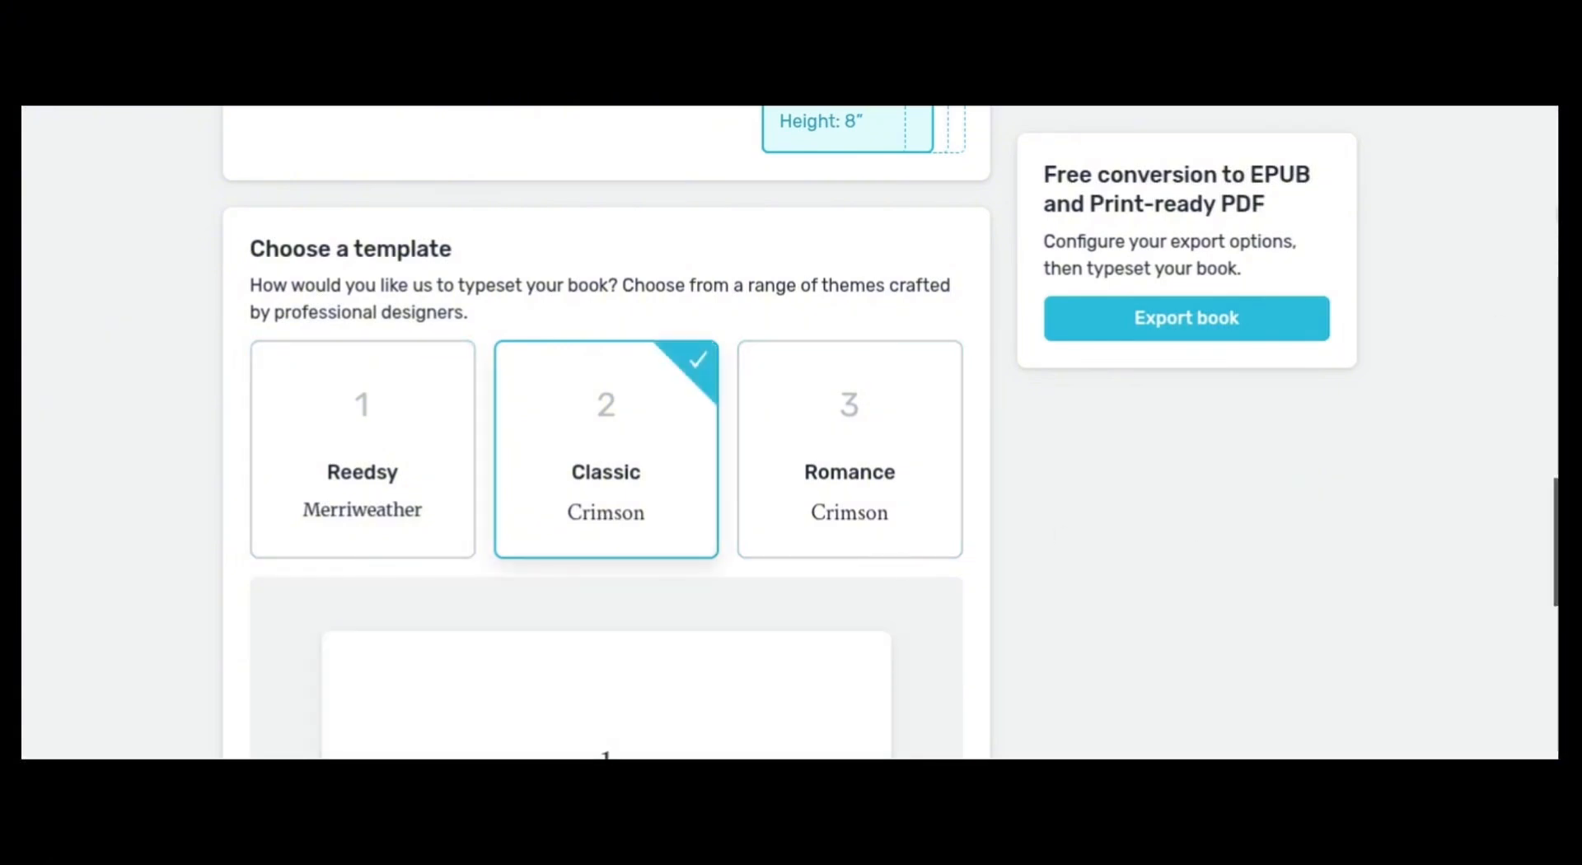
pyautogui.moveTo(1555, 508); pyautogui.dragTo(1555, 541)
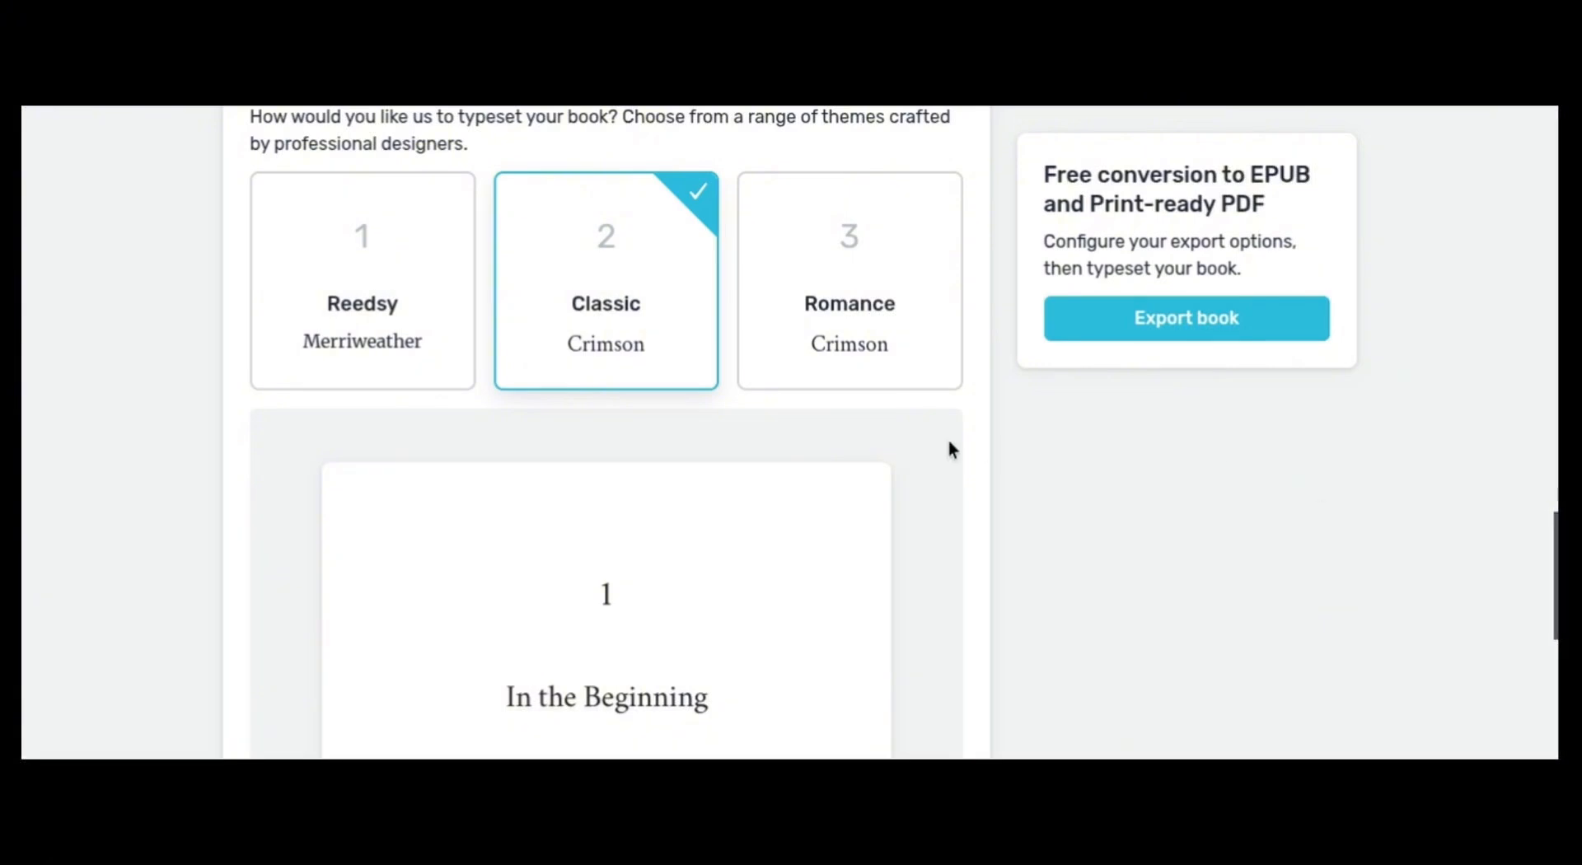
pyautogui.click(880, 305)
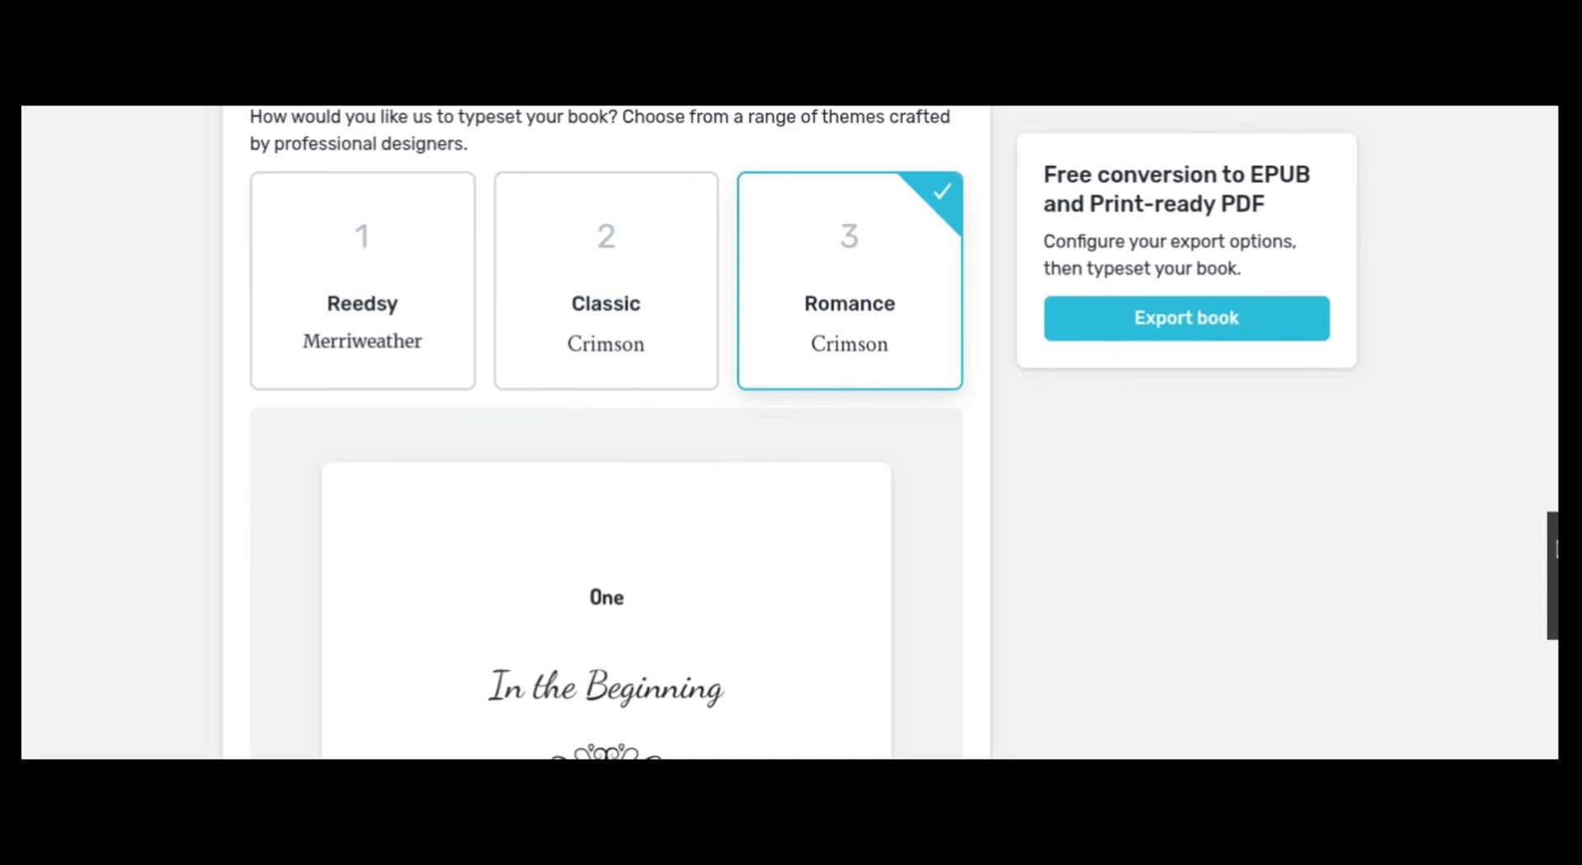
pyautogui.moveTo(1555, 546)
pyautogui.mouseDown()
pyautogui.moveTo(1555, 643)
pyautogui.moveTo(1555, 470)
pyautogui.moveTo(1554, 518)
pyautogui.mouseUp()
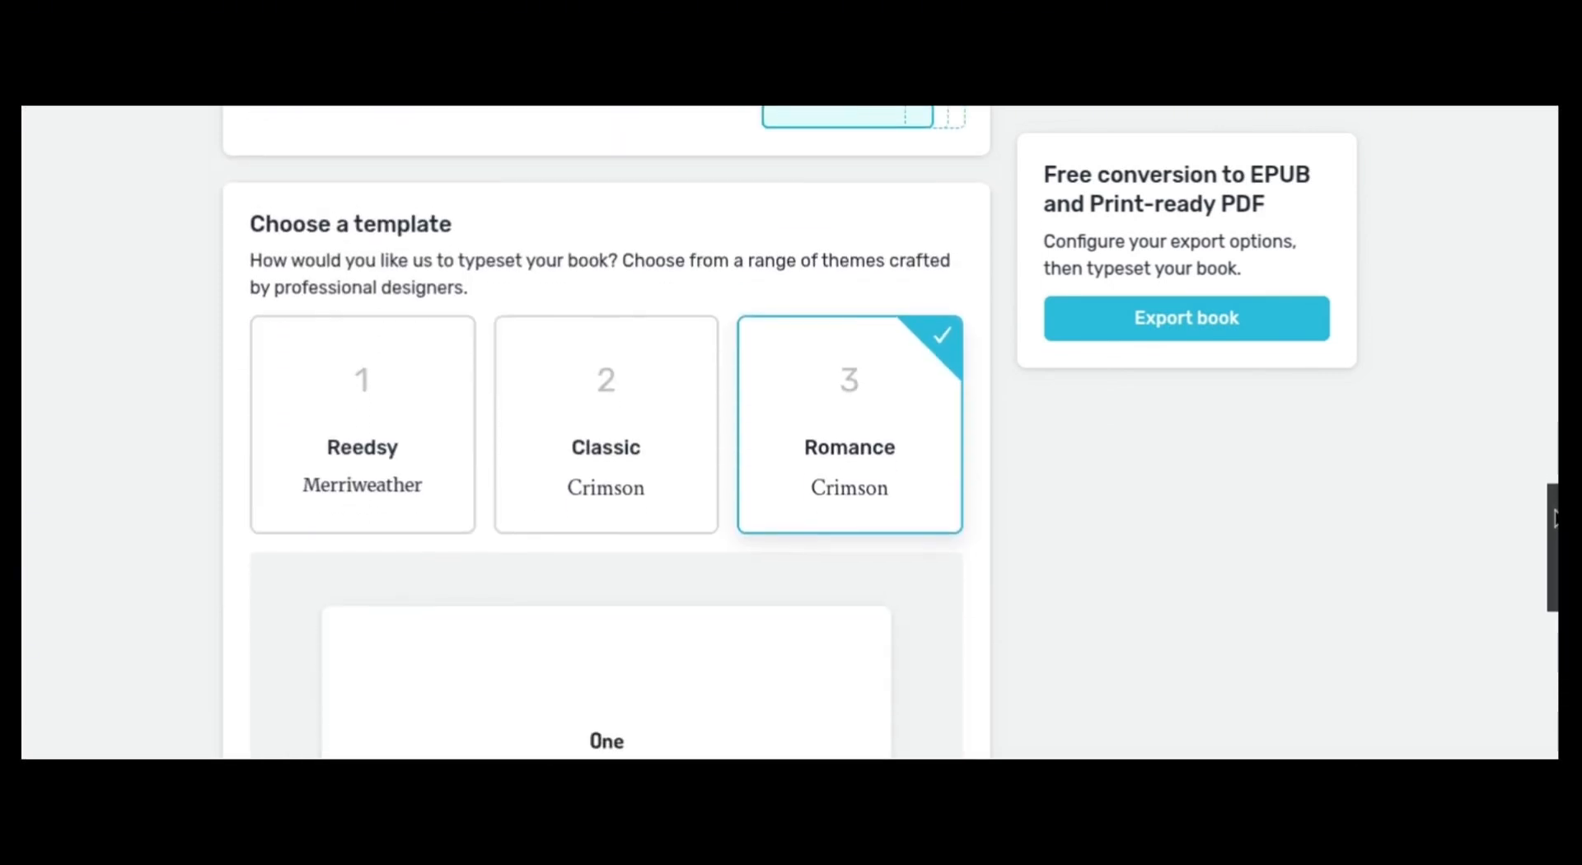
pyautogui.click(659, 418)
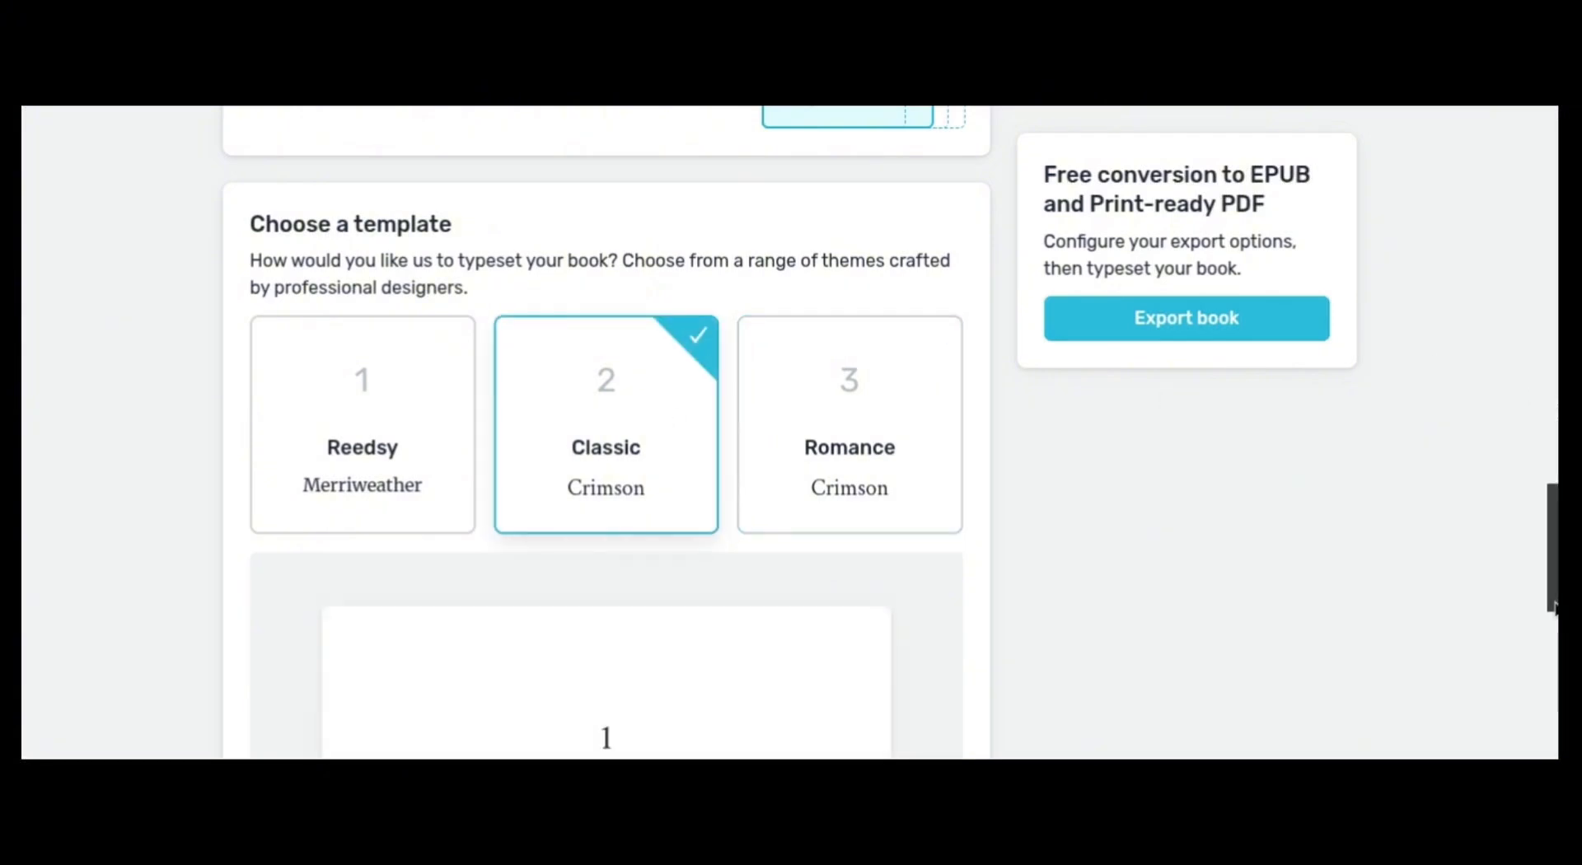
# Select EPUB as the export format, export the book and dismiss the typesetting message.
pyautogui.moveTo(1552, 593); pyautogui.dragTo(1525, 294)
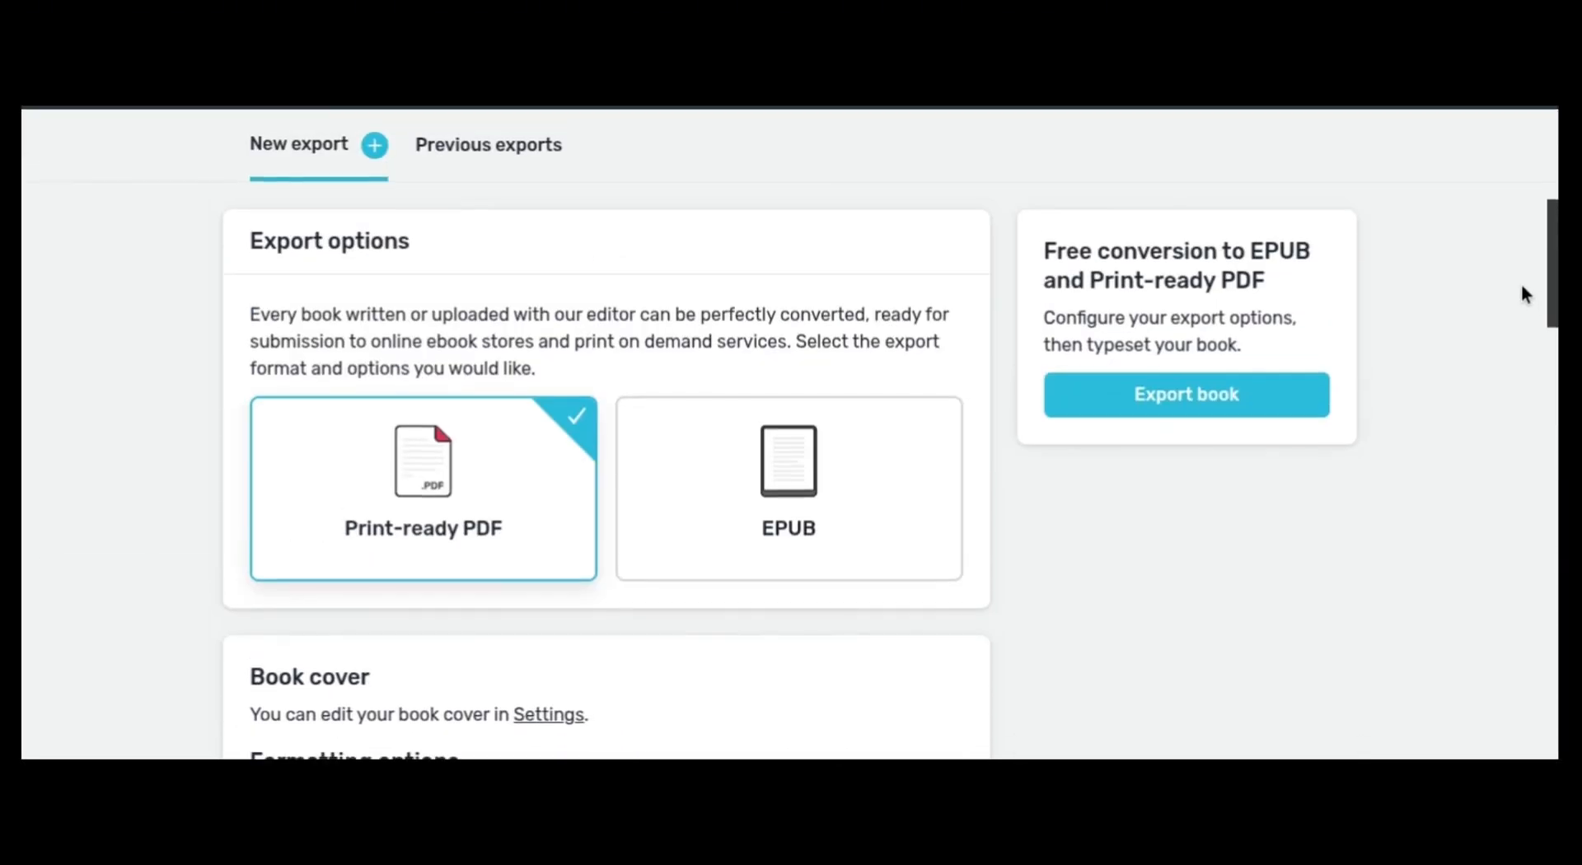
pyautogui.click(790, 515)
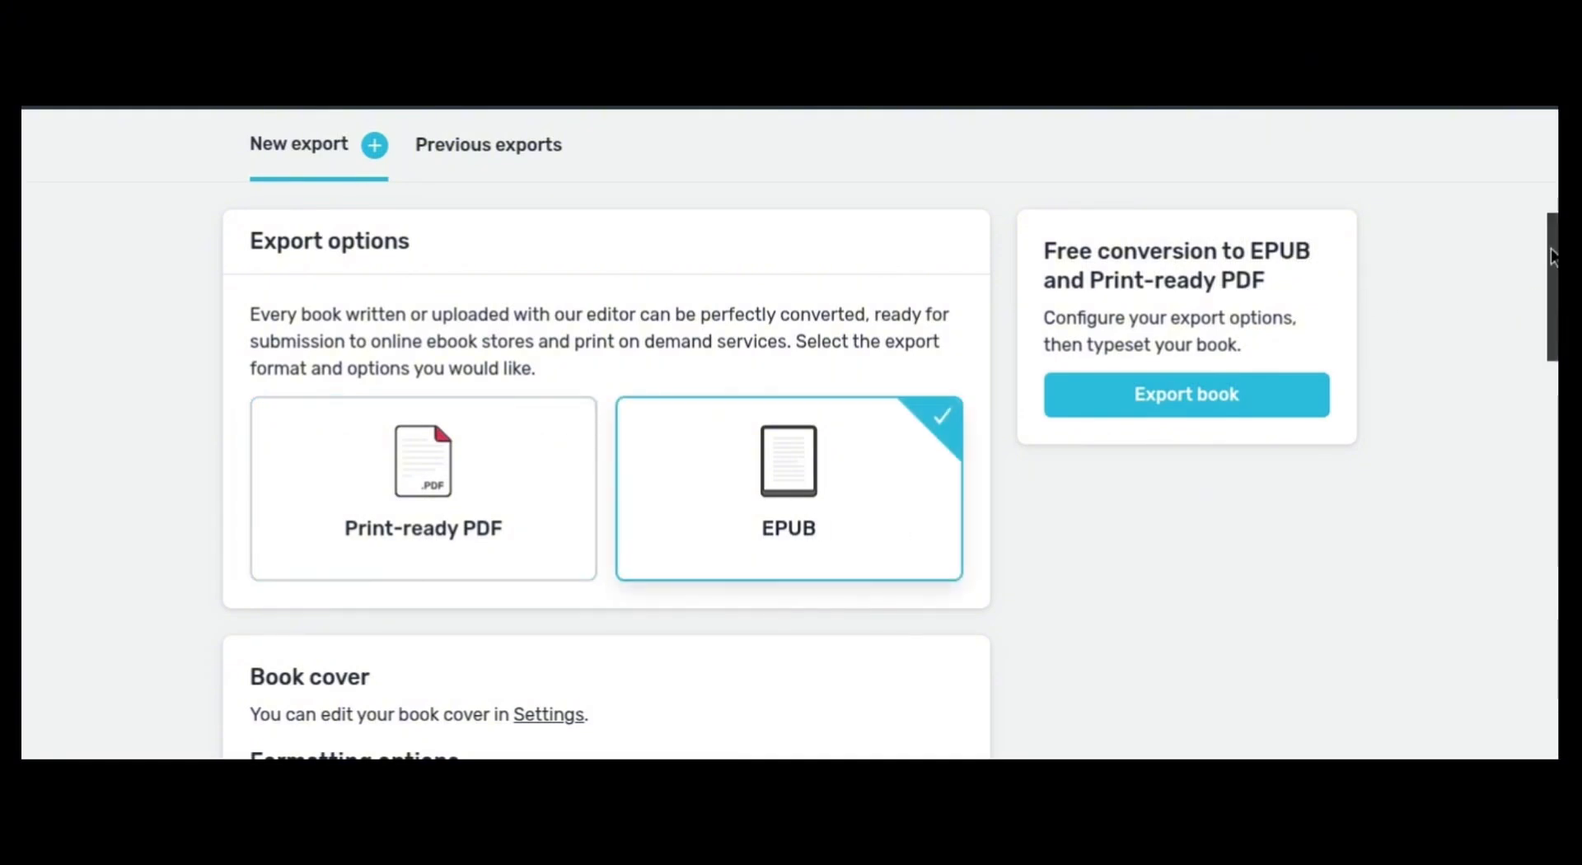
pyautogui.moveTo(1552, 258); pyautogui.dragTo(1551, 699)
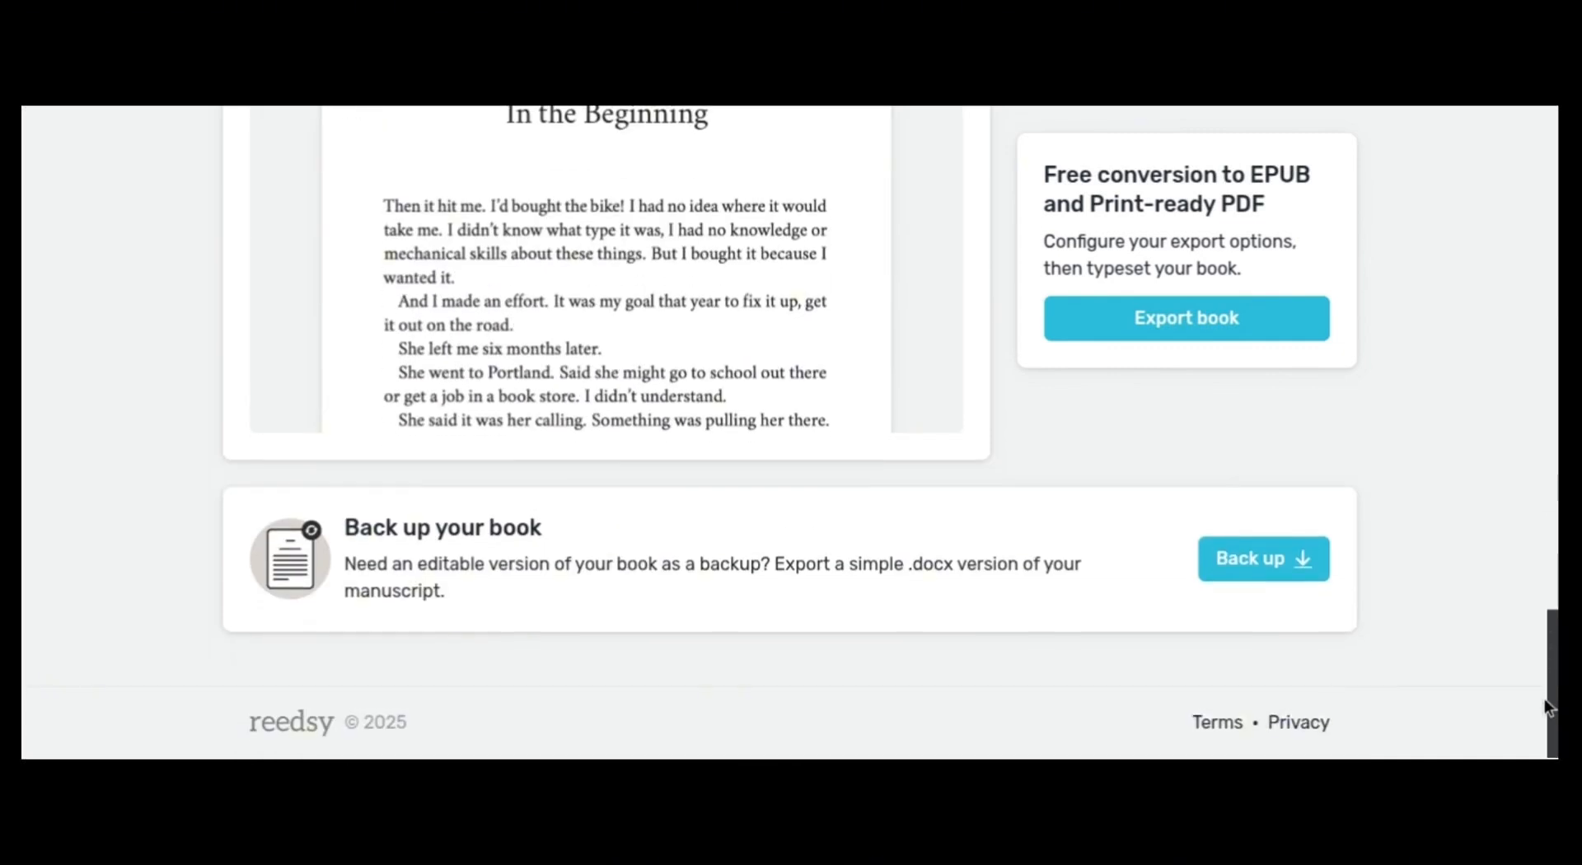
pyautogui.moveTo(1553, 650); pyautogui.dragTo(1555, 332)
pyautogui.click(1162, 336)
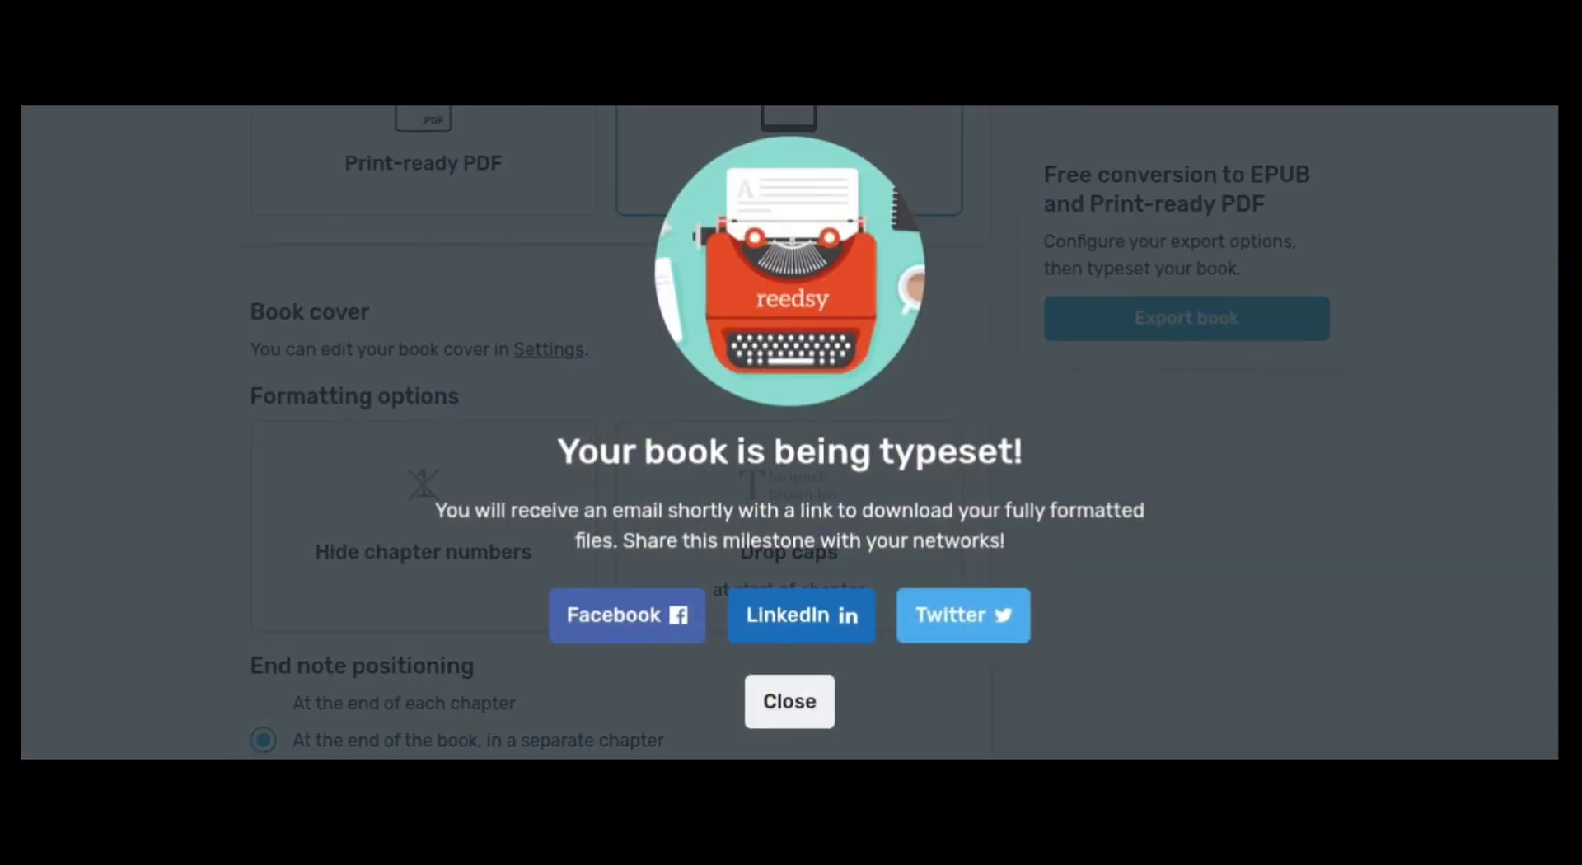
pyautogui.click(780, 709)
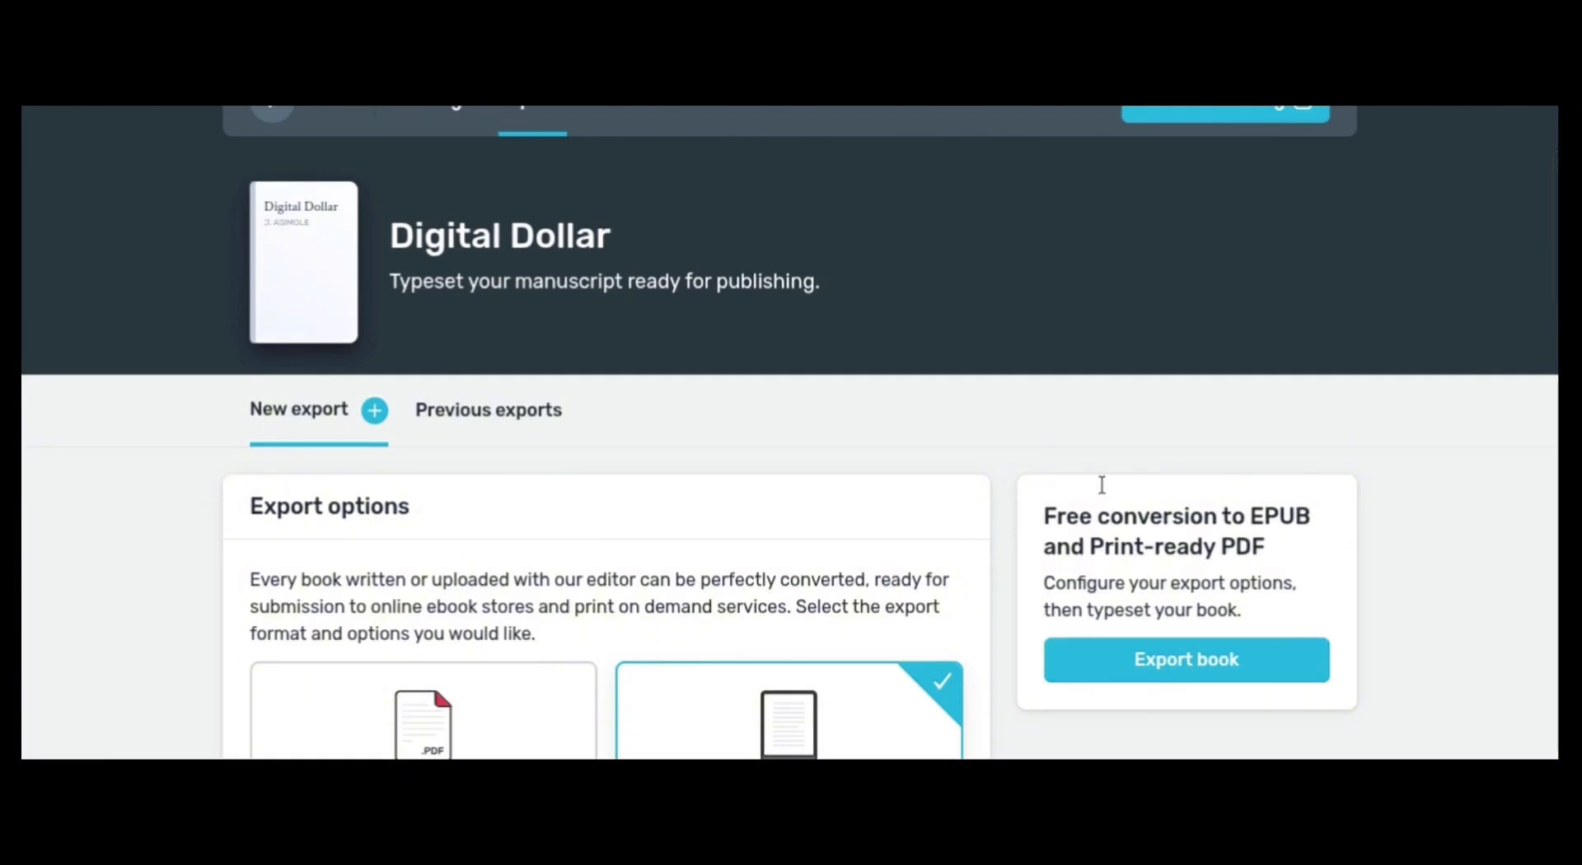
pyautogui.scroll(-2, 1554, 183)
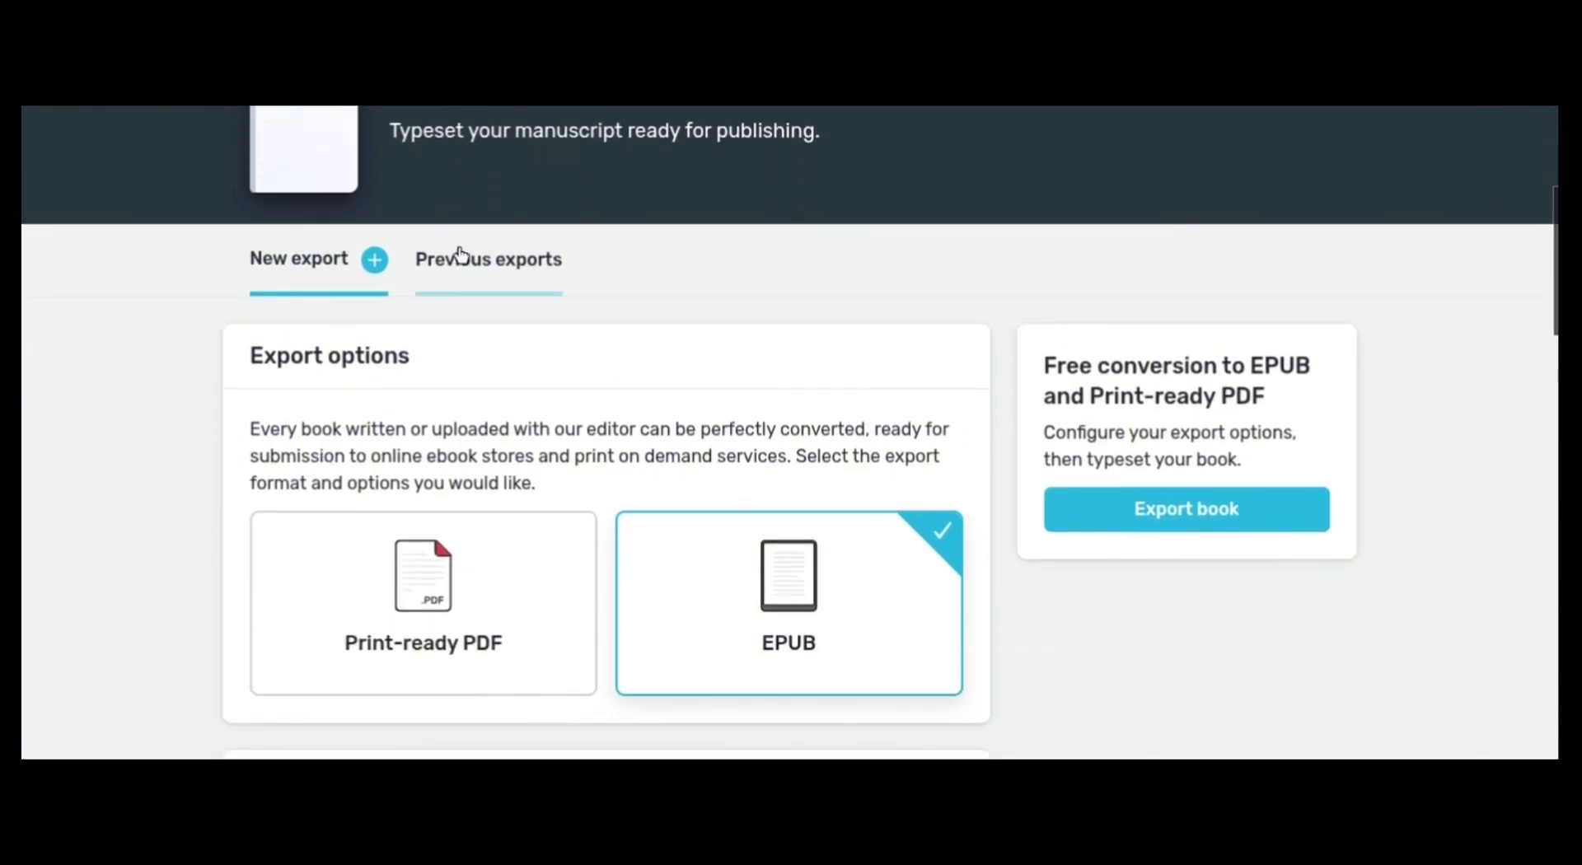
# Check the book's previously exported files and choose Print-ready PDF as the format for a new export.
pyautogui.click(461, 262)
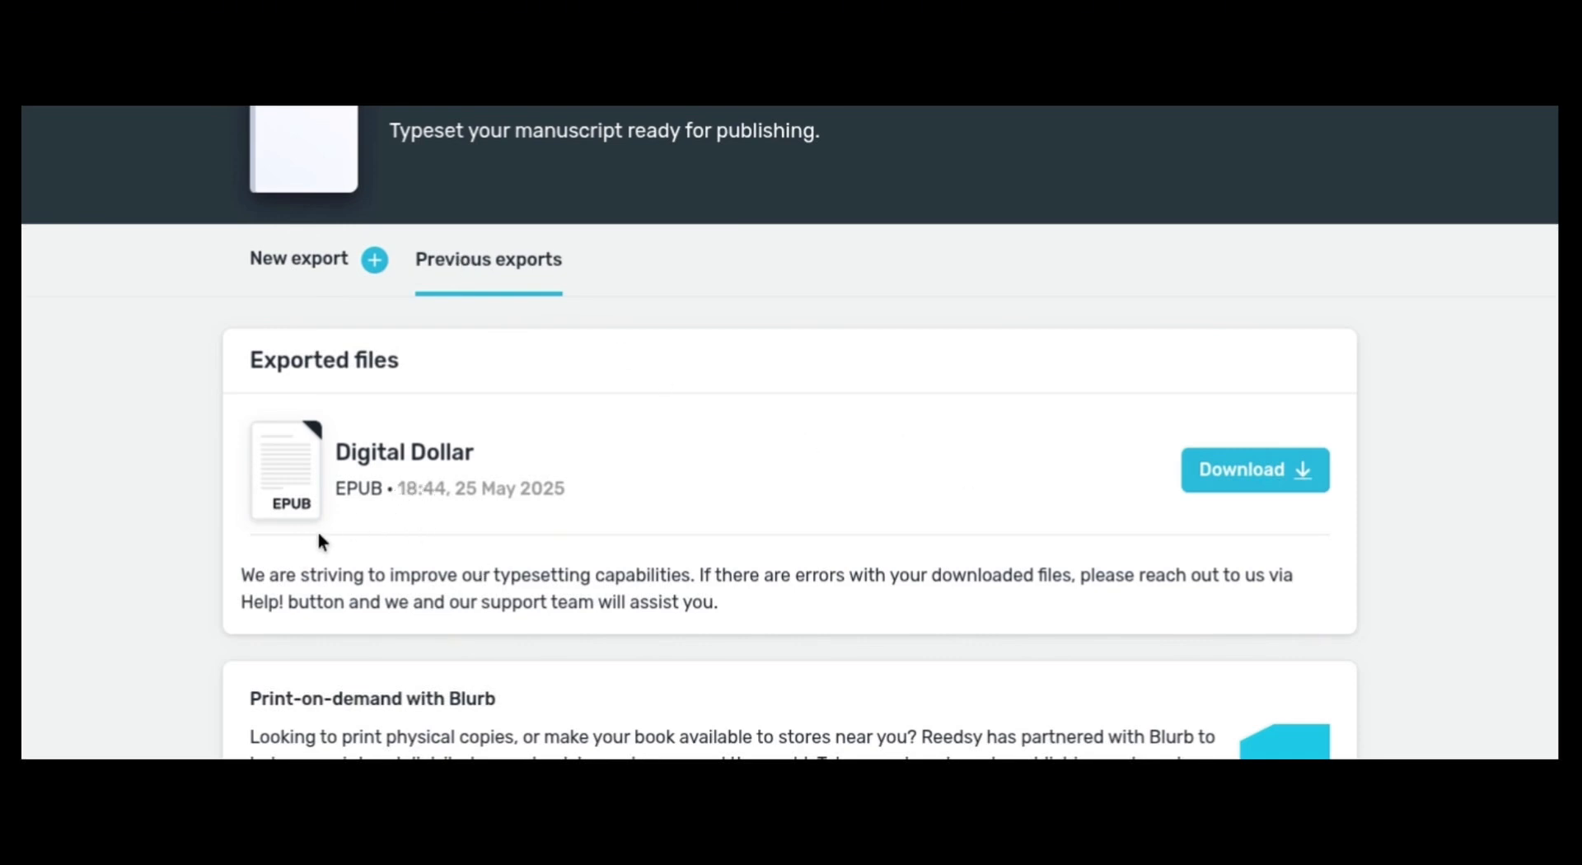
pyautogui.click(275, 262)
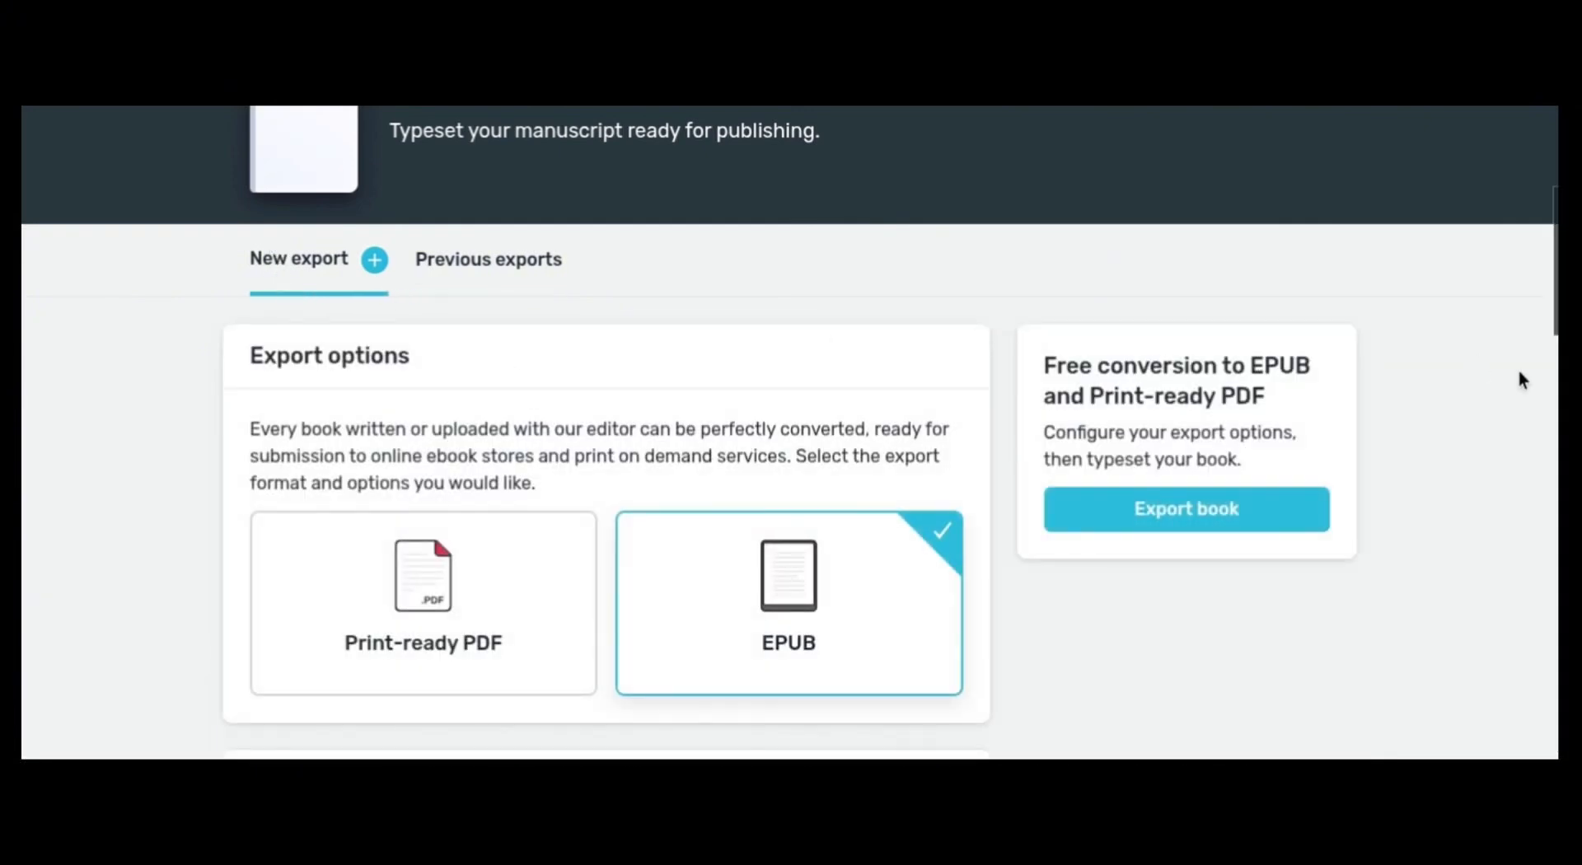
pyautogui.scroll(-4, 1554, 262)
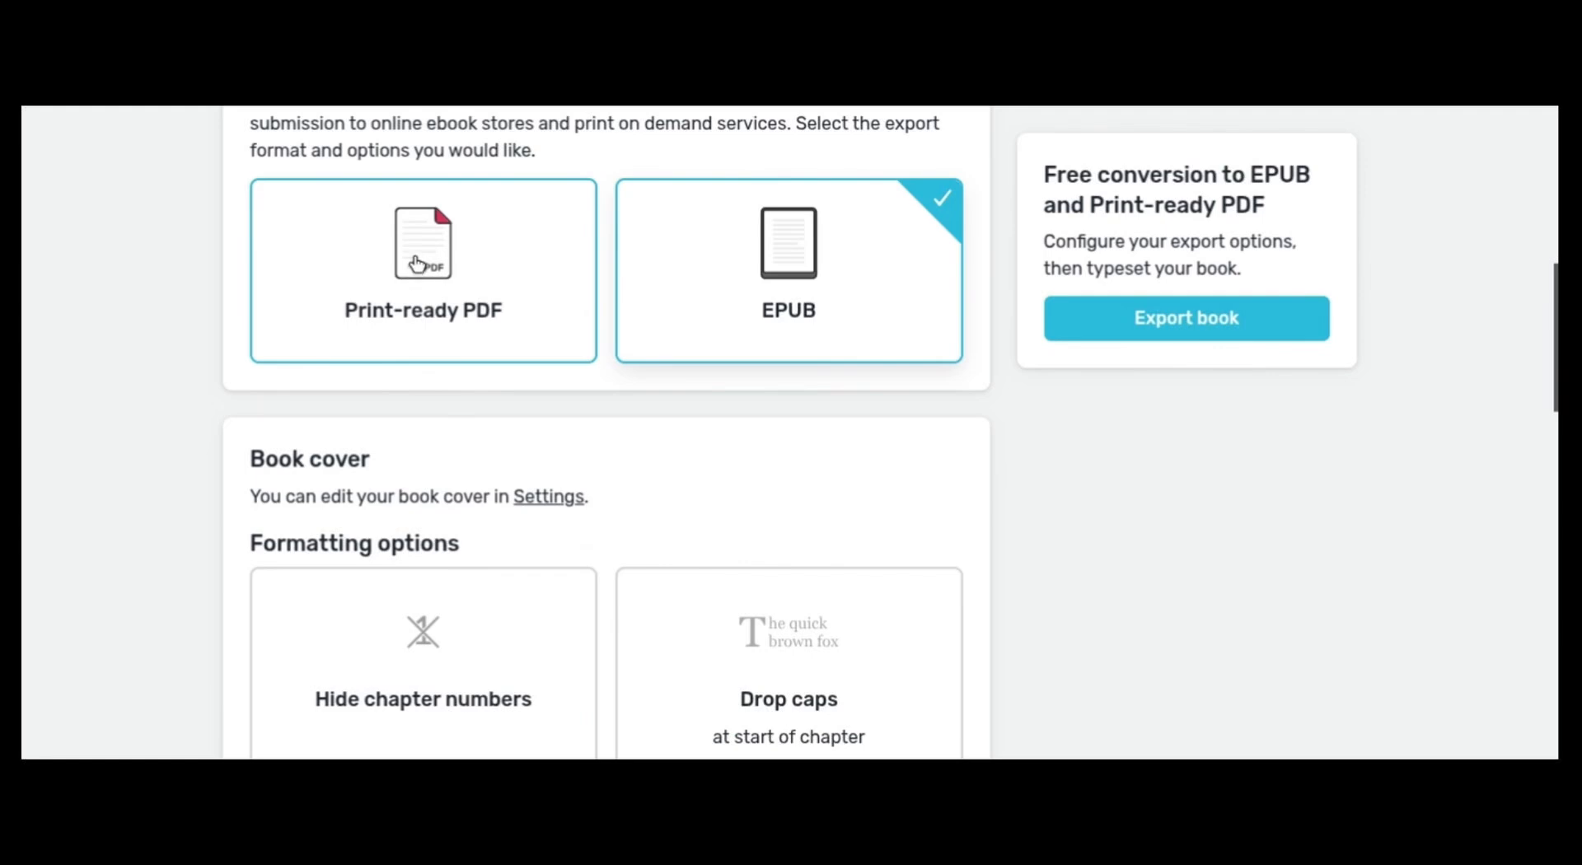
pyautogui.click(418, 263)
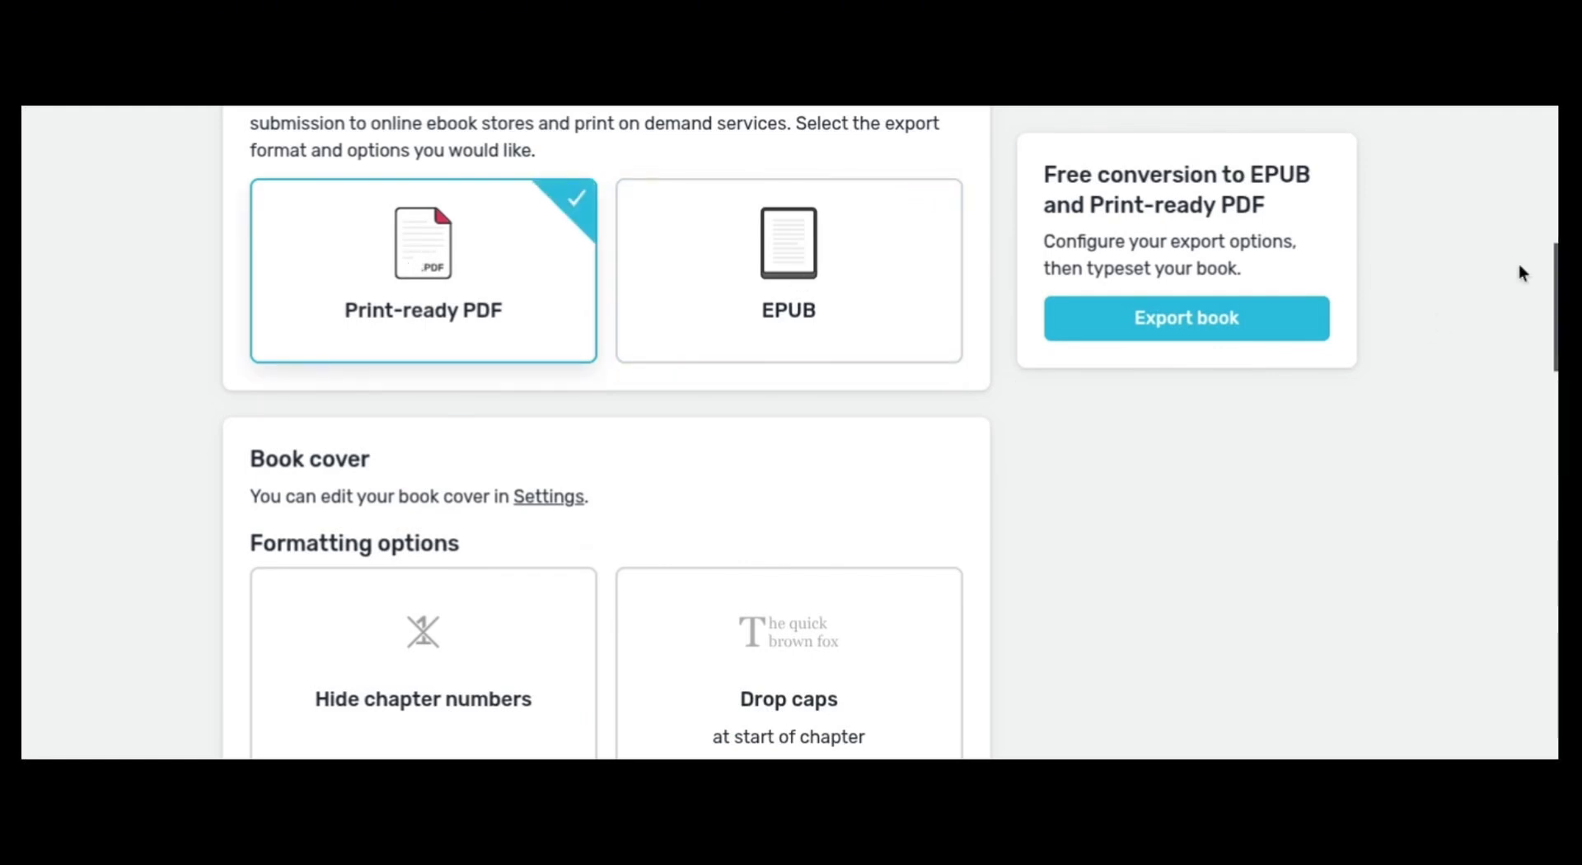
# Review the remaining PDF export options, export the book and dismiss the typesetting message.
pyautogui.moveTo(1556, 295); pyautogui.dragTo(1556, 494)
pyautogui.moveTo(1555, 517); pyautogui.dragTo(1555, 218)
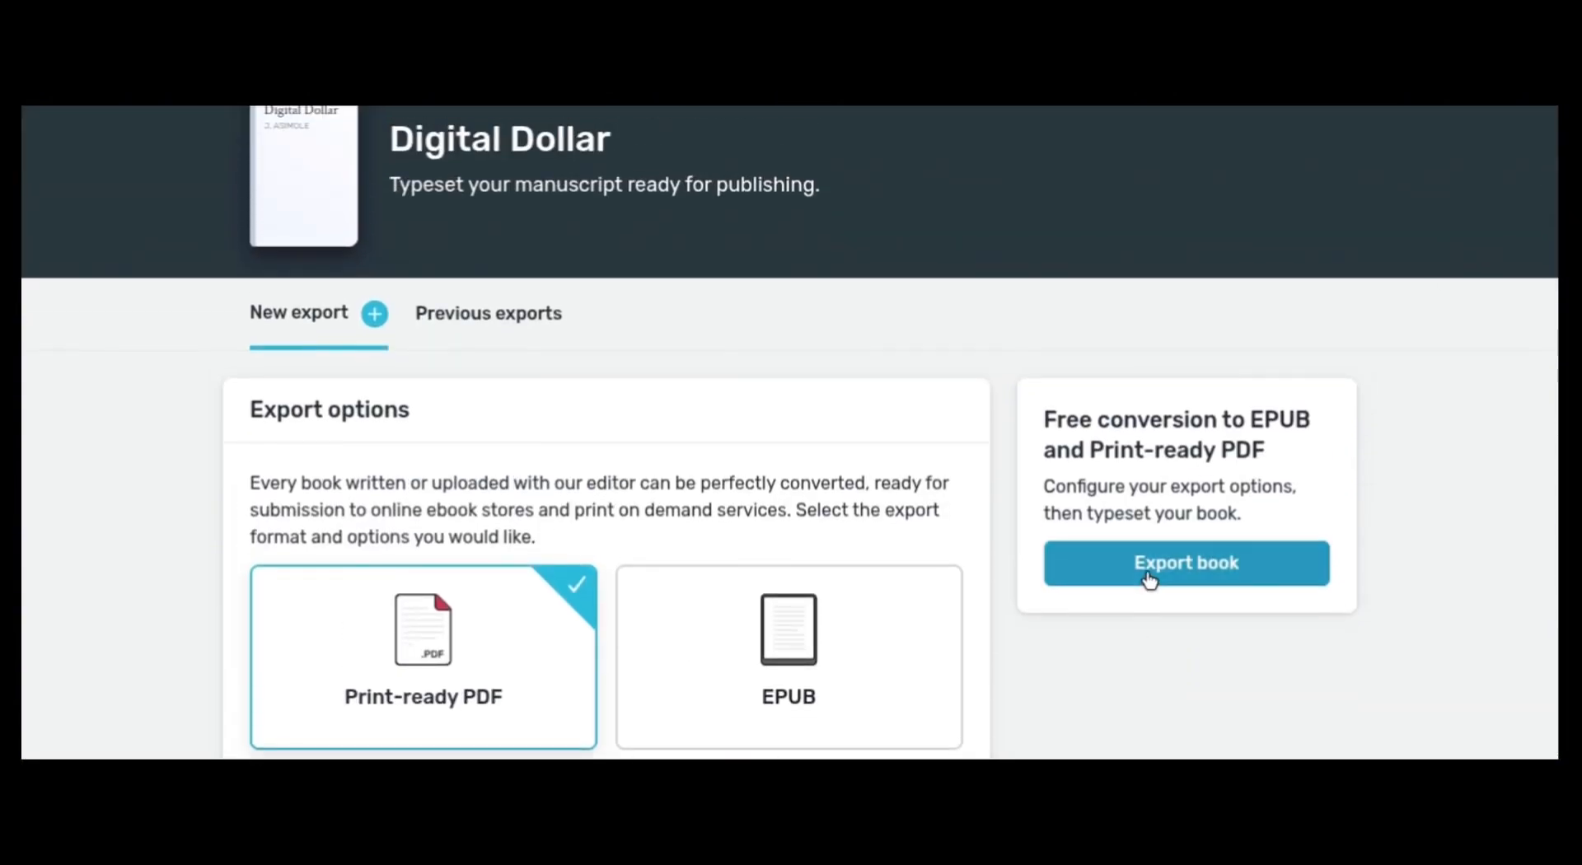
pyautogui.click(1149, 576)
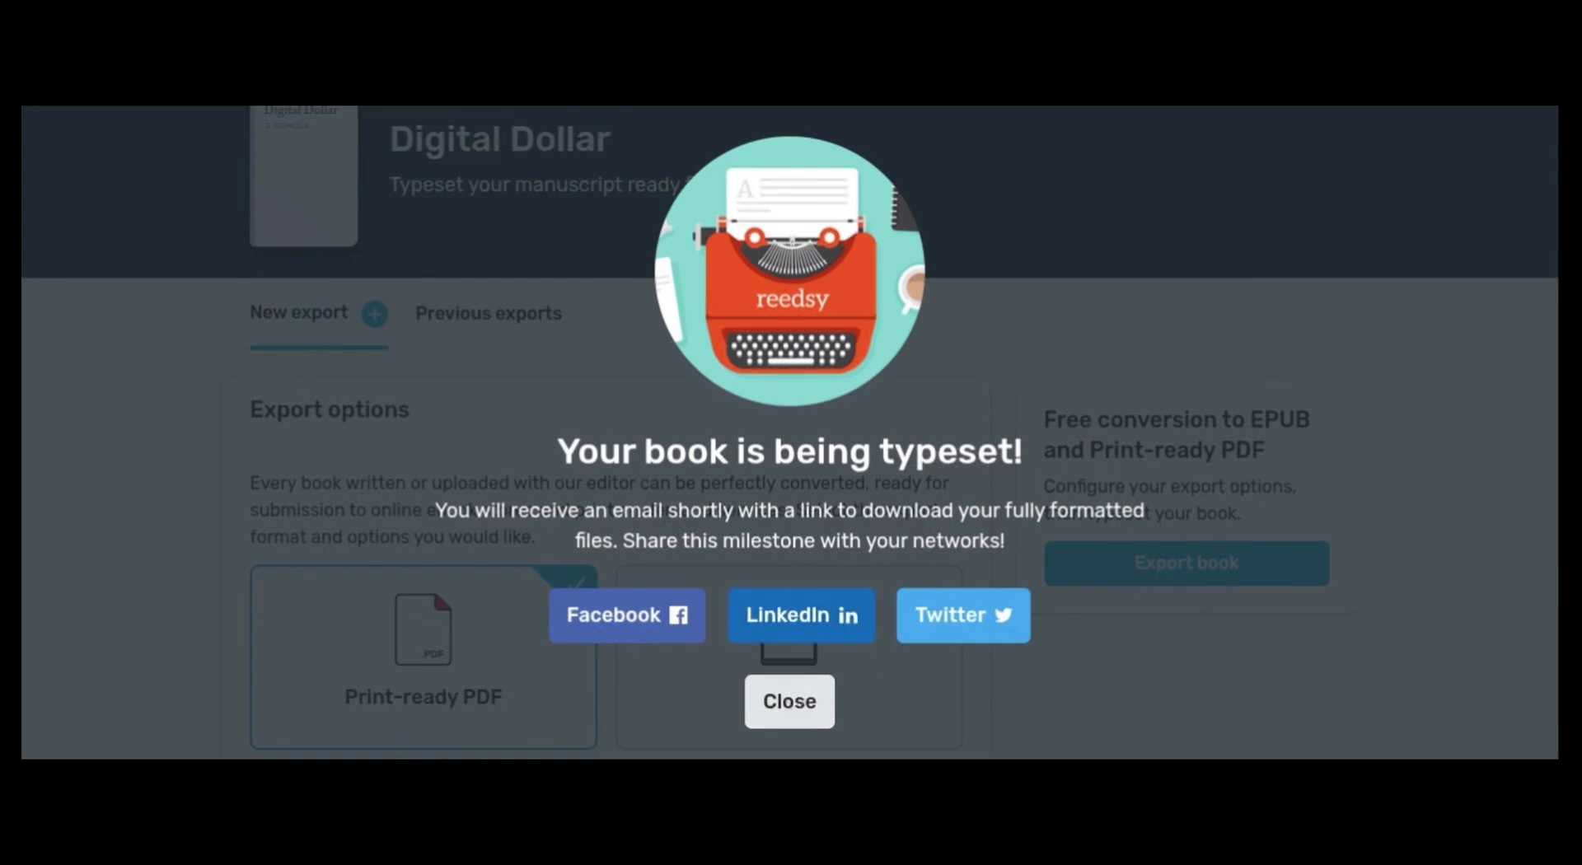
pyautogui.click(789, 701)
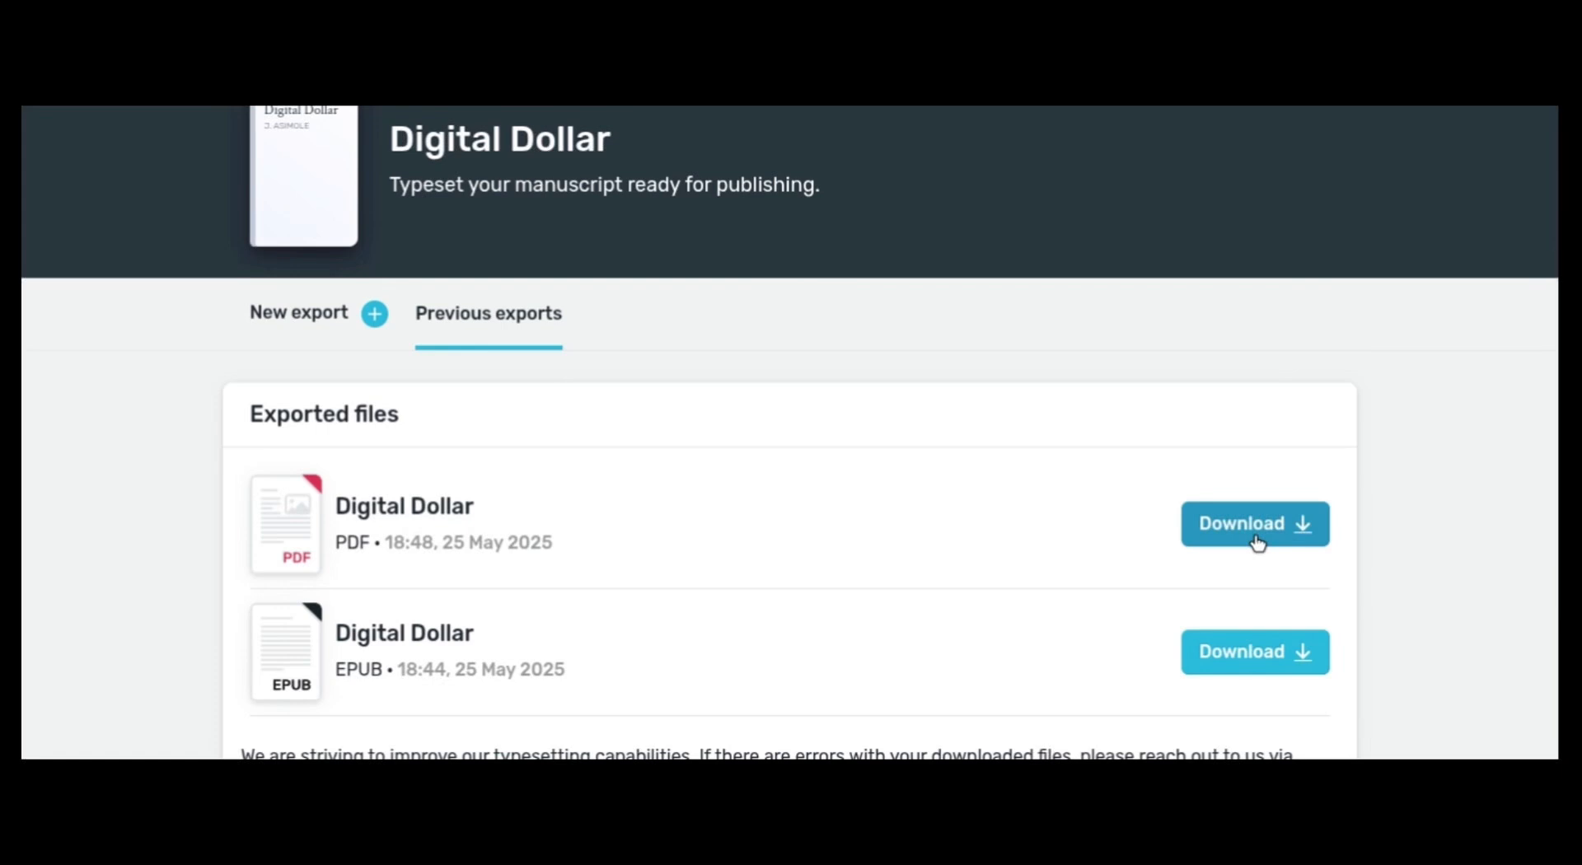
# Download the PDF version of Digital Dollar from the previous exports and view the rest of the exports page.
pyautogui.click(1257, 543)
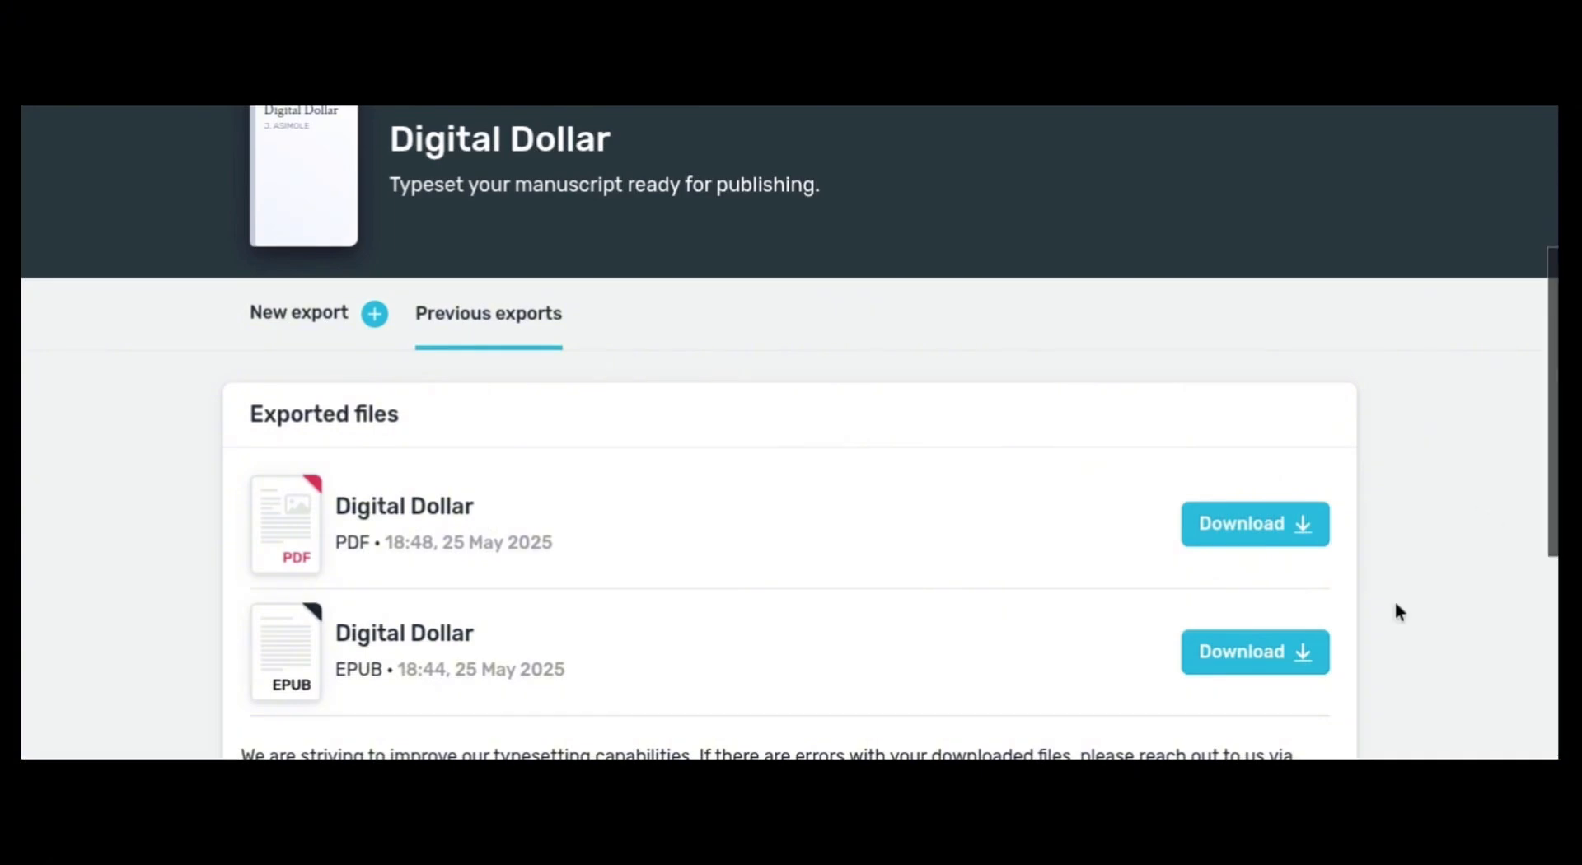
pyautogui.moveTo(1556, 286); pyautogui.dragTo(1555, 445)
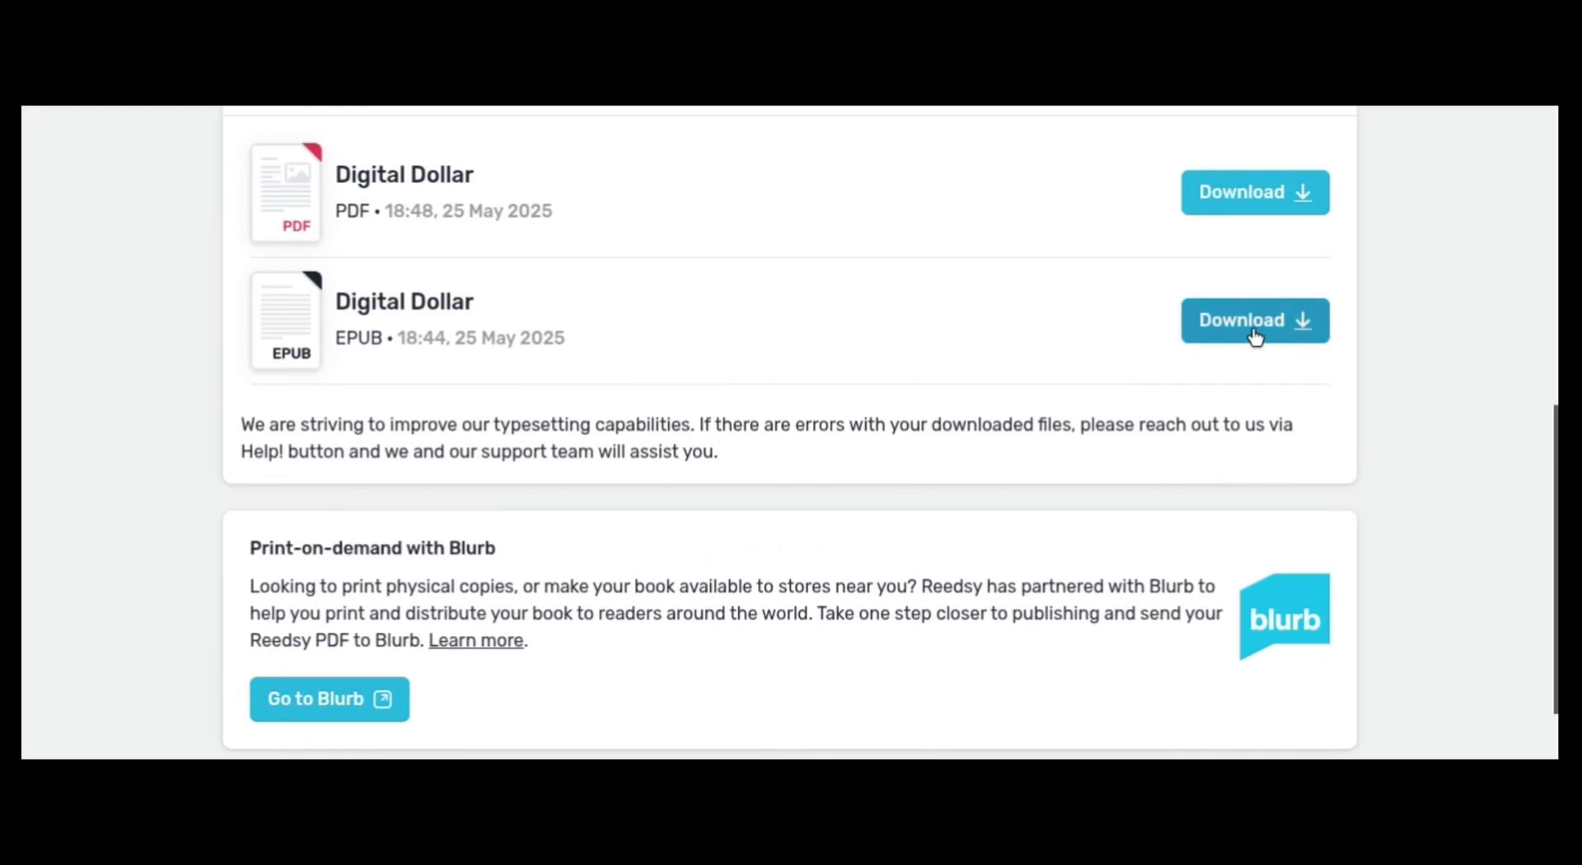